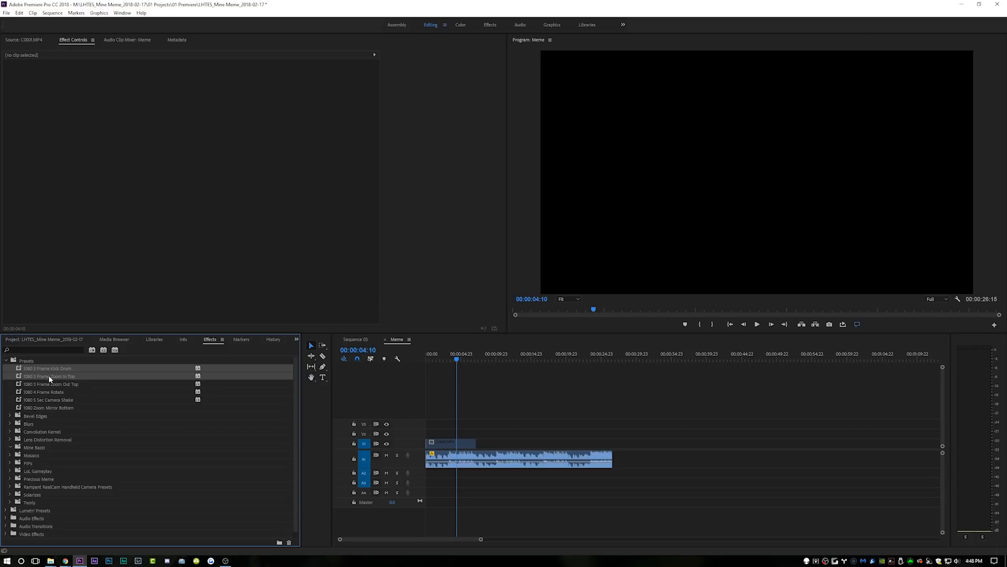
# Move the six 1080 presets into the Precious Meme preset bin and expand that bin.
pyautogui.keyDown('shift'); pyautogui.click(48, 392); pyautogui.keyUp('shift')
pyautogui.keyDown('shift'); pyautogui.click(48, 400); pyautogui.keyUp('shift')
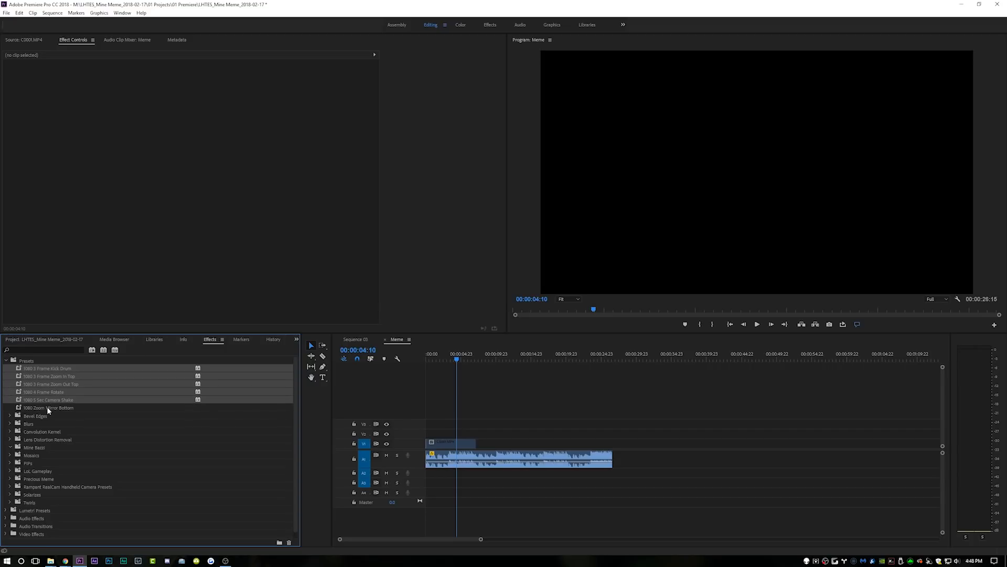
pyautogui.keyDown('shift'); pyautogui.click(43, 407); pyautogui.keyUp('shift')
pyautogui.moveTo(19, 409); pyautogui.dragTo(34, 480)
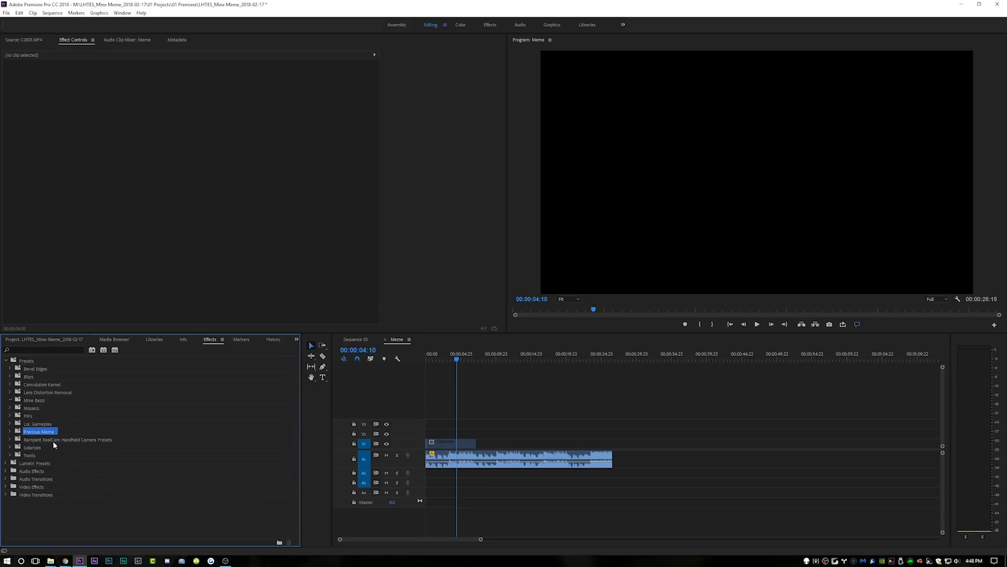
pyautogui.click(10, 432)
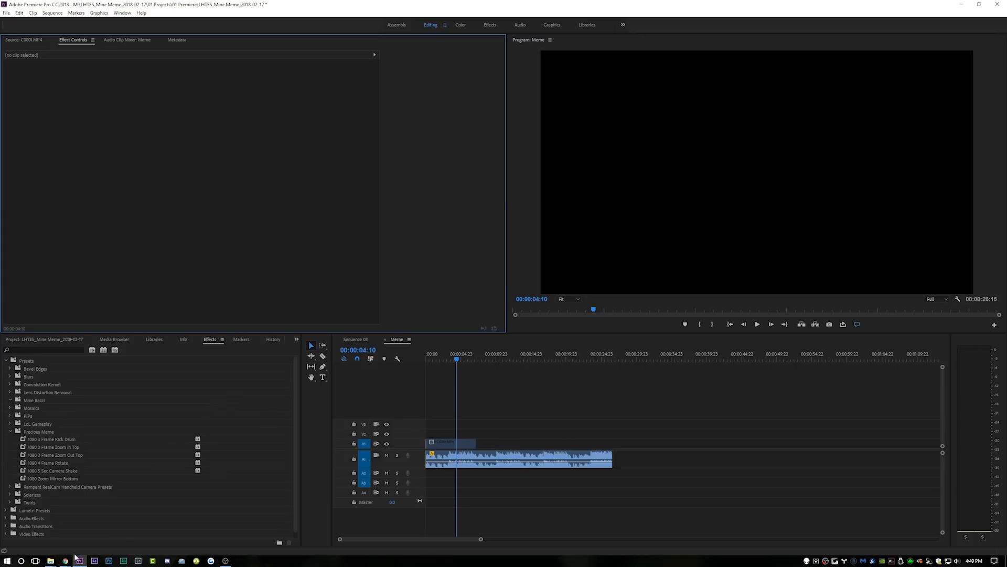
# Import the five images from the Spongebob folder into the project's 04 GFX bin.
pyautogui.moveTo(50, 561)
pyautogui.click(321, 525)
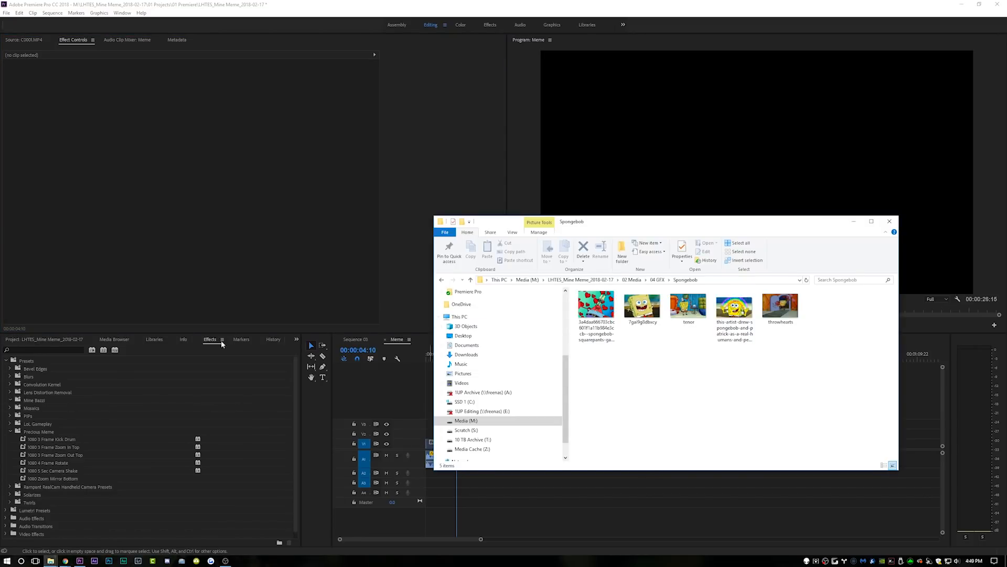
pyautogui.click(42, 339)
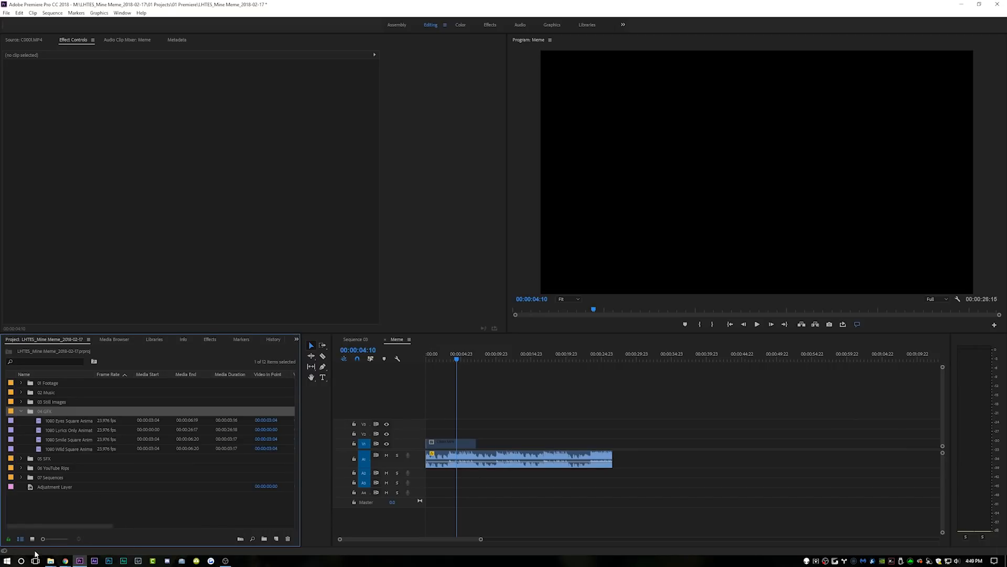
pyautogui.moveTo(50, 560)
pyautogui.click(299, 524)
pyautogui.moveTo(724, 366); pyautogui.dragTo(47, 399)
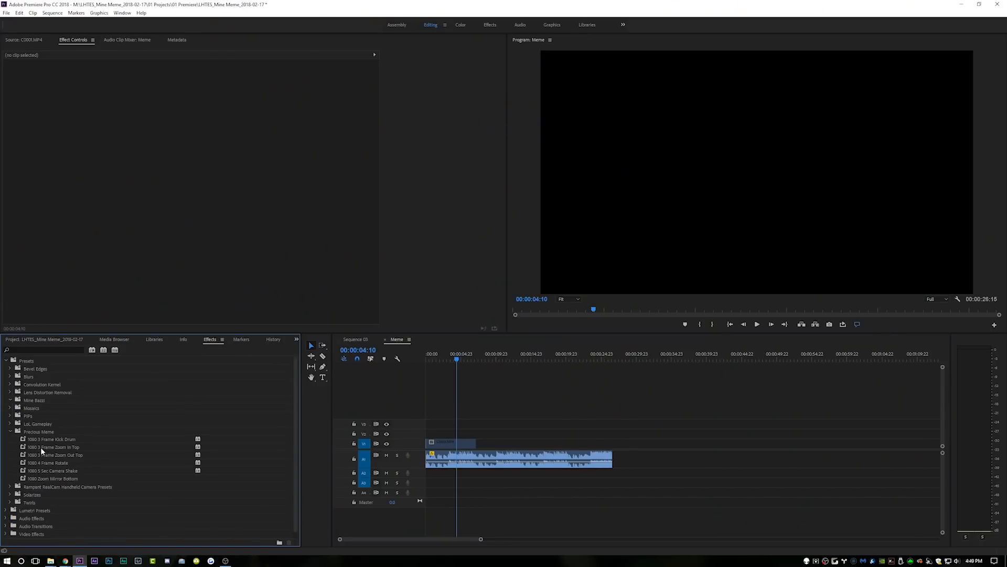
pyautogui.click(45, 340)
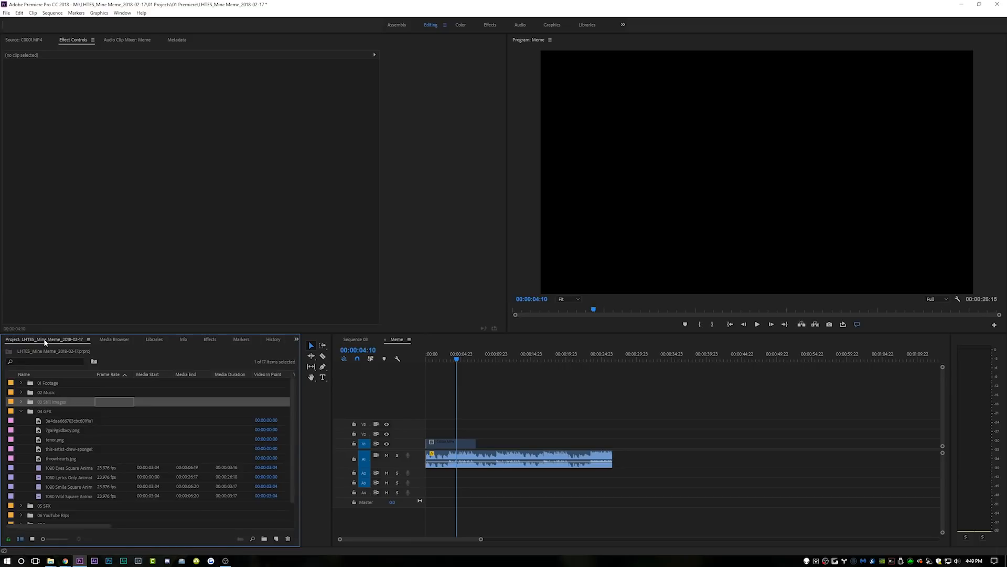
# Enable the disabled C0001.MP4 clip on V1 and play the Meme sequence from the start.
pyautogui.click(490, 411)
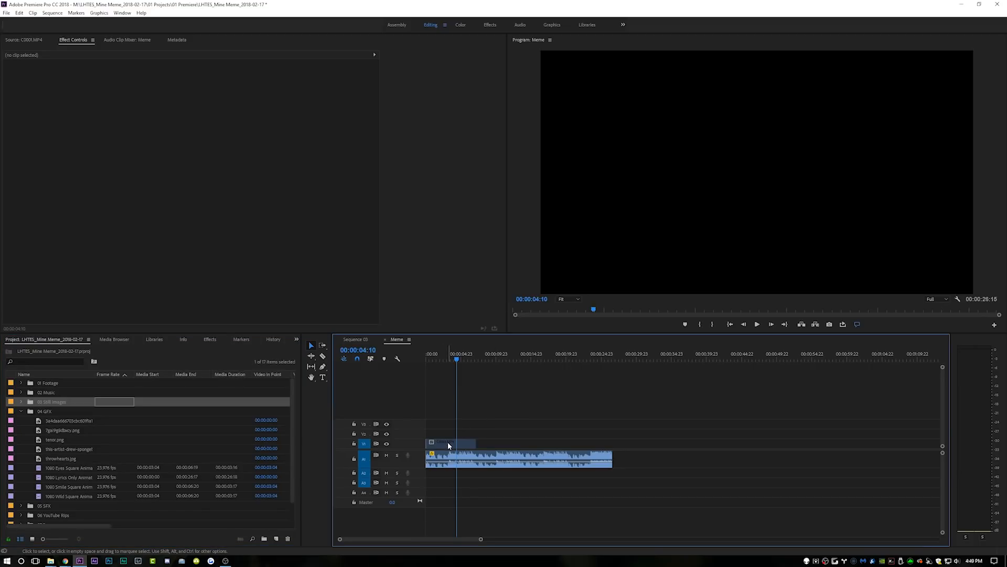
pyautogui.click(448, 441)
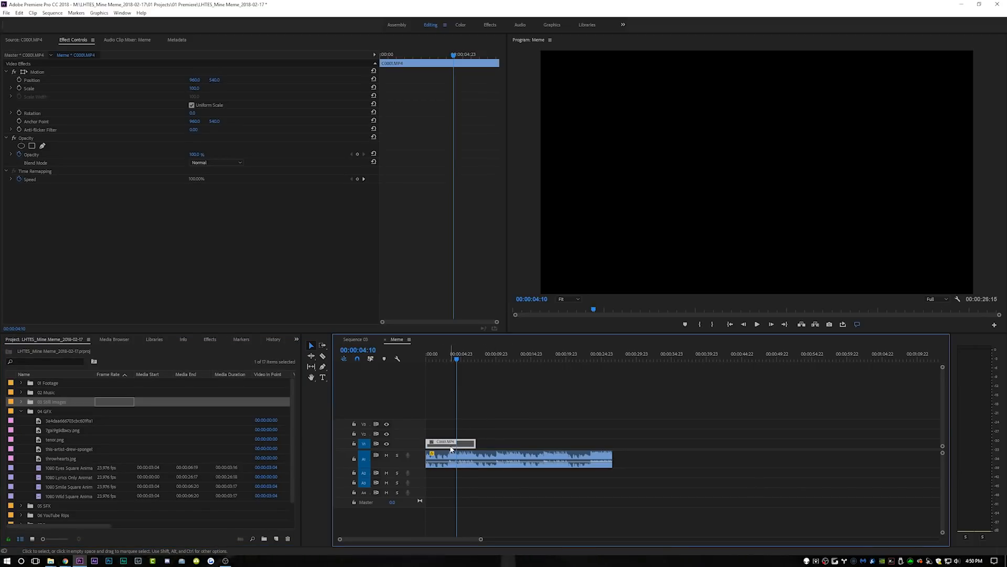
pyautogui.hotkey('shift', 'e')
pyautogui.moveTo(448, 360); pyautogui.dragTo(347, 374)
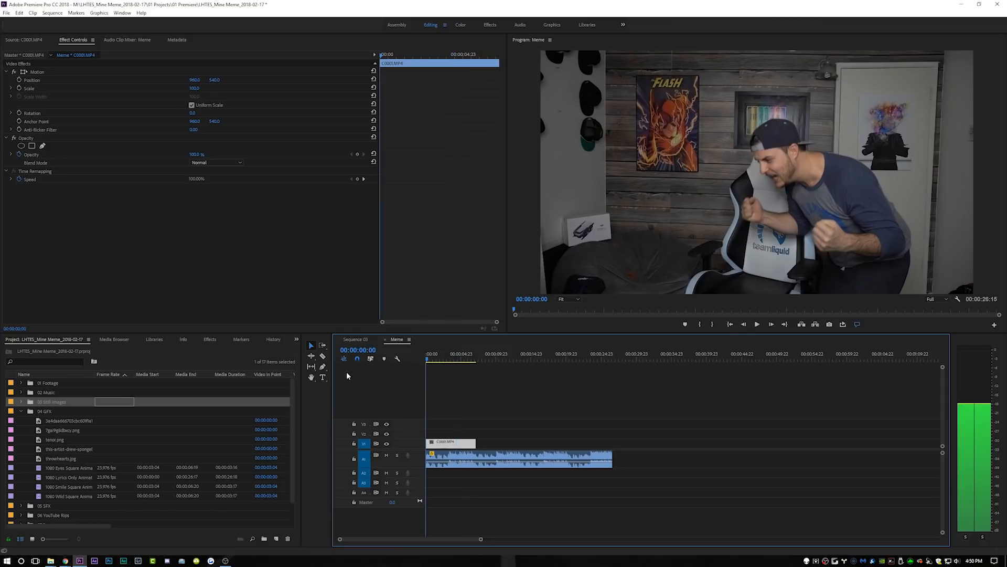
pyautogui.press('space')
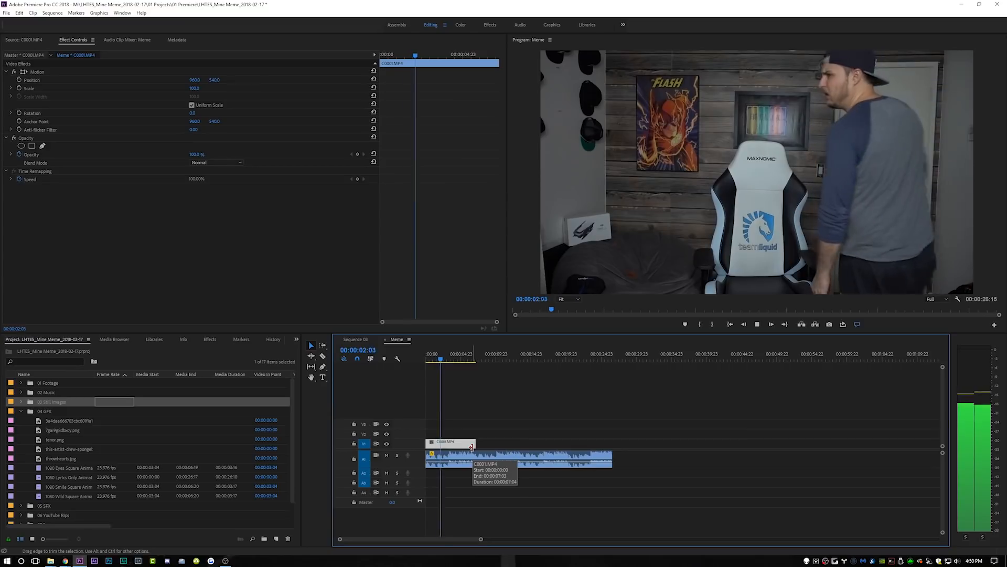
pyautogui.press('space')
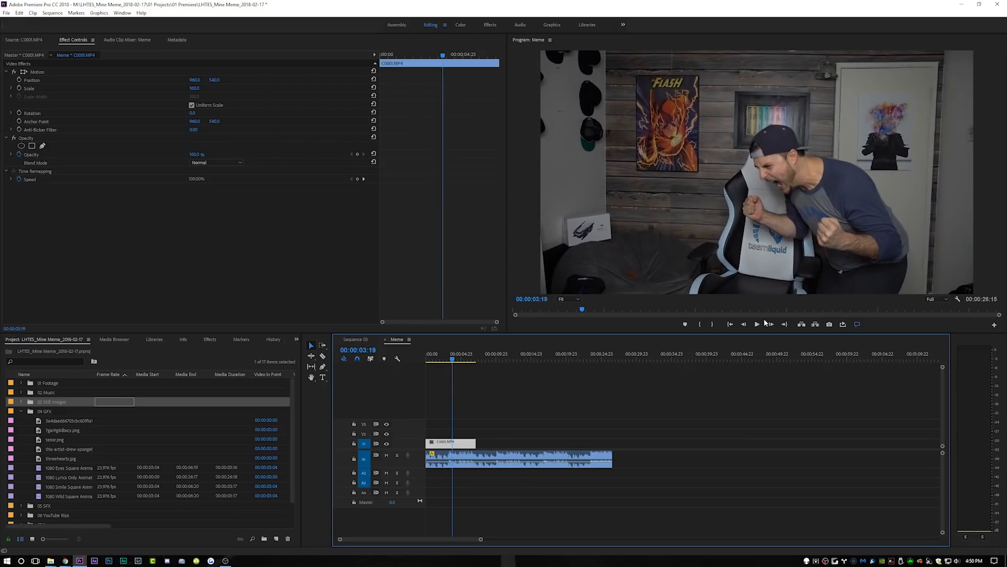
# Split the C0001.MP4 clip at 00:00:03:05 and add a frame hold to the part after the cut.
pyautogui.moveTo(480, 539); pyautogui.dragTo(430, 540)
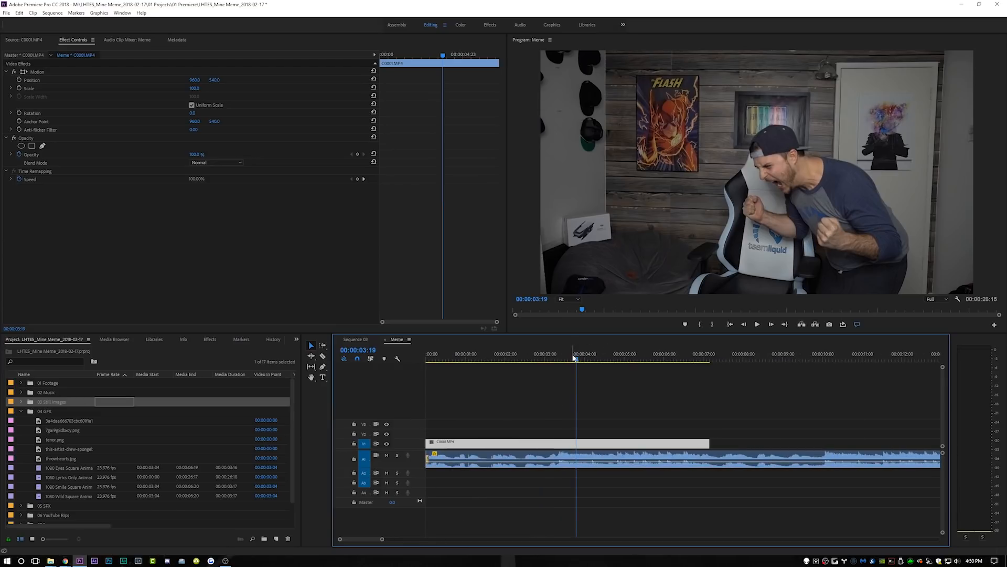
pyautogui.moveTo(573, 359); pyautogui.dragTo(546, 358)
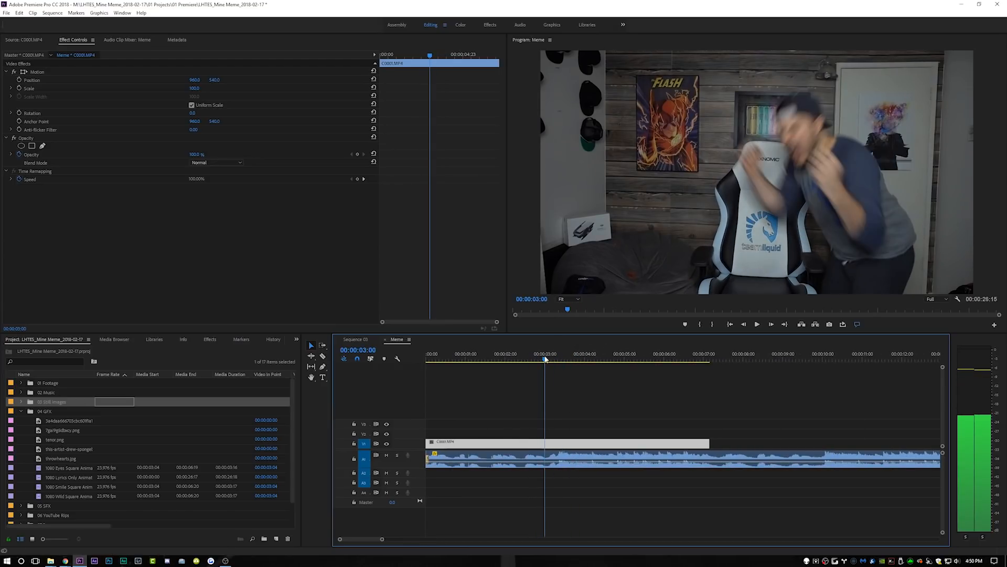
pyautogui.press('Right')
pyautogui.press('Right')
pyautogui.press('Right')
pyautogui.press('Right')
pyautogui.press('Right')
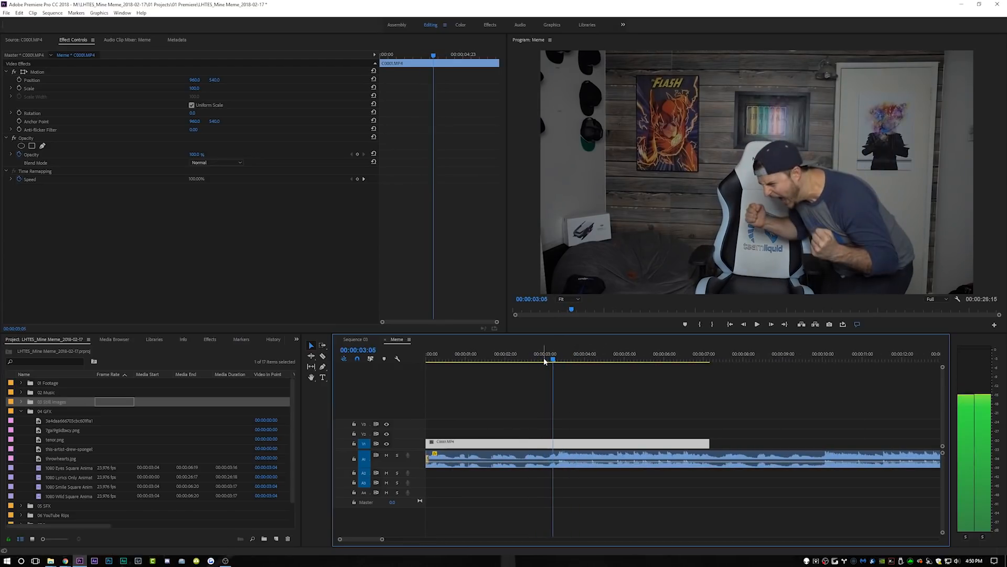
pyautogui.hotkey('ctrl', 'k')
pyautogui.rightClick(574, 444)
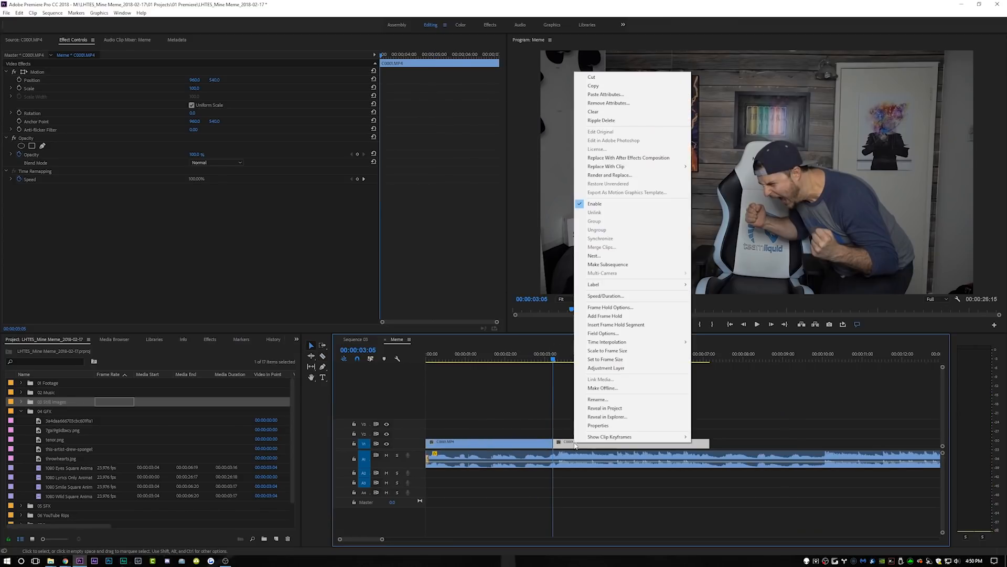
pyautogui.click(618, 315)
# Shift the held clip on V1 so that it starts at 00:00:03:08.
pyautogui.moveTo(555, 359)
pyautogui.mouseDown()
pyautogui.moveTo(567, 358)
pyautogui.moveTo(555, 358)
pyautogui.mouseUp()
pyautogui.press('Right')
pyautogui.press('Right')
pyautogui.press('Right')
pyautogui.press('Right')
pyautogui.press('Left')
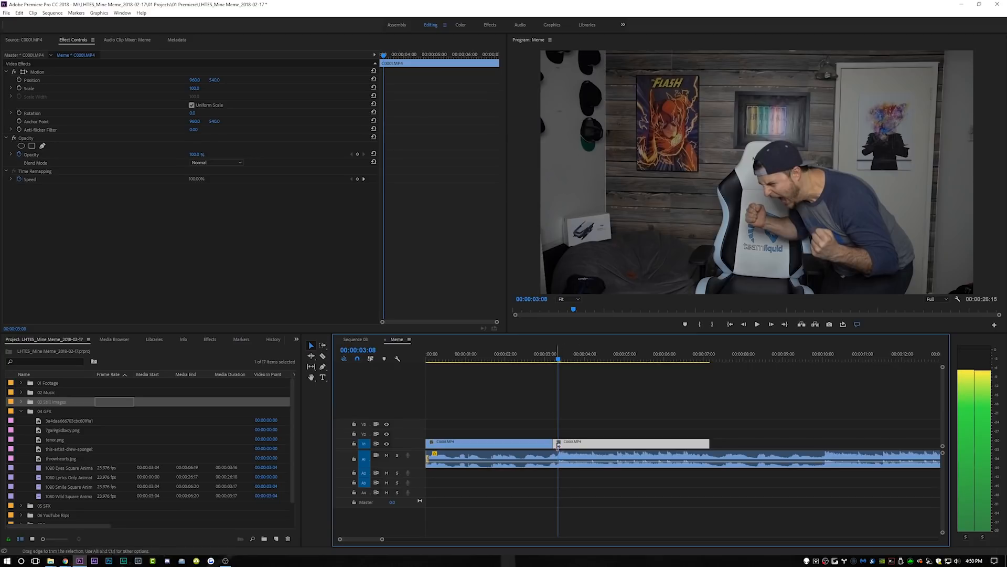
pyautogui.moveTo(565, 444); pyautogui.dragTo(572, 445)
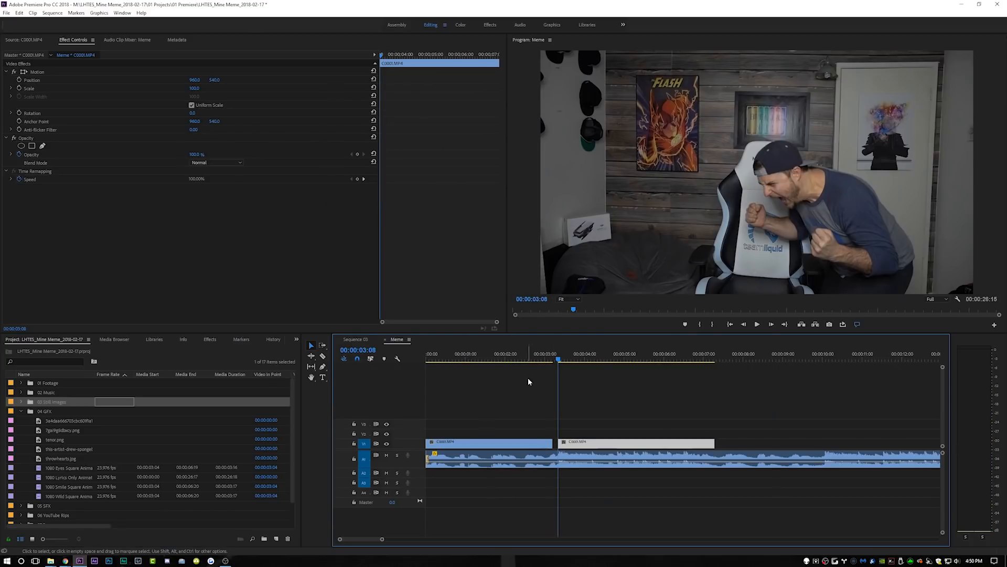
# Split the first clip five frames from the start and move the part after the cut later onto V2.
pyautogui.moveTo(534, 356); pyautogui.dragTo(403, 371)
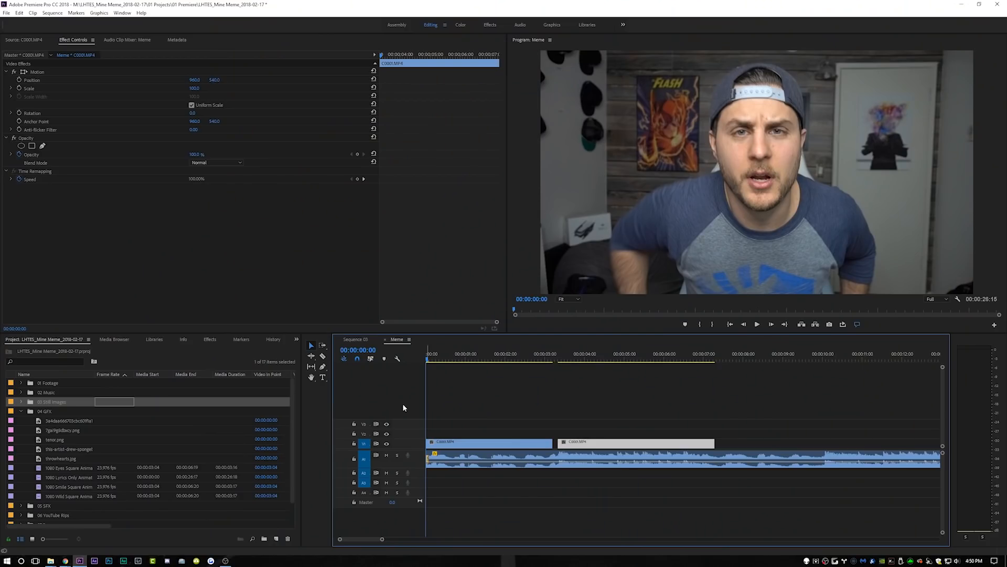
pyautogui.hotkey('shift', 'Right')
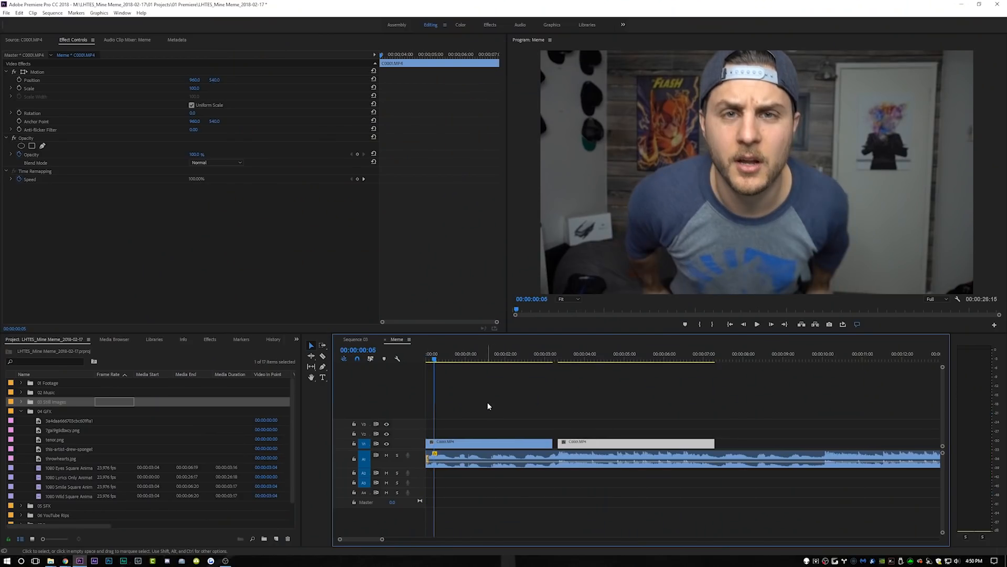
pyautogui.press('c')
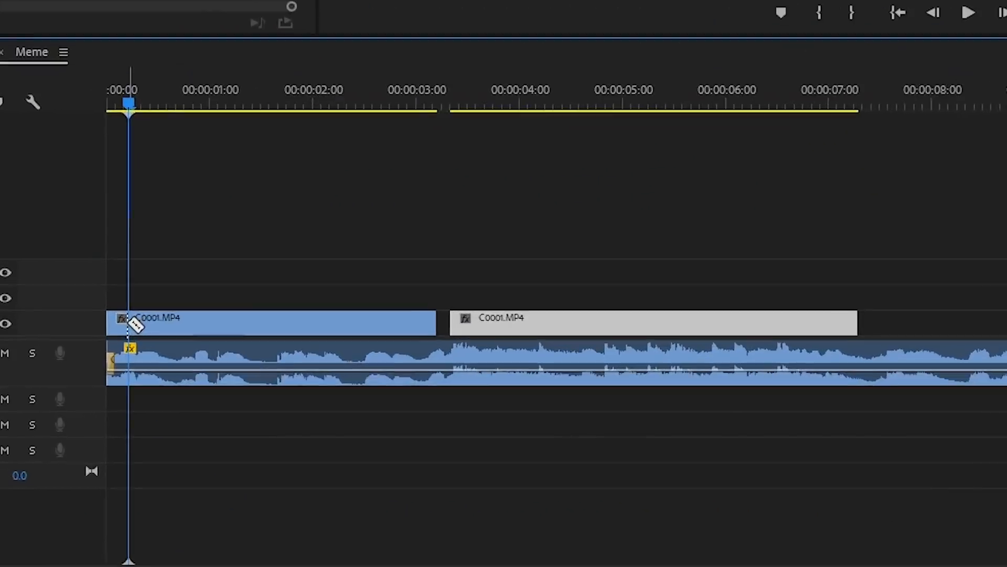
pyautogui.click(77, 296)
pyautogui.press('v')
pyautogui.moveTo(118, 295); pyautogui.dragTo(191, 278)
# Extend the short first clip on V1, split it at the playhead and add a frame hold to the new piece.
pyautogui.moveTo(68, 299); pyautogui.dragTo(127, 300)
pyautogui.click(79, 298)
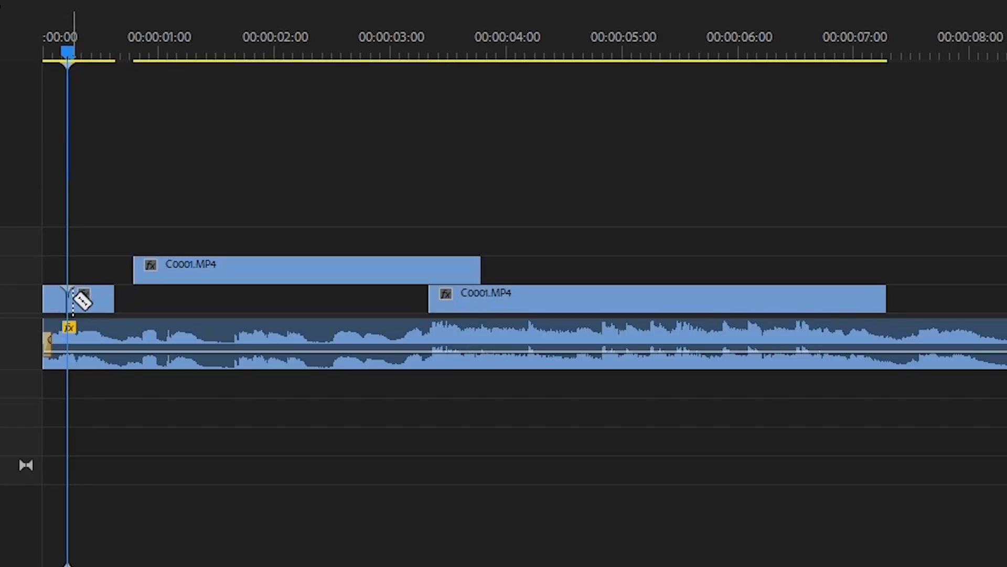
pyautogui.rightClick(94, 300)
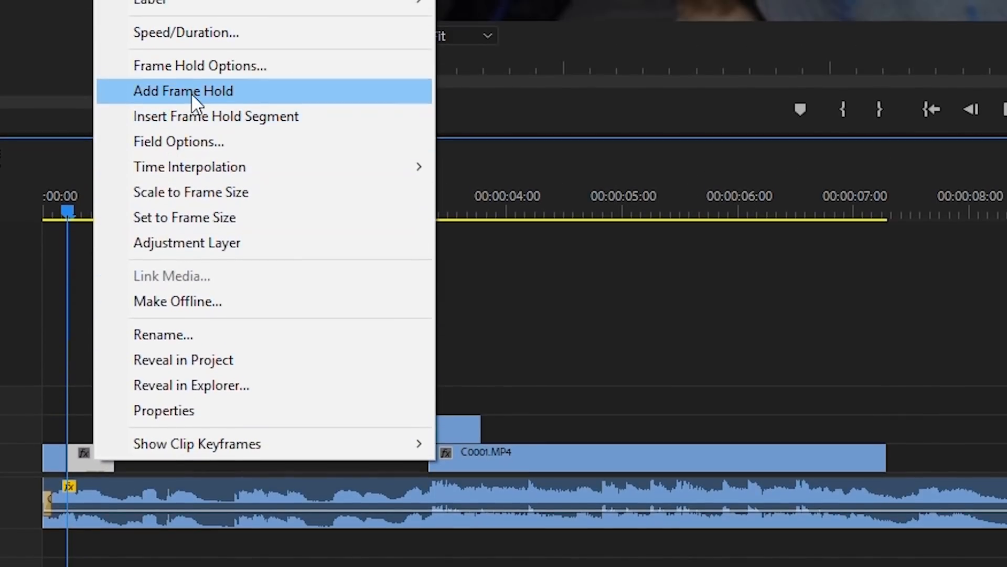
pyautogui.click(191, 92)
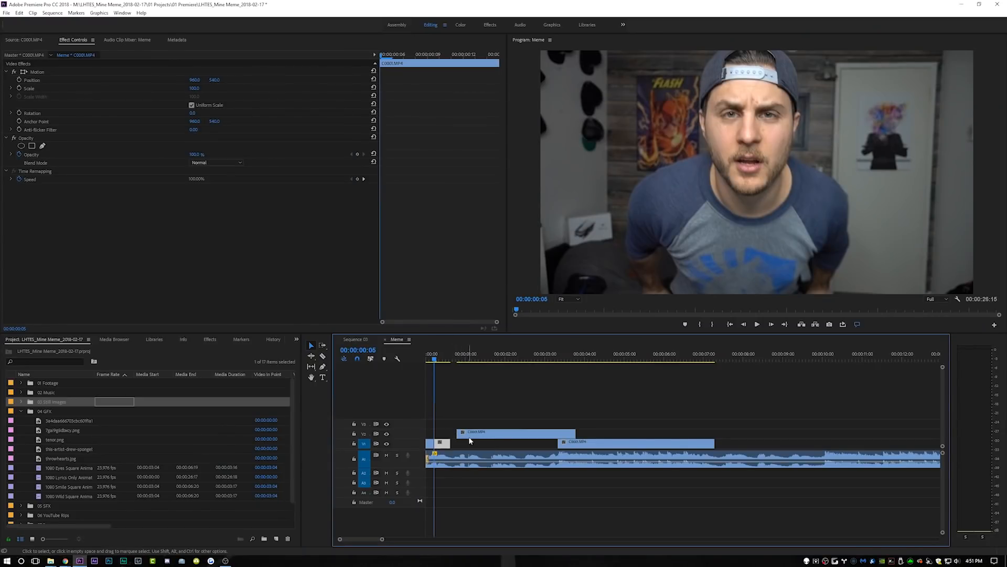
# Extend the first frame hold to 00:00:00:16 and place the following clip on V2 so it starts there.
pyautogui.moveTo(466, 432); pyautogui.dragTo(466, 423)
pyautogui.press('Home')
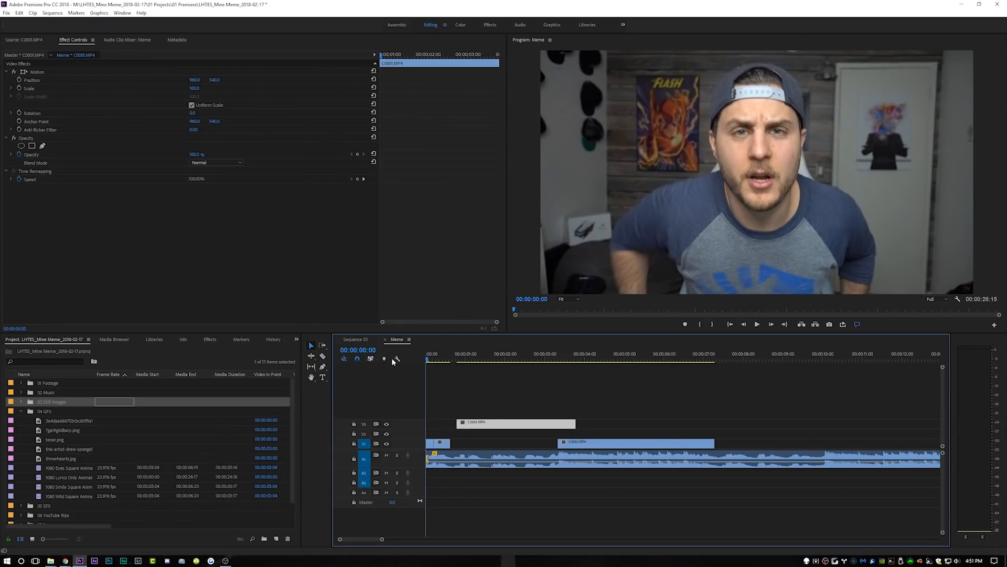
pyautogui.press('space')
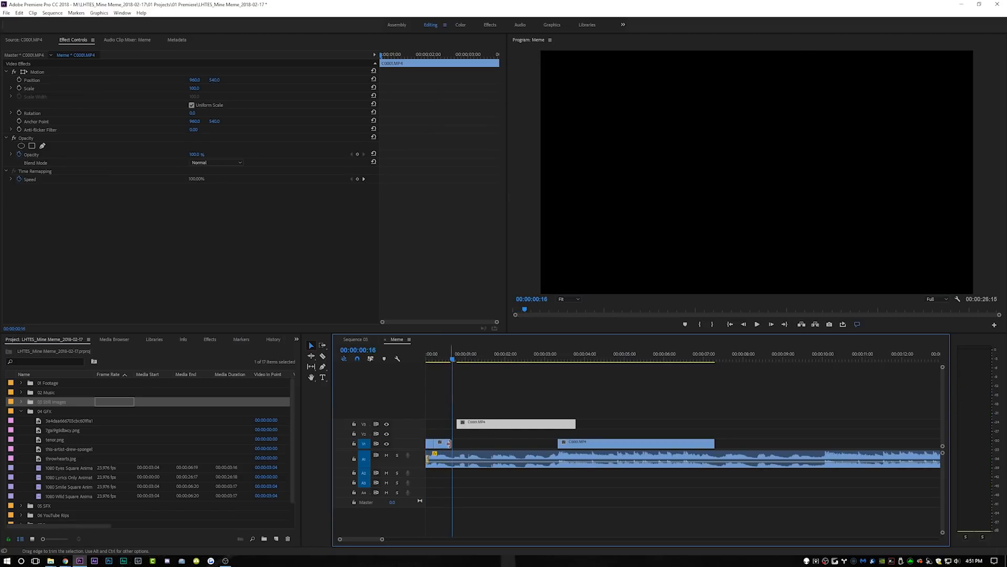
pyautogui.click(448, 444)
pyautogui.moveTo(478, 428); pyautogui.dragTo(493, 438)
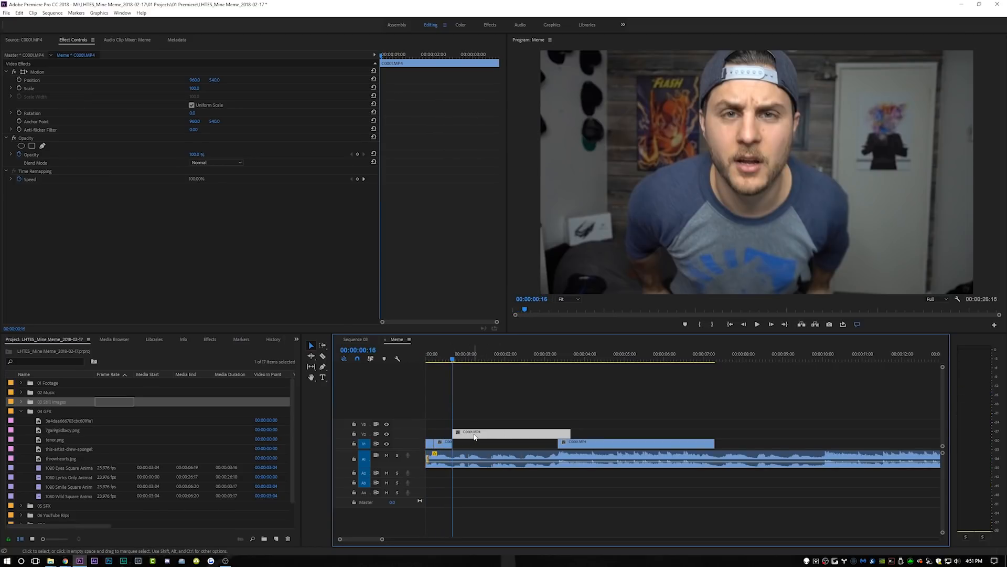
# Set the speed of the V2 clip to 150%.
pyautogui.hotkey('ctrl', 'r')
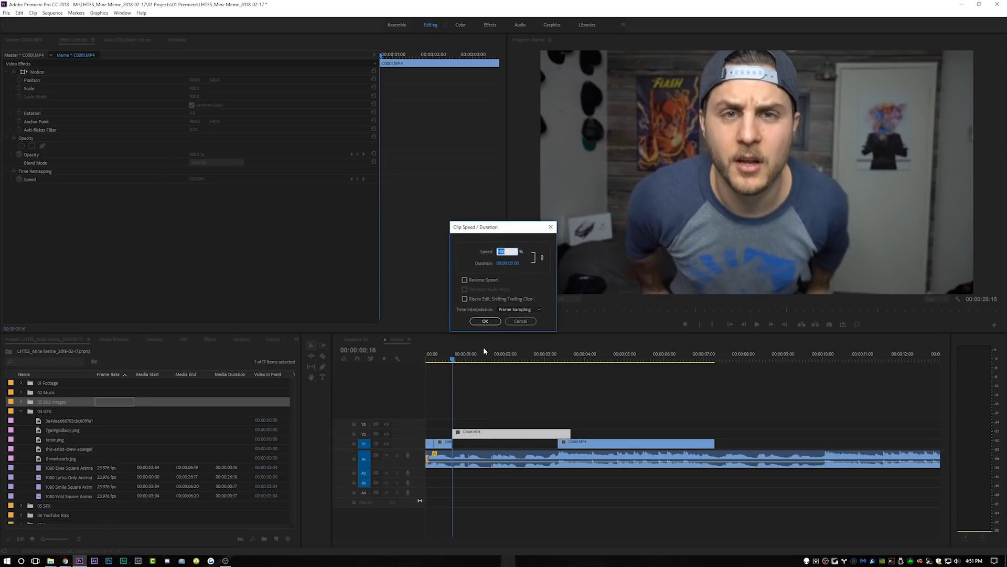
pyautogui.write('150')
pyautogui.press('Return')
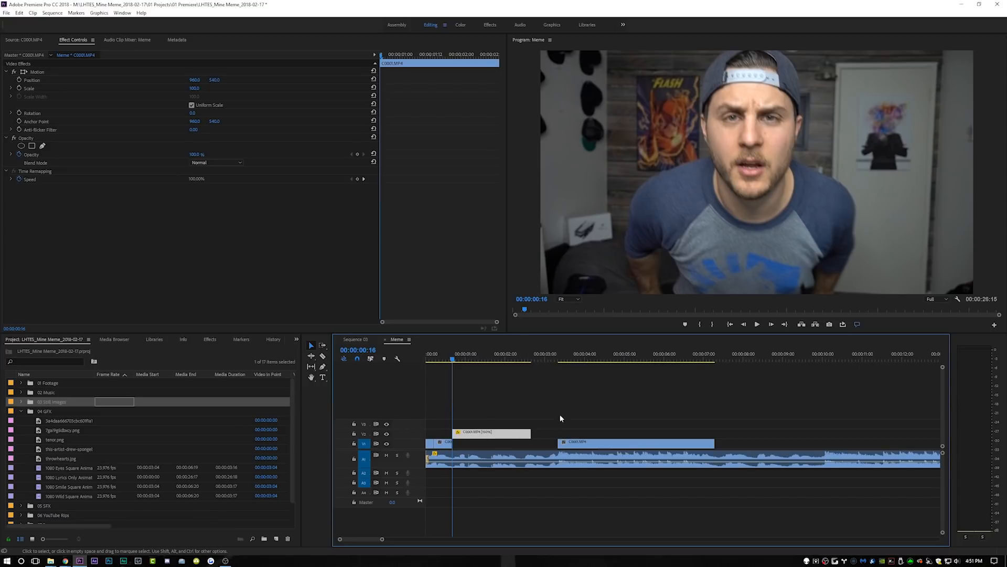
# Split the sped-up clip at 00:00:01:02, put the rear part on V3 and extend the front part beyond the cut.
pyautogui.press('space')
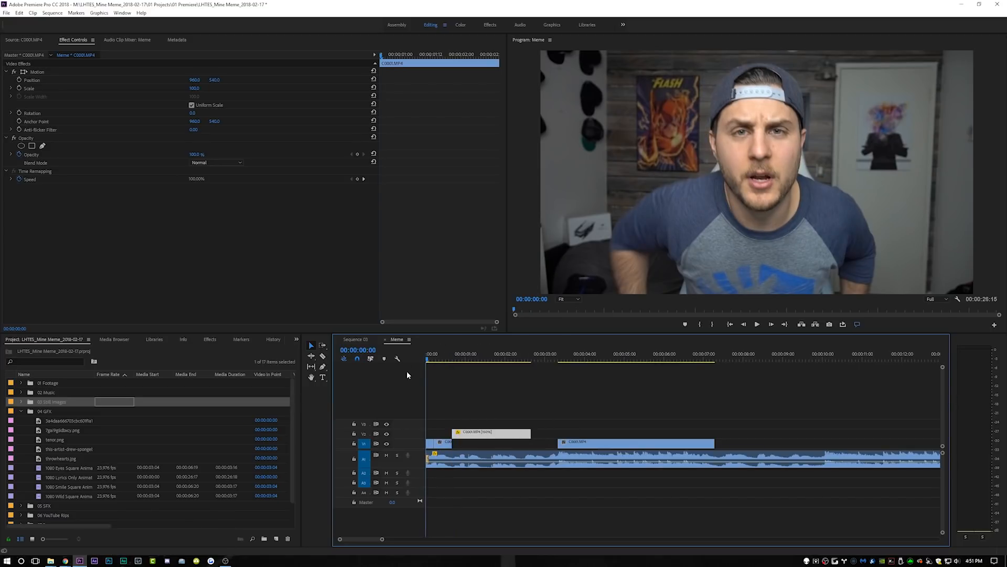
pyautogui.press('space')
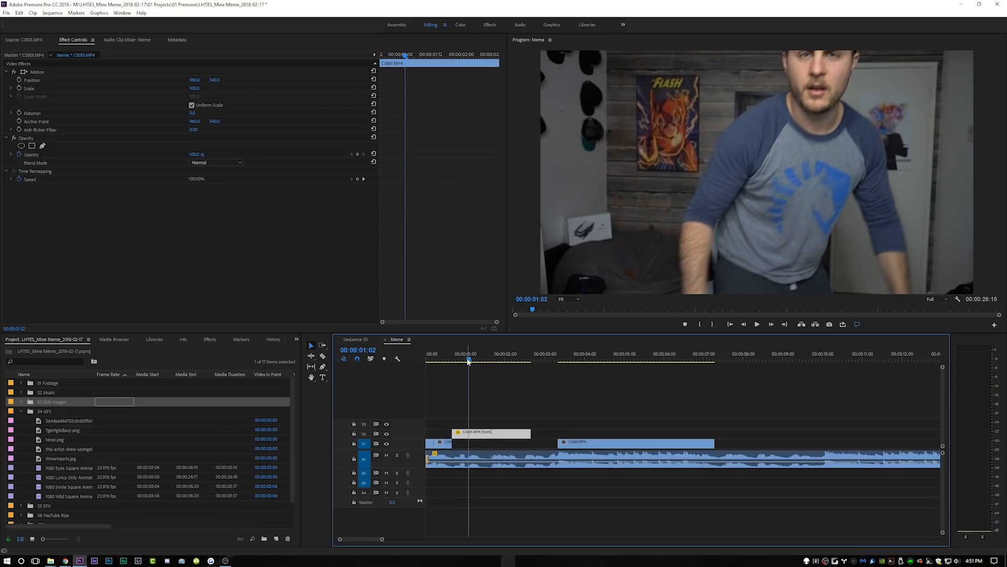
pyautogui.press('c')
pyautogui.click(469, 434)
pyautogui.press('v')
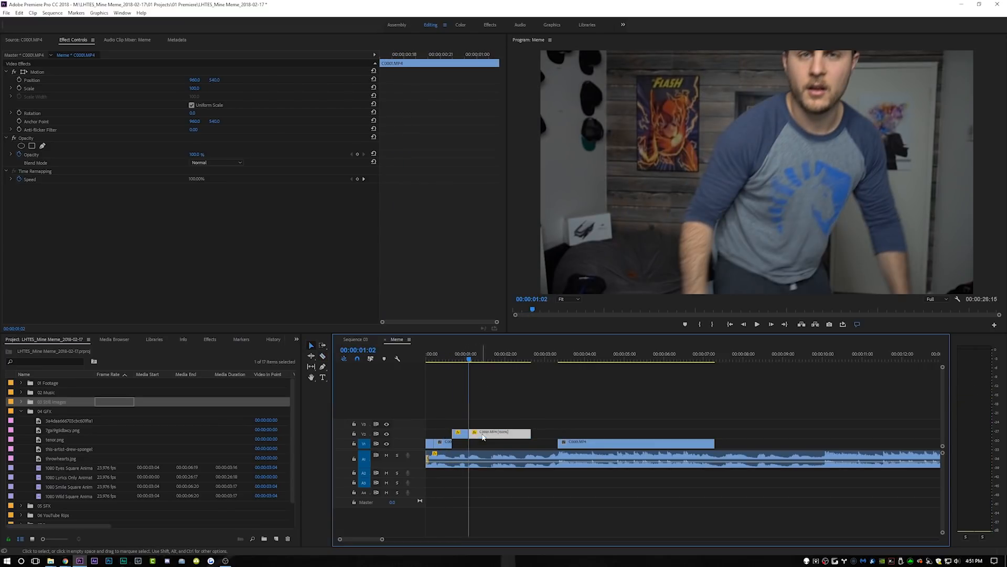
pyautogui.moveTo(477, 435)
pyautogui.mouseDown()
pyautogui.moveTo(500, 423)
pyautogui.moveTo(484, 436)
pyautogui.mouseUp()
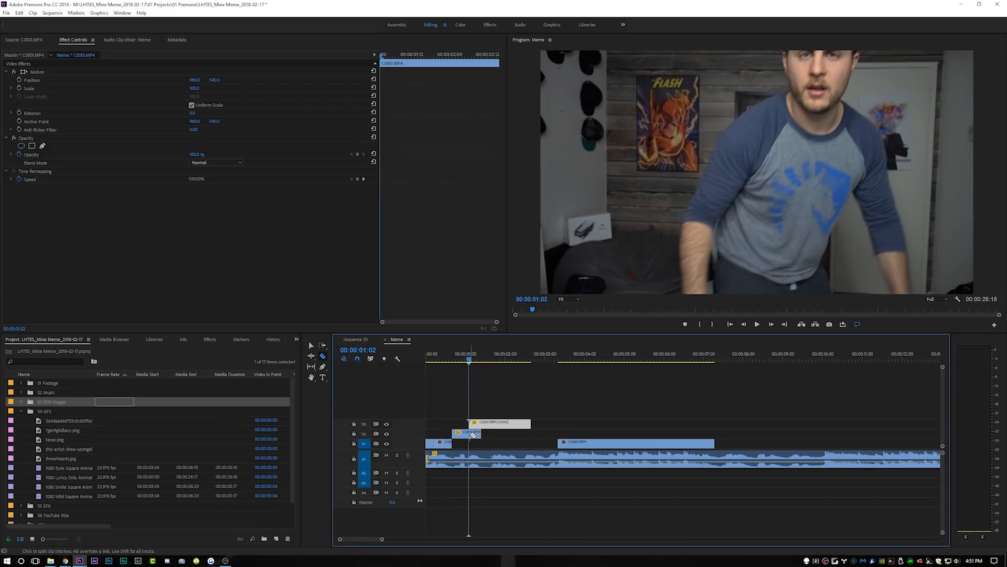
# Split the extended V2 clip at 00:00:01:02, add a frame hold to the new piece and play the sequence onward to 00:00:01:13.
pyautogui.click(481, 436)
pyautogui.rightClick(477, 437)
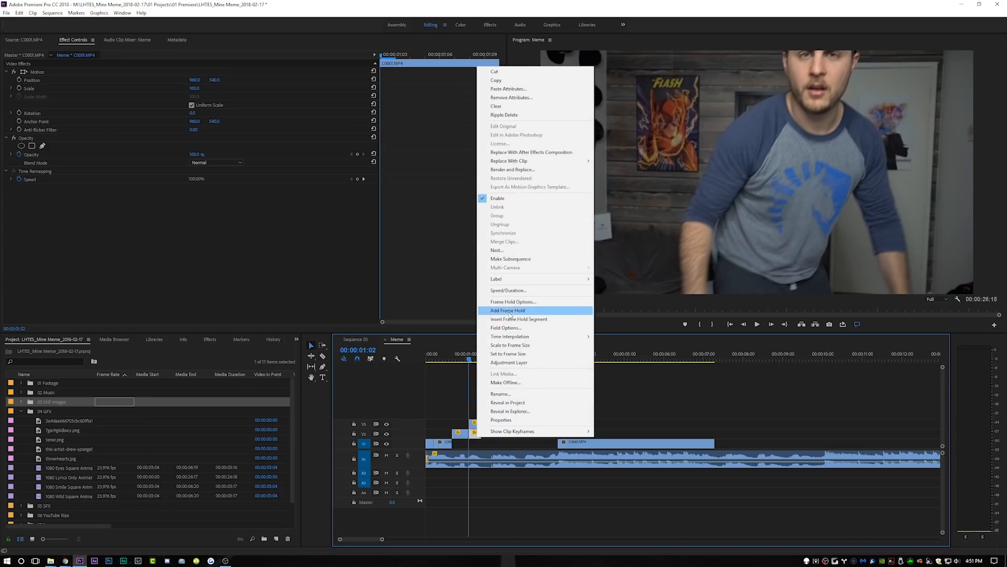
pyautogui.click(508, 310)
pyautogui.press('space')
pyautogui.press('space')
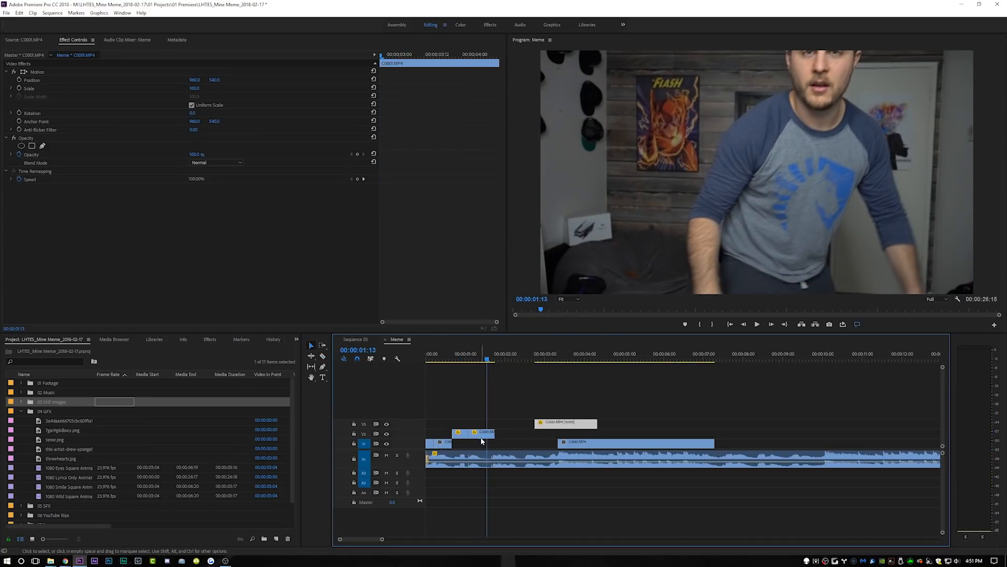
# Move the V3 clip onto V2 at 00:00:01:13 and play the sequence onward to 00:00:02:14.
pyautogui.moveTo(557, 427); pyautogui.dragTo(509, 433)
pyautogui.press('space')
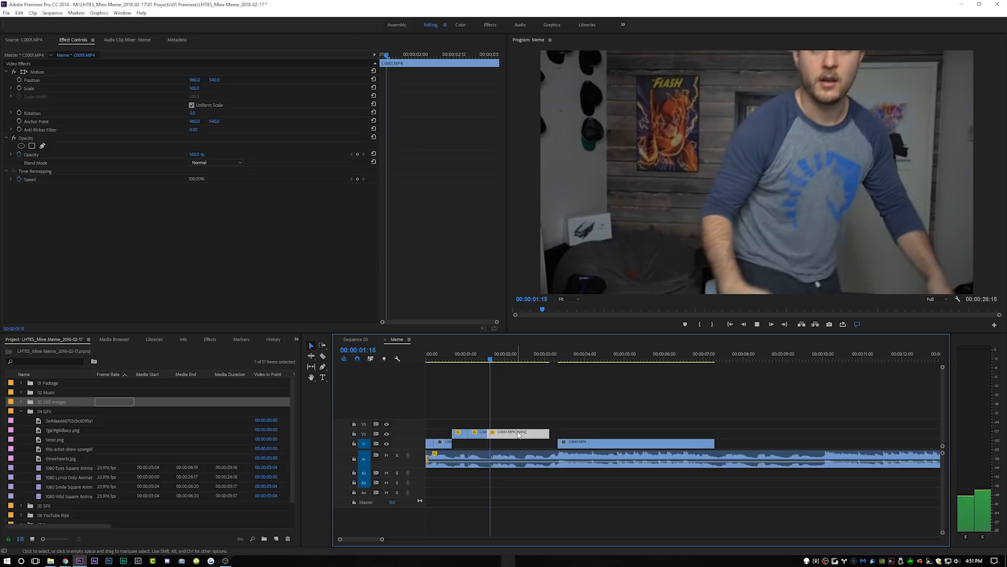
pyautogui.press('space')
# Split the V2 clip at 00:00:02:14, put the rear part on V3, extend the front part past the cut and turn the extension into a frame hold.
pyautogui.press('c')
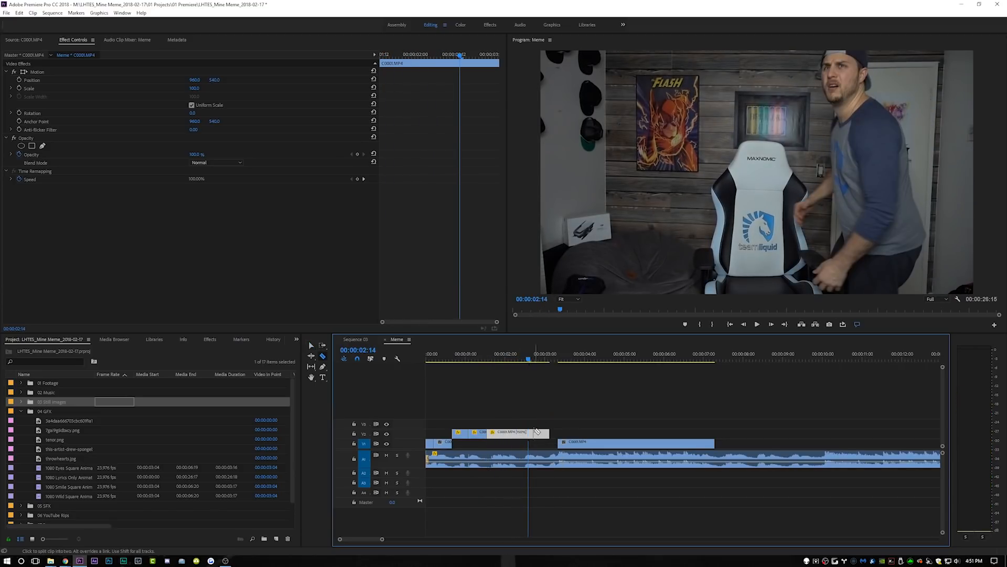
pyautogui.click(529, 436)
pyautogui.press('v')
pyautogui.moveTo(545, 434)
pyautogui.mouseDown()
pyautogui.moveTo(578, 428)
pyautogui.moveTo(546, 435)
pyautogui.mouseUp()
pyautogui.press('c')
pyautogui.click(529, 436)
pyautogui.press('v')
pyautogui.rightClick(537, 437)
pyautogui.click(564, 310)
# Place the V3 clip on V2 at 00:00:02:22, in time with the music, and set its speed to 200%.
pyautogui.moveTo(530, 354); pyautogui.dragTo(522, 354)
pyautogui.press('space')
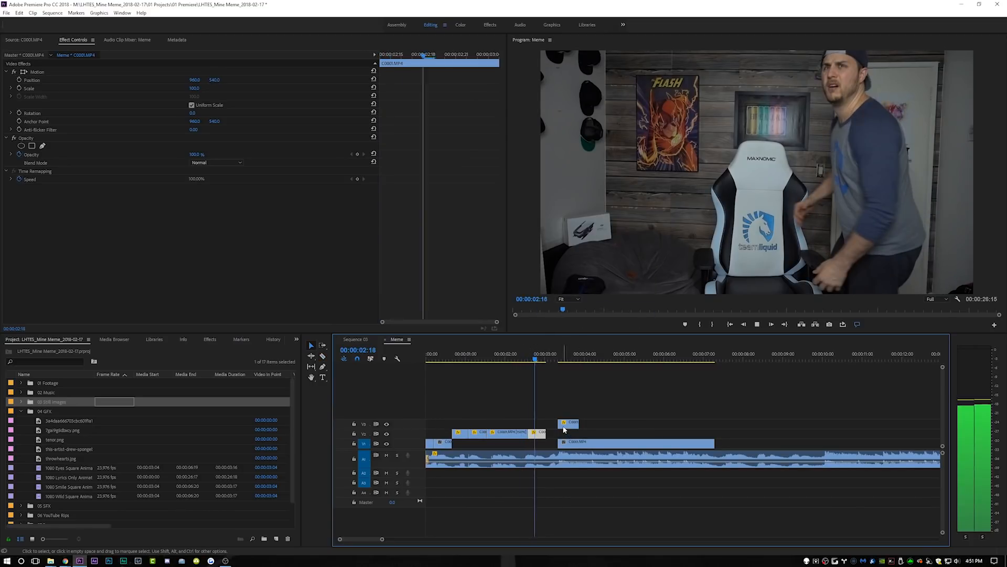
pyautogui.press('space')
pyautogui.moveTo(568, 424); pyautogui.dragTo(553, 434)
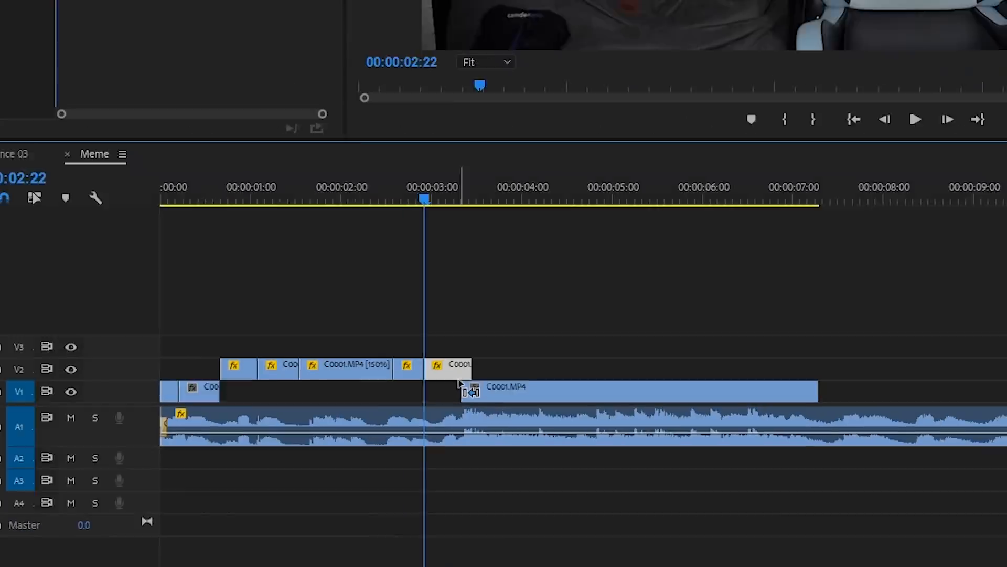
pyautogui.hotkey('ctrl', 'r')
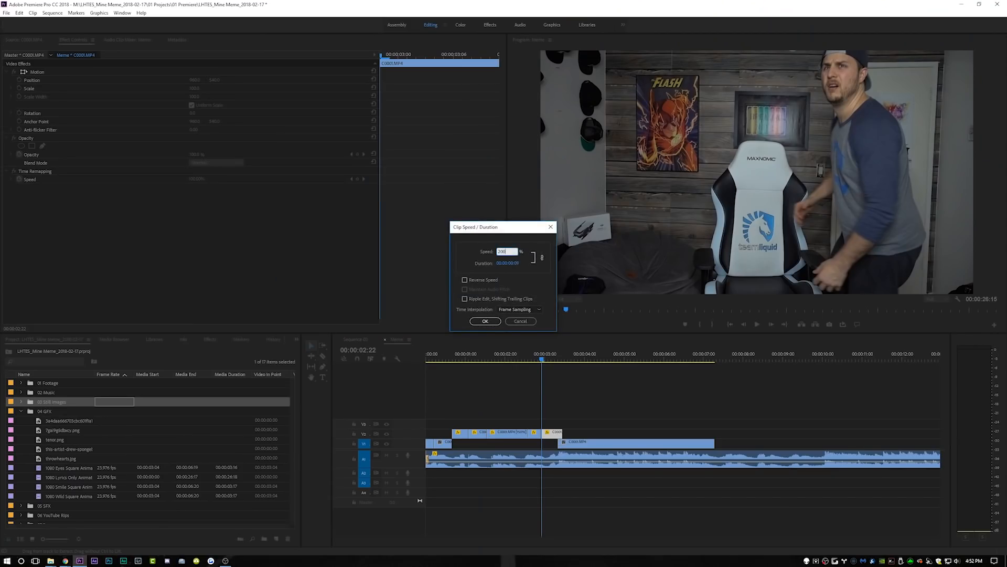
pyautogui.press('Return')
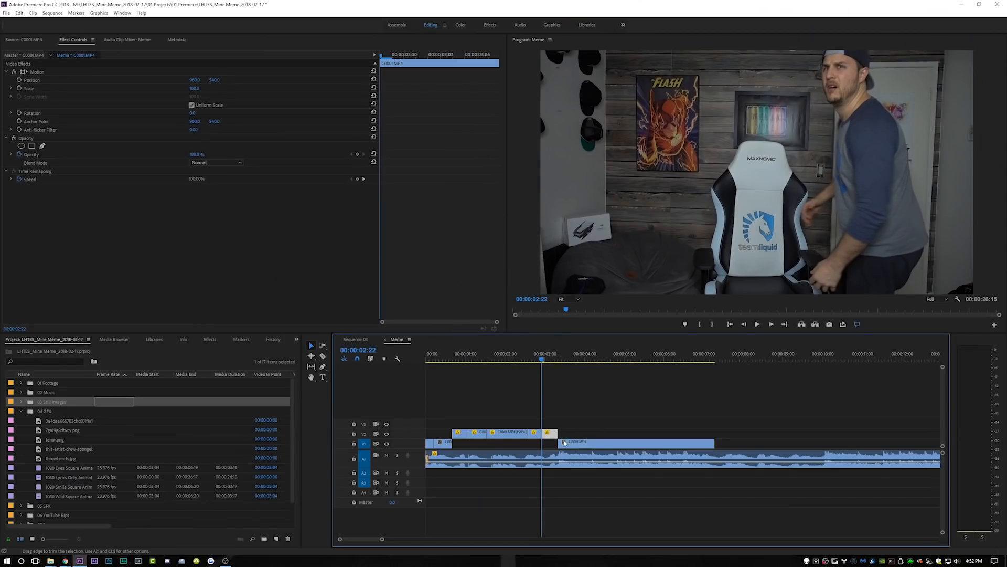
# Move all the V2 clips down to V1 and play the sequence to the fist-clenching pose at 00:00:04:04.
pyautogui.moveTo(562, 421); pyautogui.dragTo(464, 431)
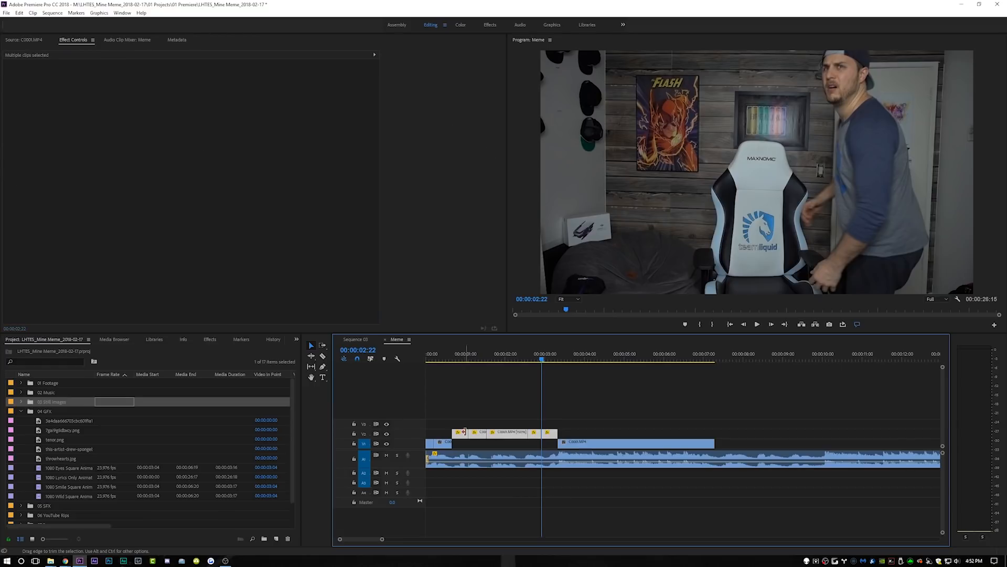
pyautogui.hotkey('alt', 'Down')
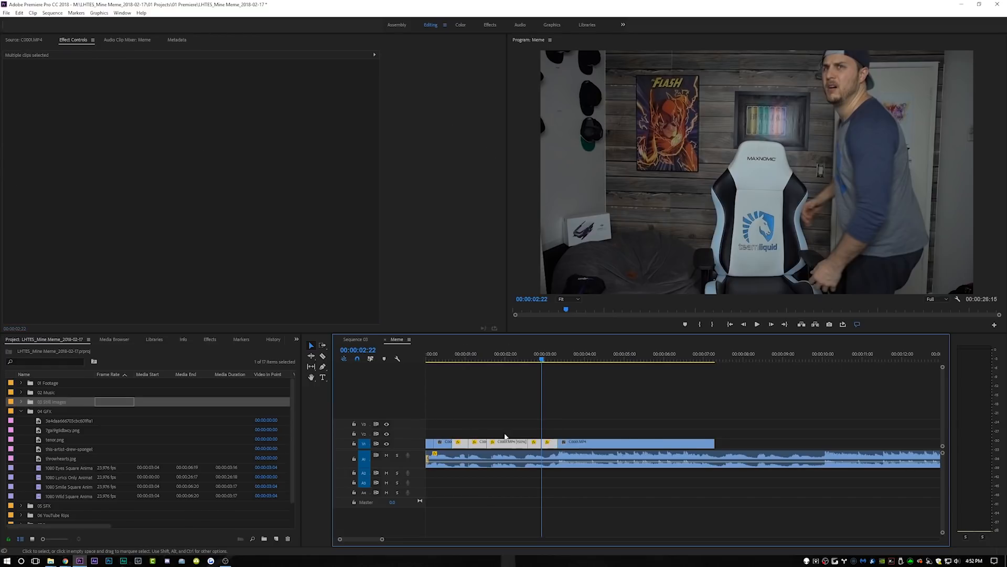
pyautogui.press('space')
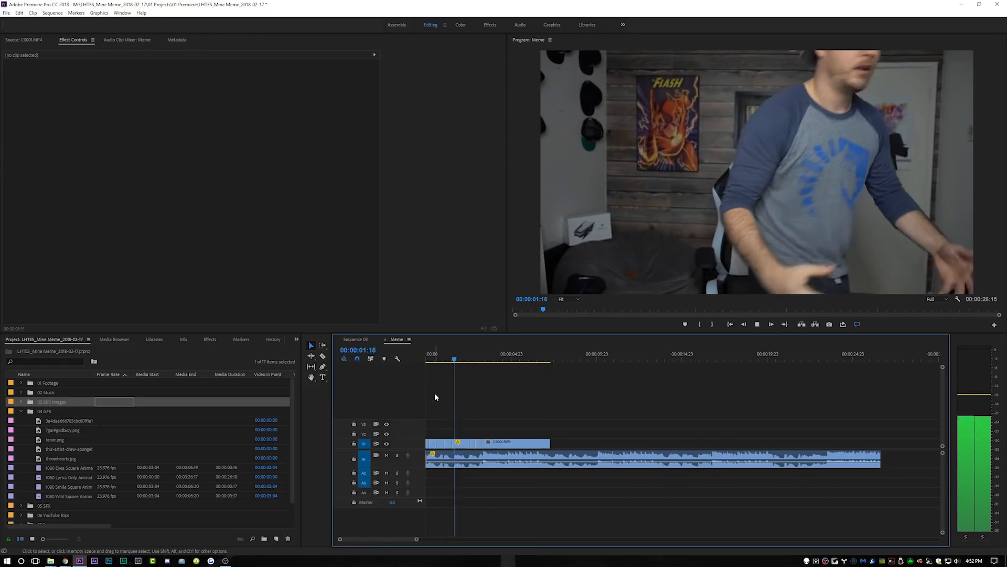
pyautogui.press('space')
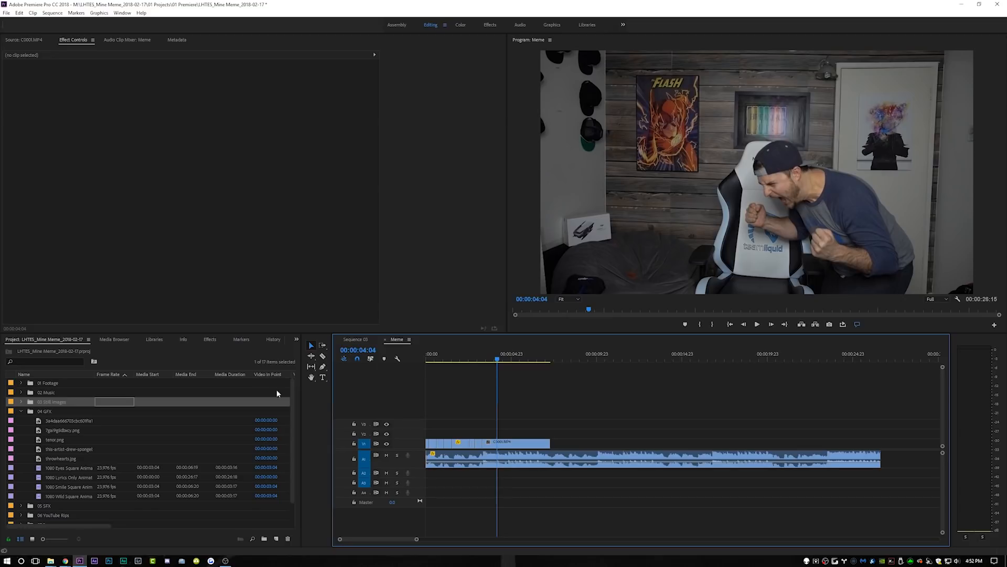
# Switch to Chrome, find the heart emojis in Emojipedia's Apple list and try saving the red heart image.
pyautogui.click(94, 530)
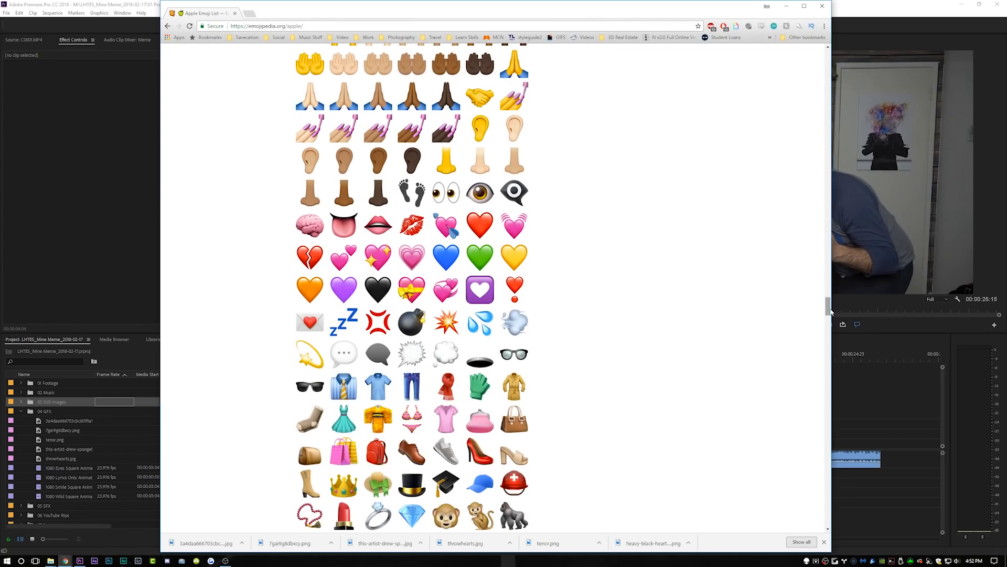
pyautogui.moveTo(831, 311)
pyautogui.mouseDown()
pyautogui.moveTo(830, 205)
pyautogui.moveTo(836, 315)
pyautogui.mouseUp()
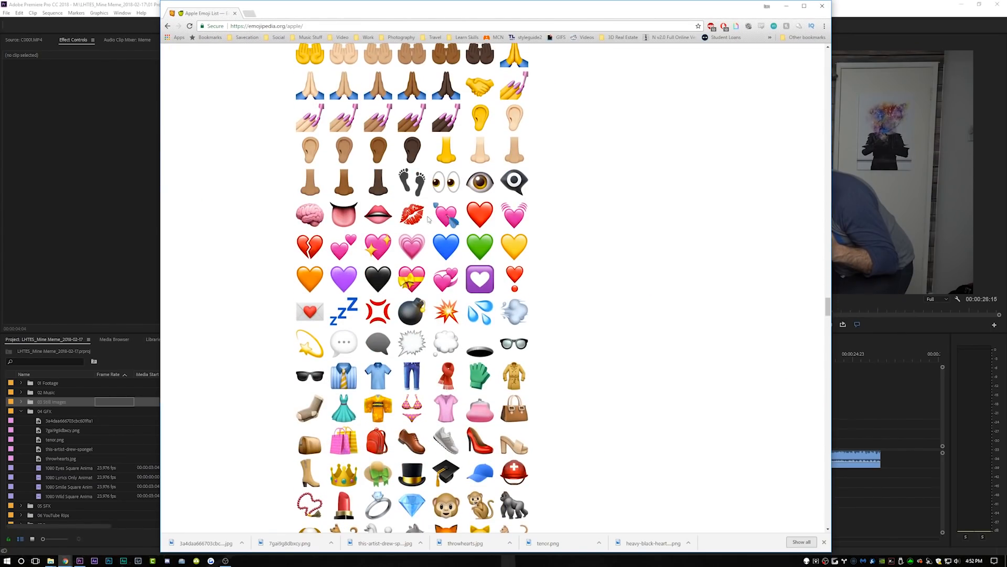
pyautogui.rightClick(481, 219)
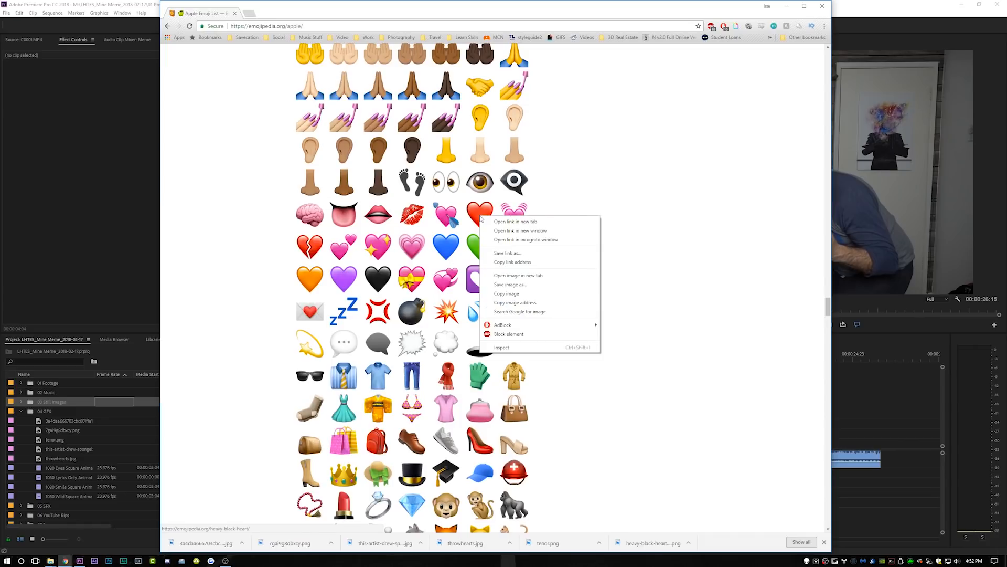
pyautogui.click(530, 285)
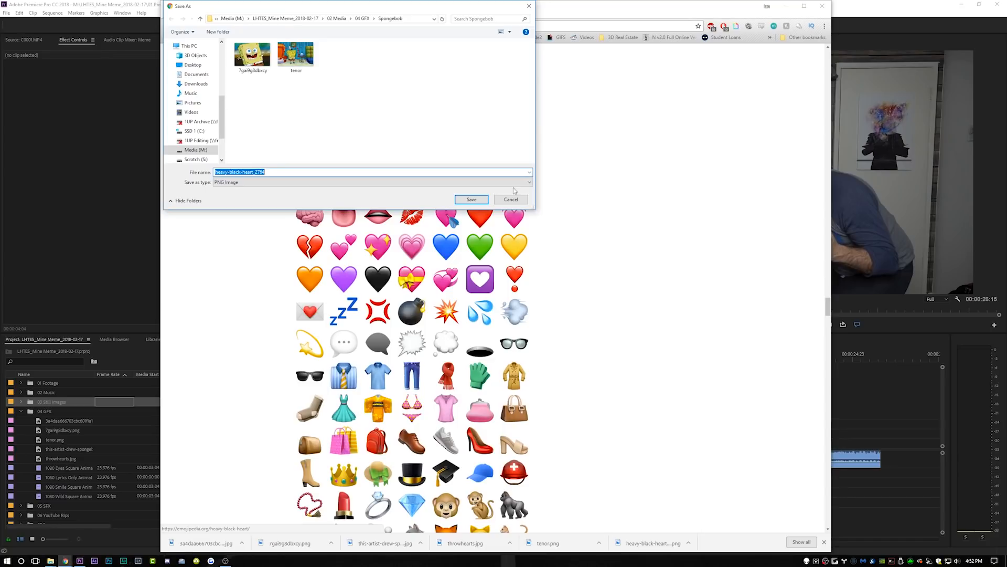
pyautogui.click(510, 200)
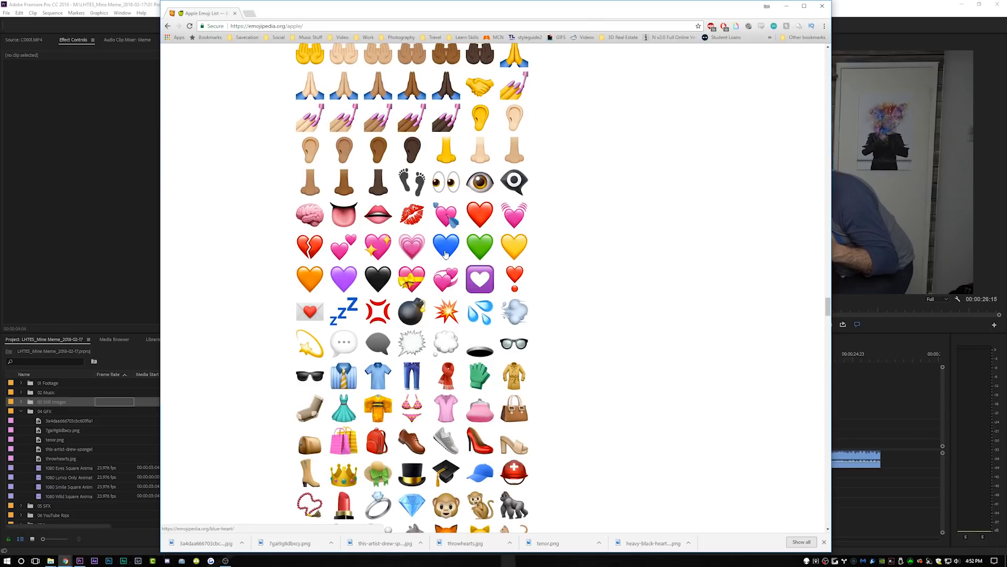
# Switch back to Premiere Pro and export the frame at 00:00:04:04 as a JPEG to the Desktop.
pyautogui.click(115, 231)
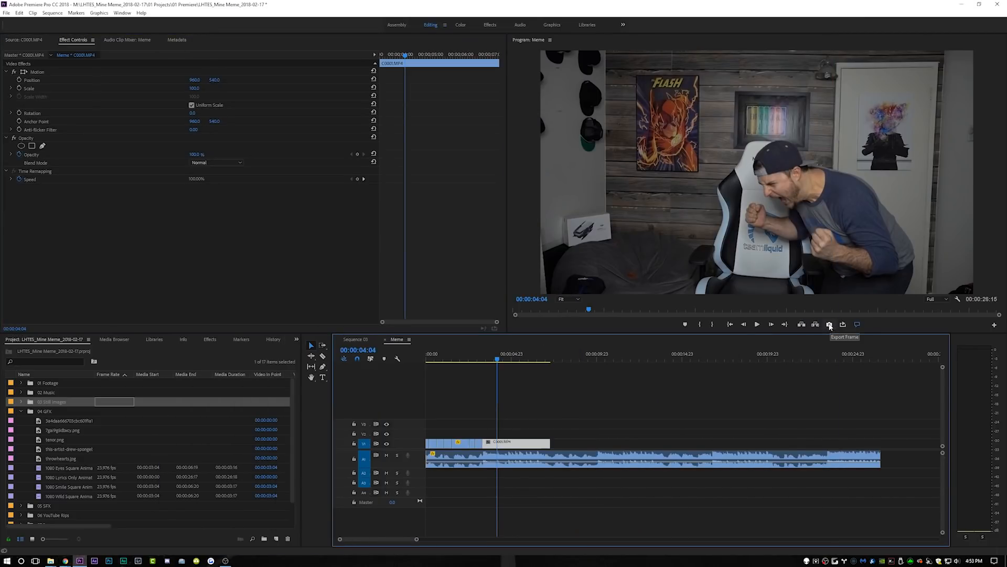
pyautogui.click(829, 324)
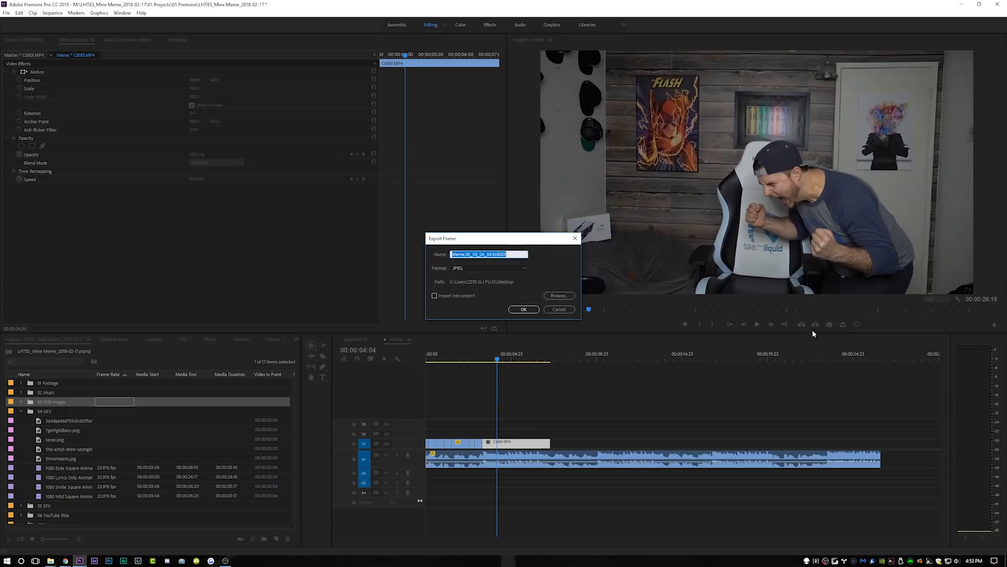
pyautogui.click(527, 310)
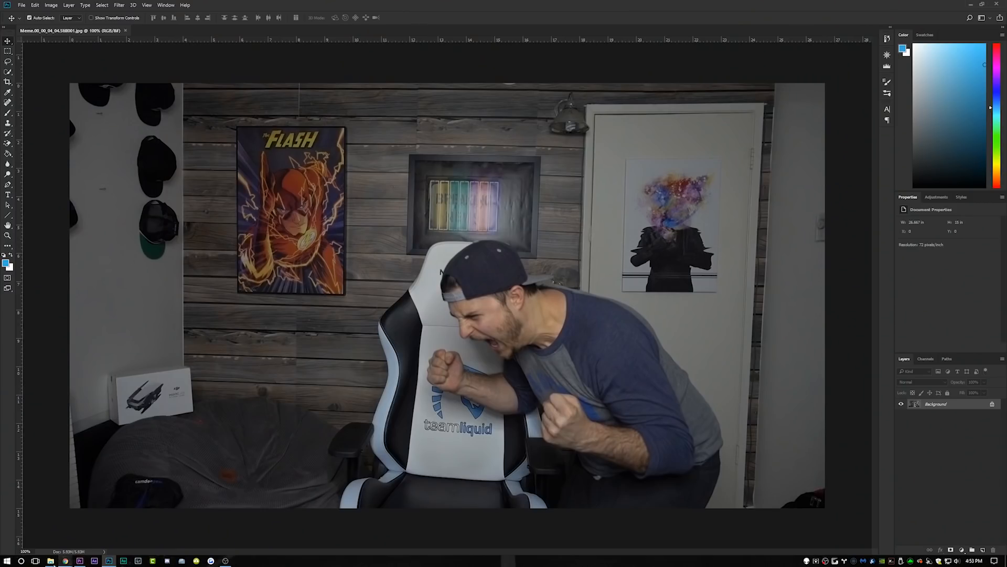
# Place the beating-heart image from the Emojis folder on the exported frame in Photoshop, positioned at the man's mouth.
pyautogui.moveTo(61, 563)
pyautogui.click(42, 524)
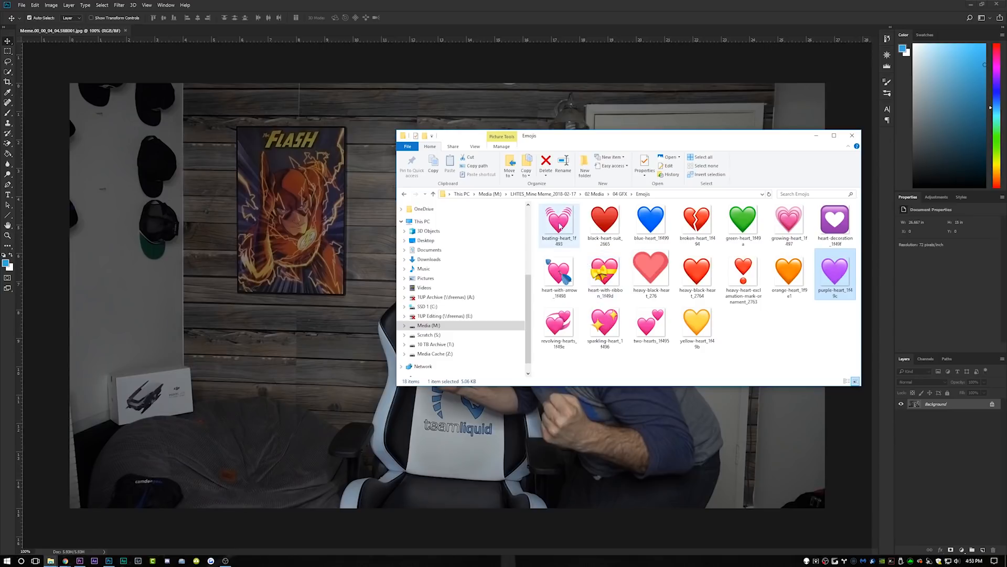
pyautogui.moveTo(560, 224); pyautogui.dragTo(360, 268)
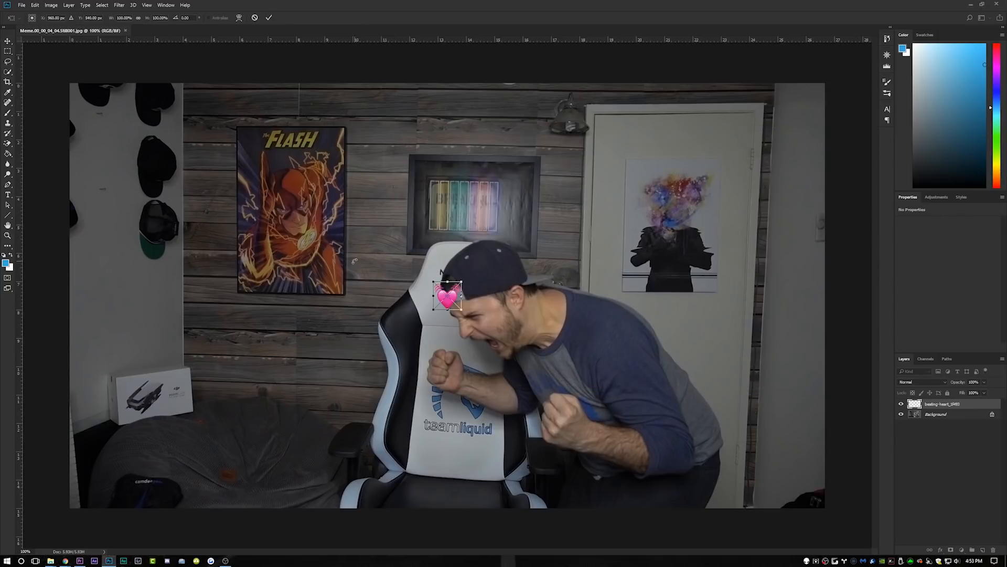
pyautogui.moveTo(460, 311); pyautogui.dragTo(482, 353)
pyautogui.press('Return')
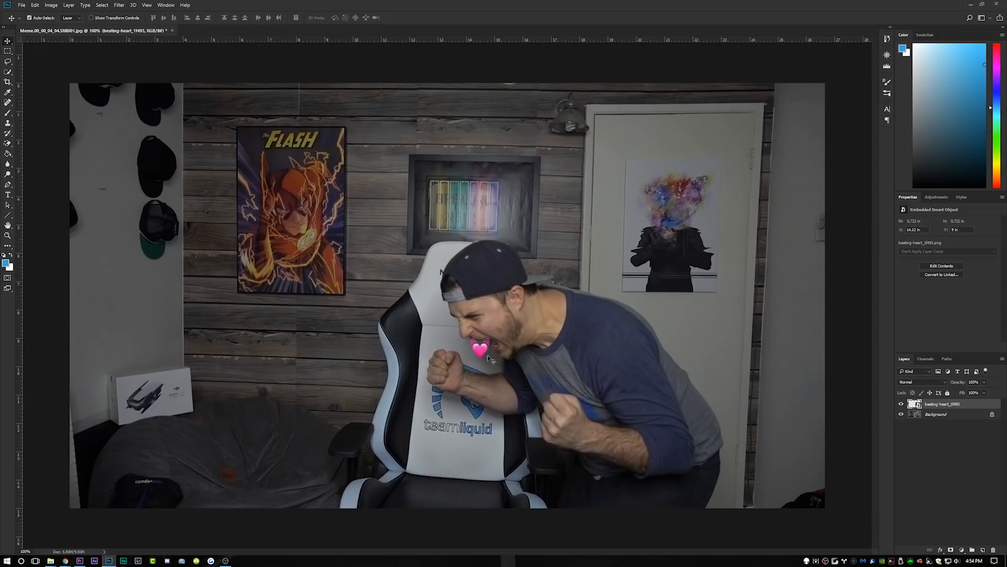
# Duplicate the beating heart 16 times below the mouth and around the man's outline, and group all the heart layers.
pyautogui.moveTo(501, 352); pyautogui.dragTo(480, 373)
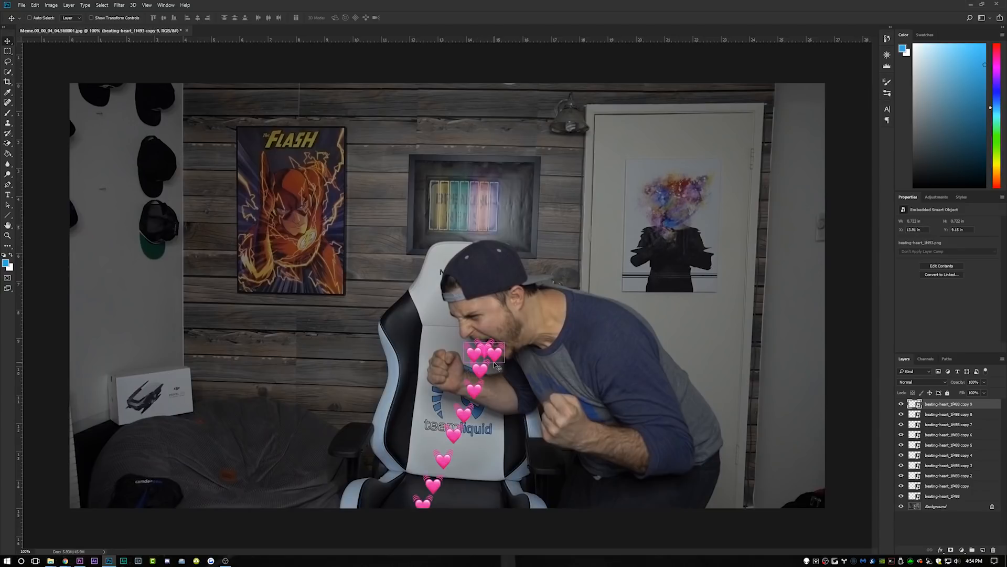
pyautogui.moveTo(493, 361); pyautogui.dragTo(445, 313)
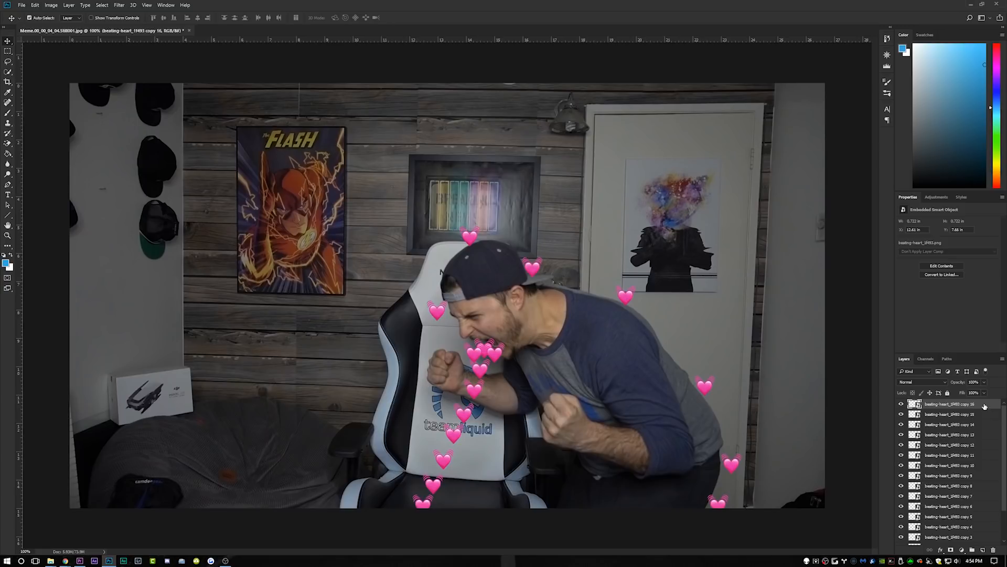
pyautogui.scroll(-2, 1000, 424)
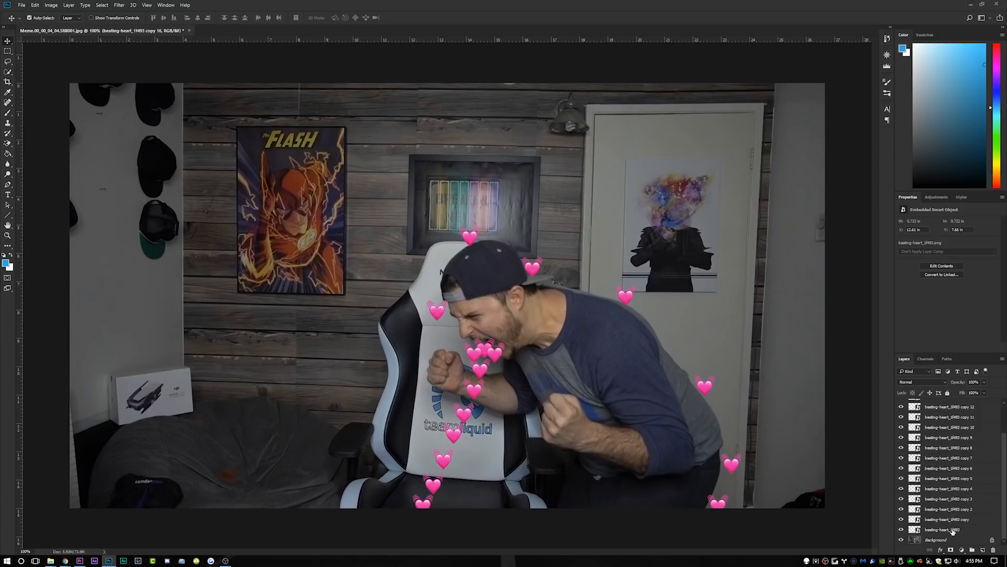
pyautogui.keyDown('shift'); pyautogui.click(946, 531); pyautogui.keyUp('shift')
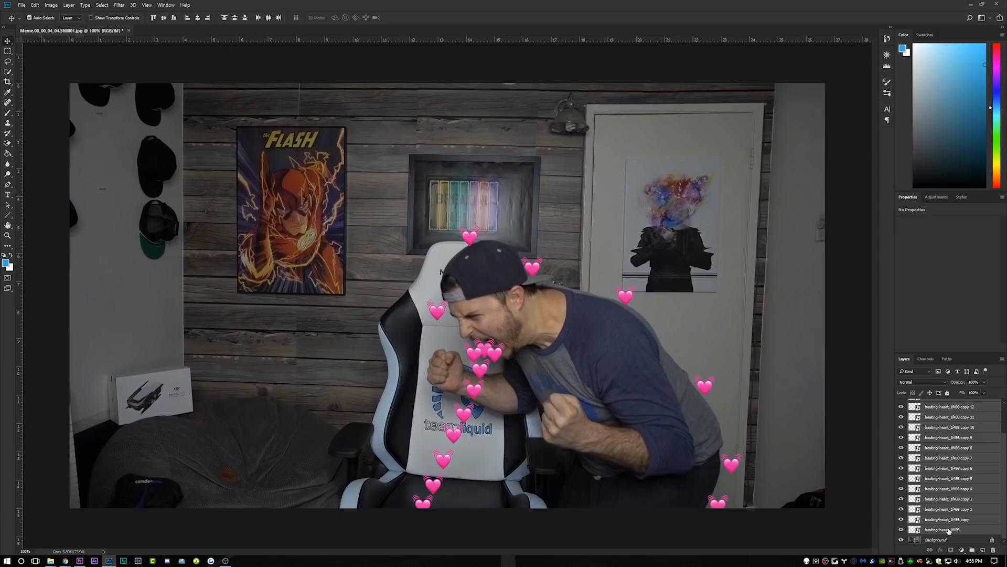
pyautogui.hotkey('ctrl', 'g')
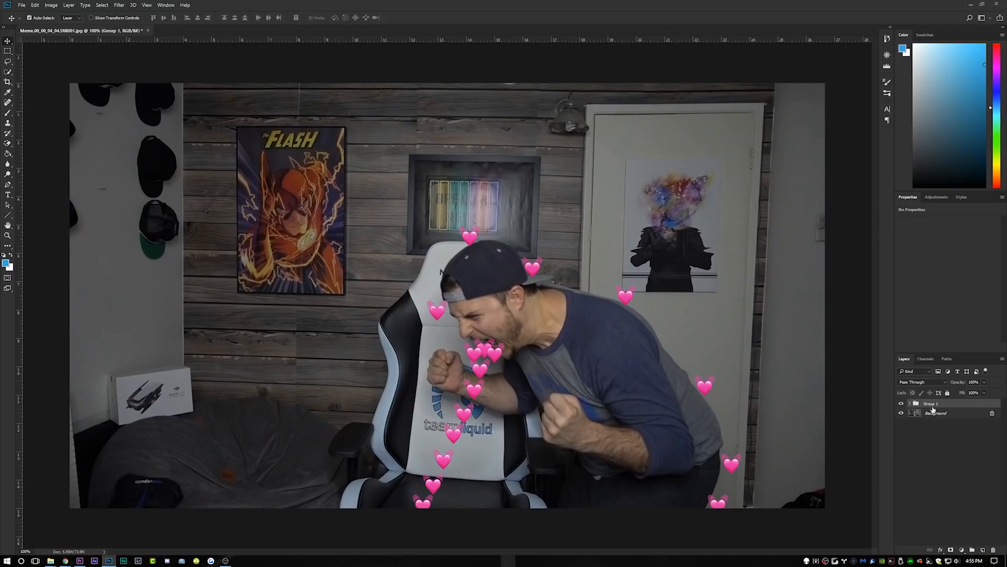
pyautogui.click(901, 404)
pyautogui.click(901, 403)
pyautogui.click(901, 413)
pyautogui.click(901, 413)
# Spread copies of the red heart emoji in the gaps around the man's outline and group them.
pyautogui.moveTo(566, 457); pyautogui.dragTo(521, 423)
pyautogui.moveTo(558, 276); pyautogui.dragTo(504, 235)
pyautogui.hotkey('ctrl', 'g')
# Add copies of the two-hearts emoji from the Emojis folder around the man and group them.
pyautogui.moveTo(50, 560)
pyautogui.moveTo(442, 404); pyautogui.dragTo(452, 347)
pyautogui.hotkey('ctrl', 'g')
# Place two large light-red hearts over the man's eyes and group them.
pyautogui.moveTo(650, 268); pyautogui.dragTo(474, 316)
pyautogui.moveTo(474, 316); pyautogui.dragTo(454, 317)
pyautogui.hotkey('ctrl', 'g')
# Spread copies of the orange heart emoji along the man's back, arm and fist, and group them.
pyautogui.press('Return')
pyautogui.moveTo(549, 453); pyautogui.dragTo(643, 308)
pyautogui.moveTo(723, 413); pyautogui.dragTo(718, 403)
pyautogui.moveTo(725, 422); pyautogui.dragTo(420, 366)
pyautogui.hotkey('ctrl', 'g')
# Fill the remaining gaps around the head and shoulders with growing-heart emoji copies and group them.
pyautogui.moveTo(447, 296); pyautogui.dragTo(431, 287)
pyautogui.moveTo(431, 287); pyautogui.dragTo(522, 245)
pyautogui.moveTo(559, 276); pyautogui.dragTo(551, 274)
pyautogui.hotkey('ctrl', 'g')
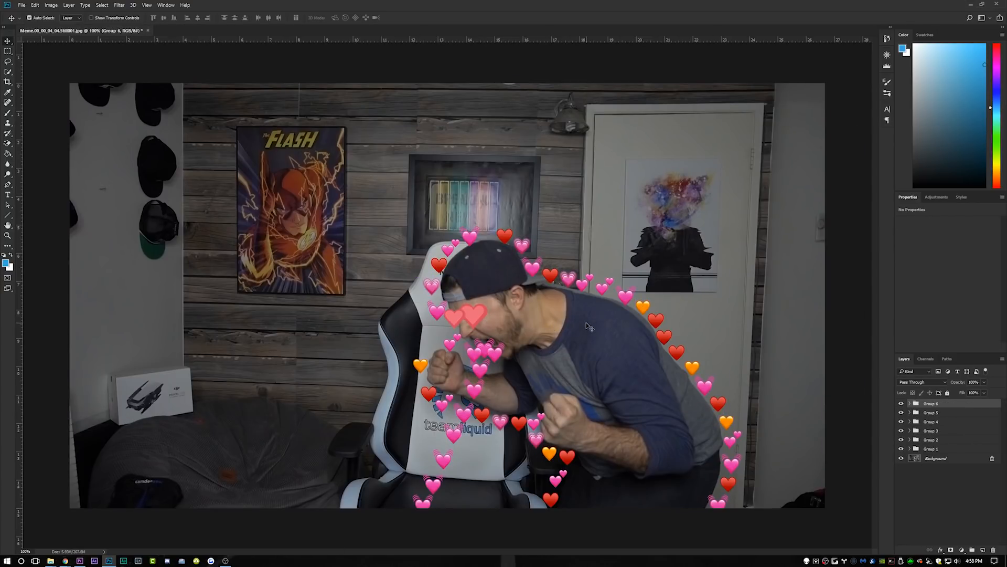
# Save the document as a layered Photoshop file in 04 GFX, named with the man's first name followed by "heart".
pyautogui.hotkey('ctrl', 'shift', 's')
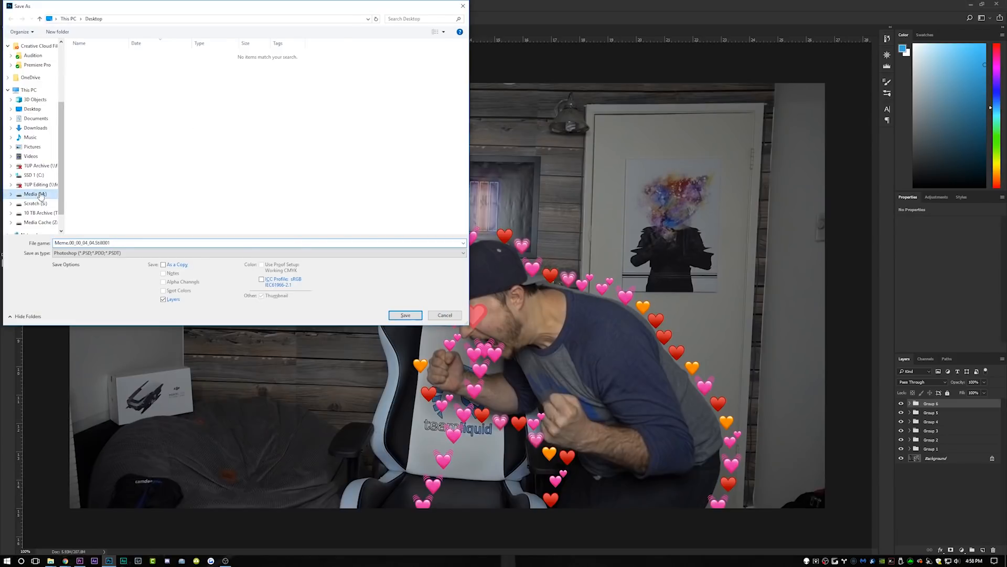
pyautogui.doubleClick(118, 103)
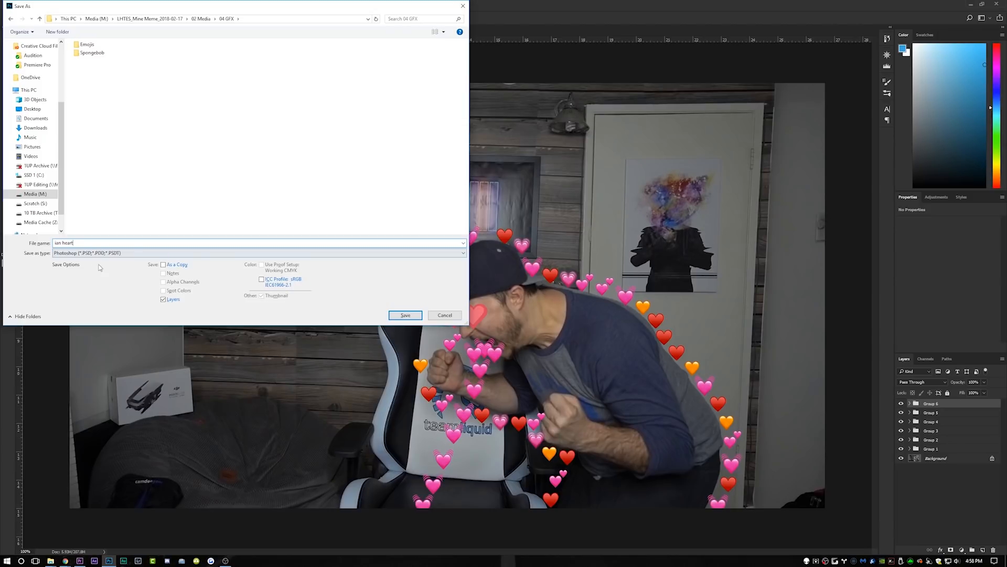
pyautogui.click(406, 315)
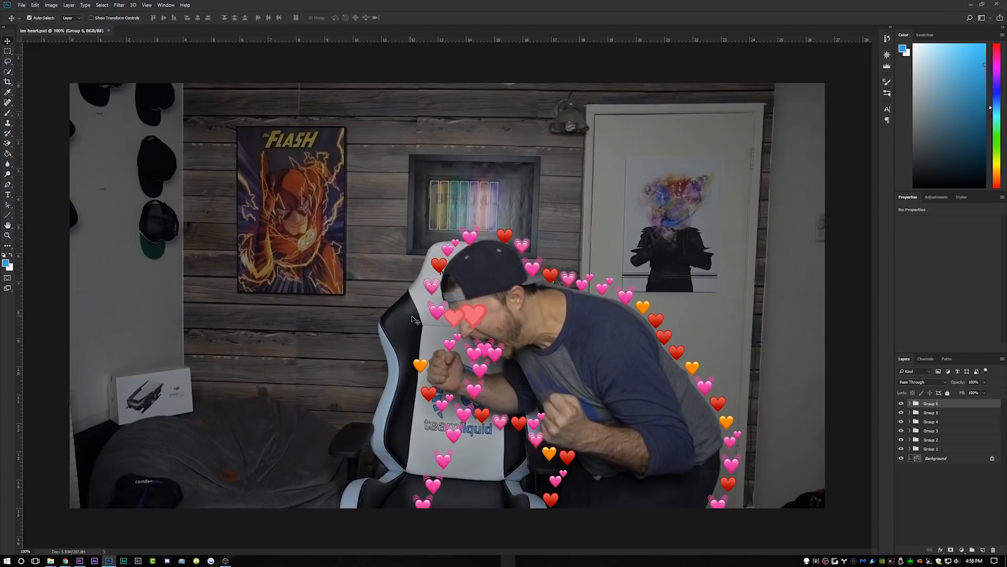
# Switch to Premiere Pro and import the saved heart PSD into the 04 GFX bin.
pyautogui.click(80, 560)
pyautogui.click(42, 416)
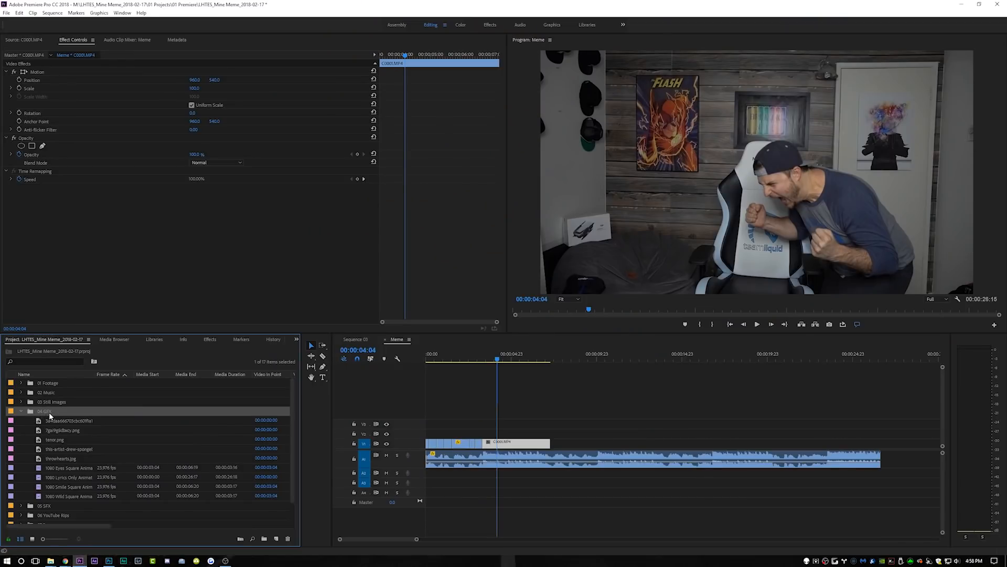
pyautogui.hotkey('ctrl', 'i')
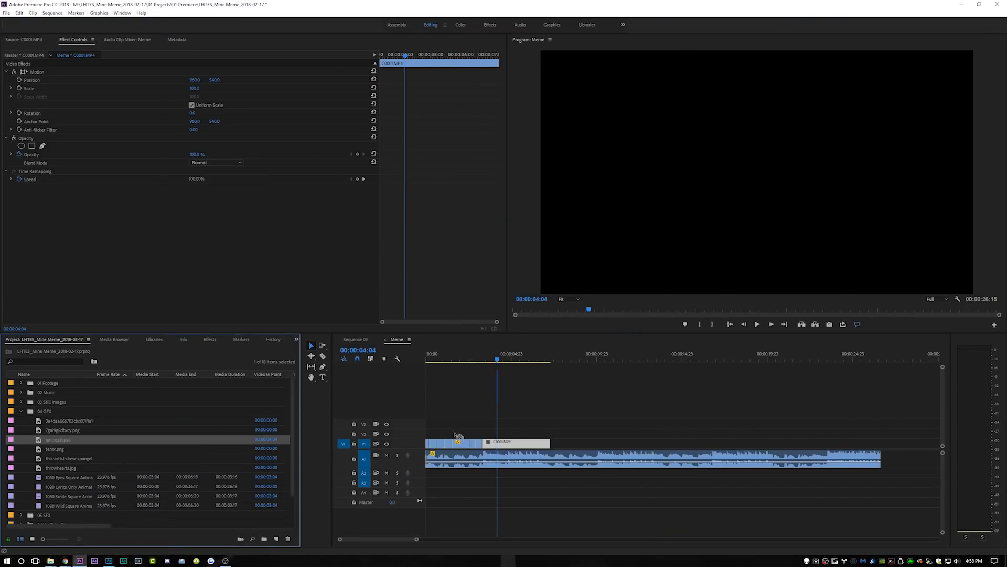
# Replace the last C0001.MP4 clip on V1 with the heart PSD, matching the clip's start and length.
pyautogui.moveTo(496, 441); pyautogui.dragTo(550, 433)
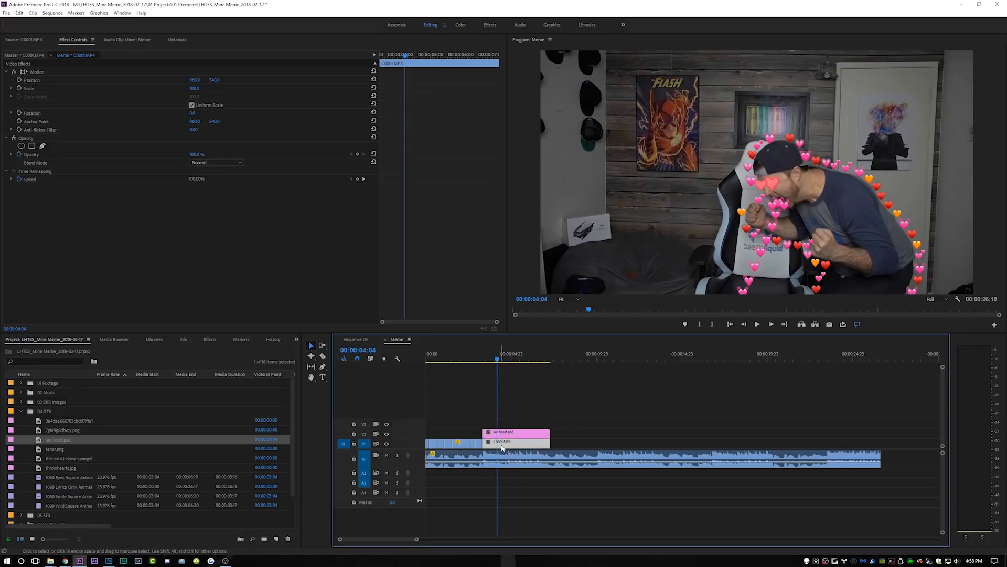
pyautogui.press('Delete')
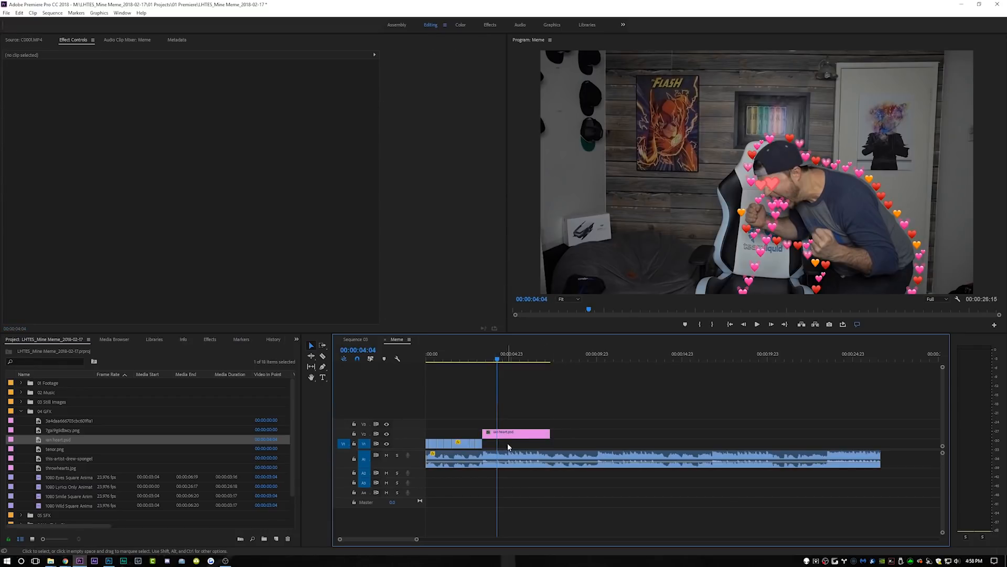
pyautogui.moveTo(510, 433); pyautogui.dragTo(512, 437)
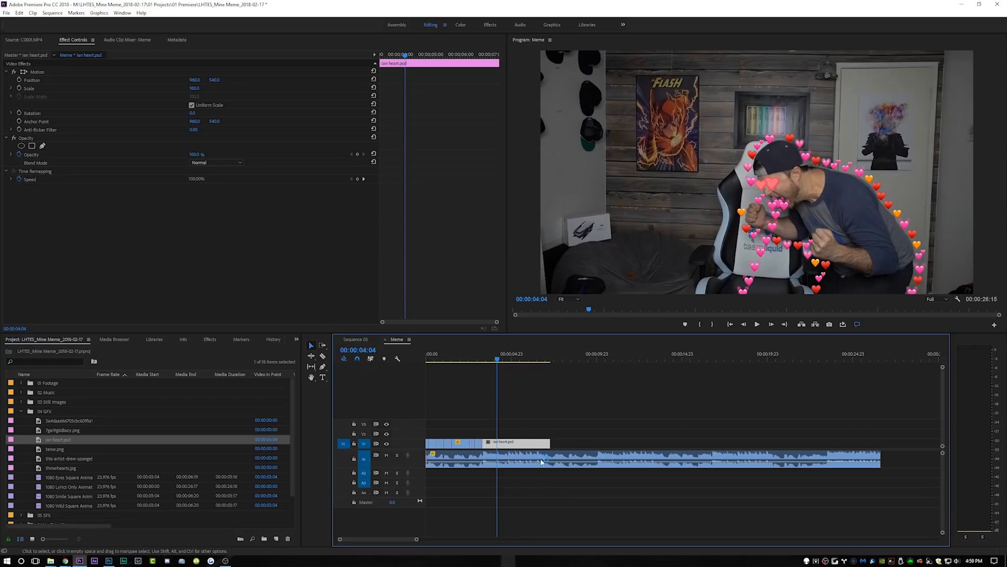
# Play into the heart PSD clip and trim its end to the music at 00:00:04:19.
pyautogui.click(475, 357)
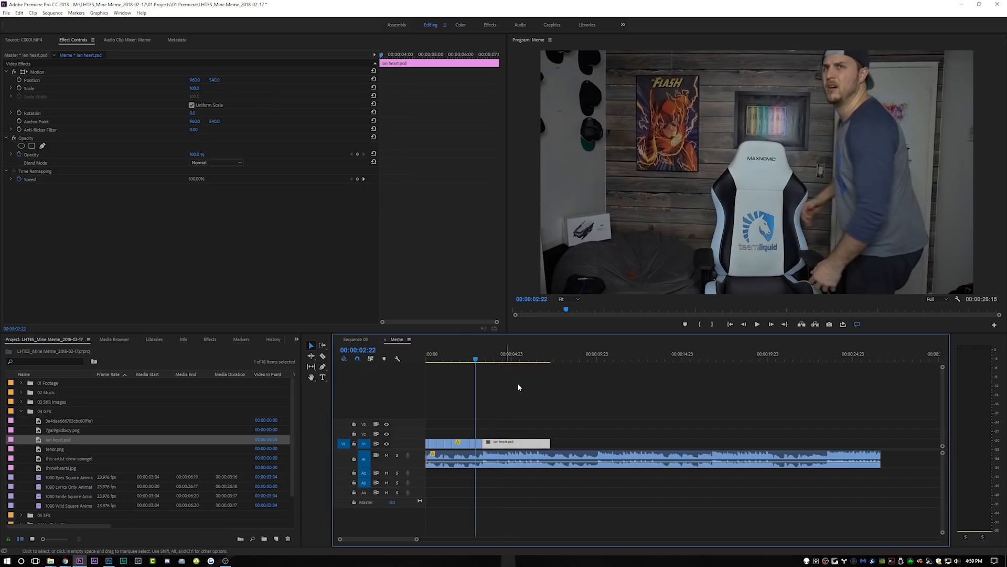
pyautogui.press('space')
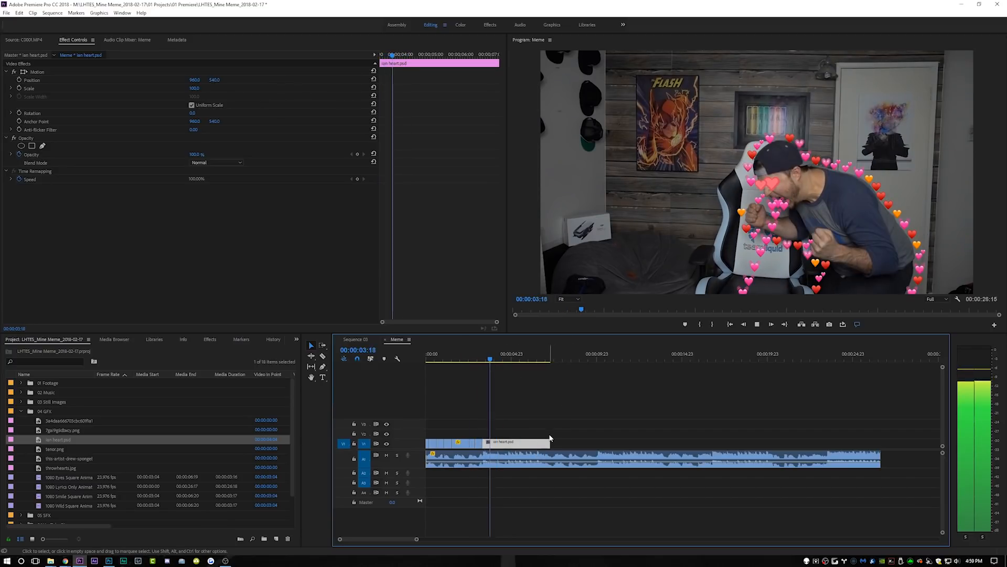
pyautogui.moveTo(552, 438); pyautogui.dragTo(508, 442)
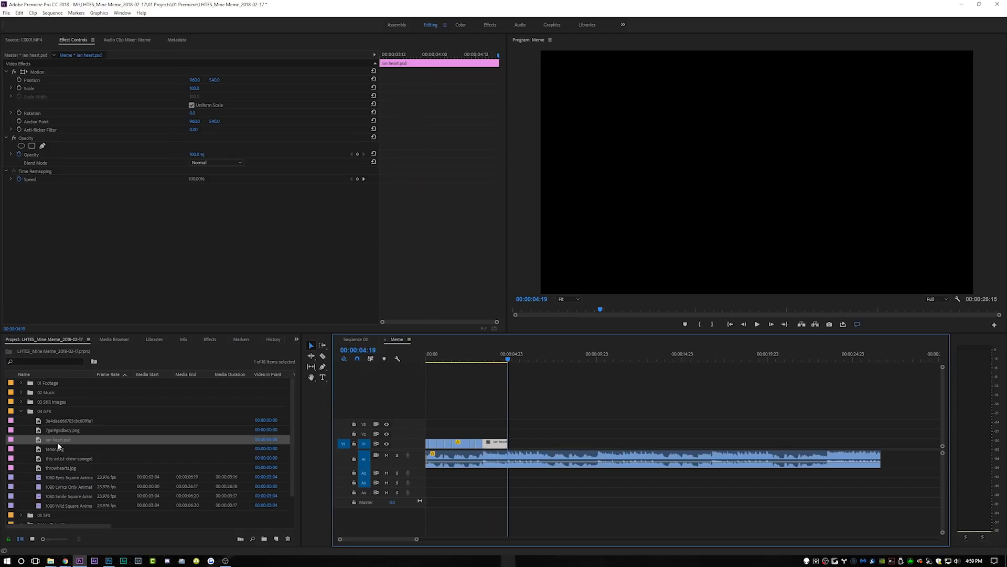
# Place the Mr. Krabs still and the grinning SpongeBob PNG after the heart PSD on V1, ending each on the beat.
pyautogui.scroll(-8, 640, 404)
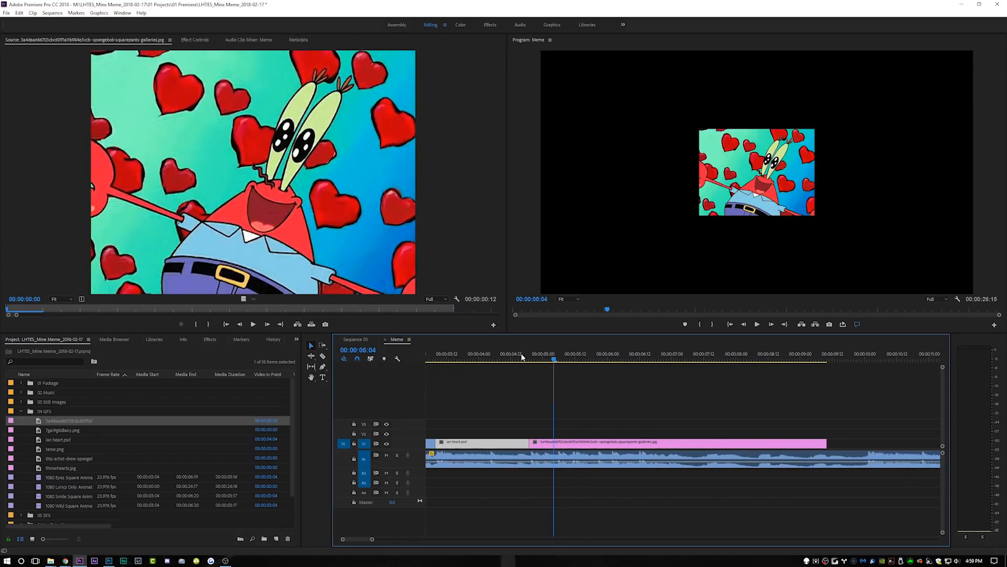
pyautogui.click(505, 355)
pyautogui.press('space')
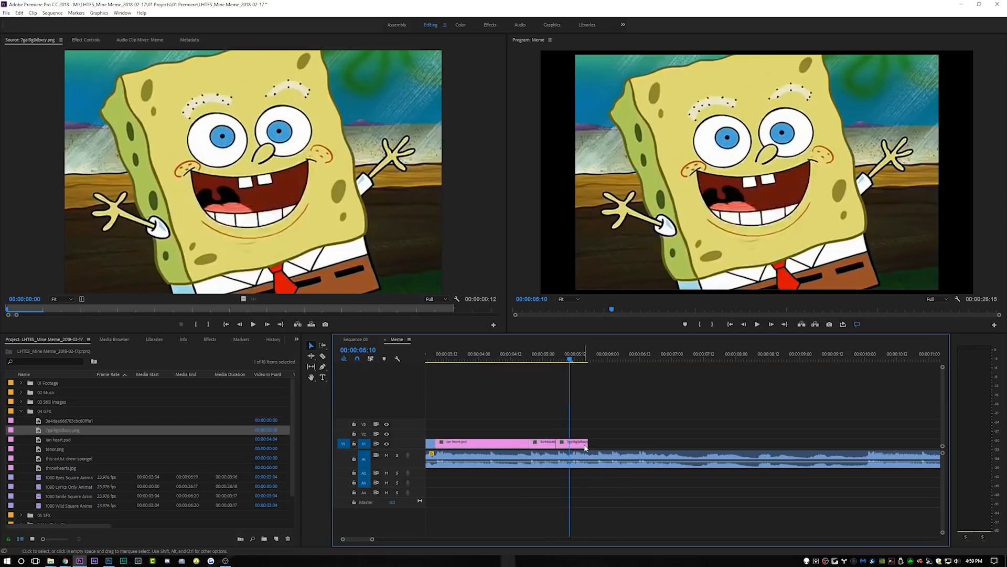
pyautogui.press('space')
pyautogui.press('space')
pyautogui.moveTo(587, 442); pyautogui.dragTo(599, 440)
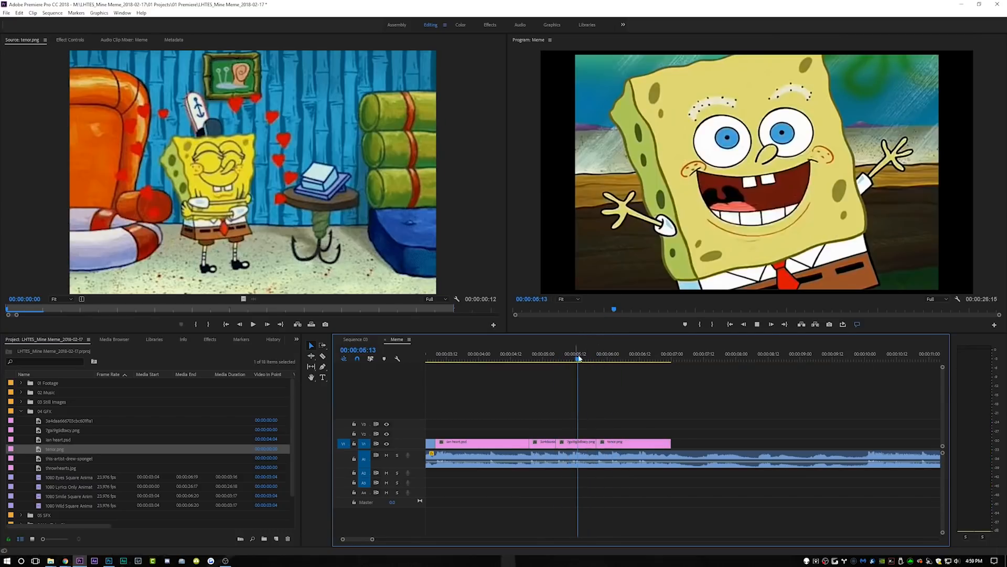
# Add tenor.png and the rainbow SpongeBob still on V1, ending them on the beats at 00:00:06:01 and 00:00:06:17.
pyautogui.press('space')
pyautogui.moveTo(69, 458); pyautogui.dragTo(650, 444)
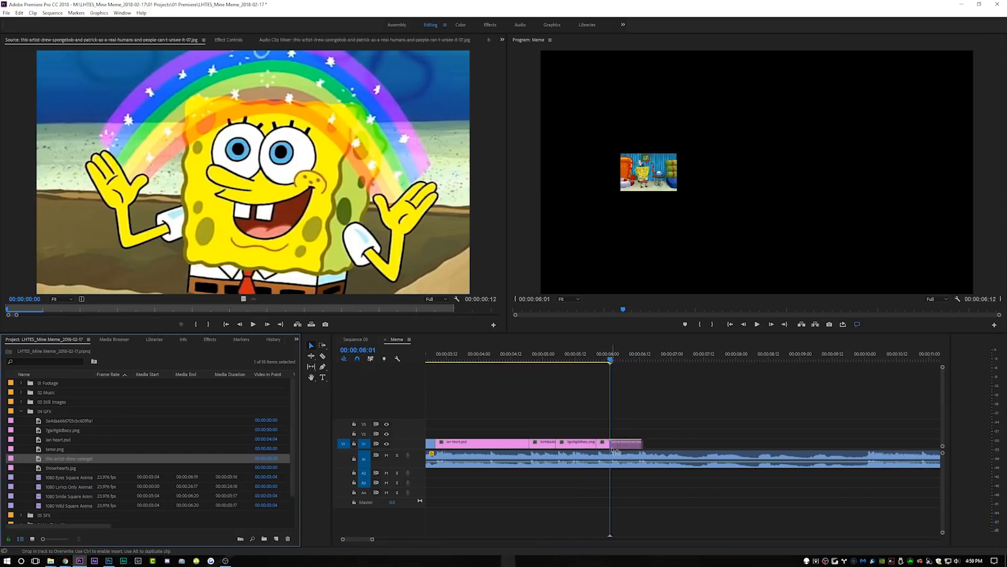
pyautogui.press('space')
pyautogui.press('space')
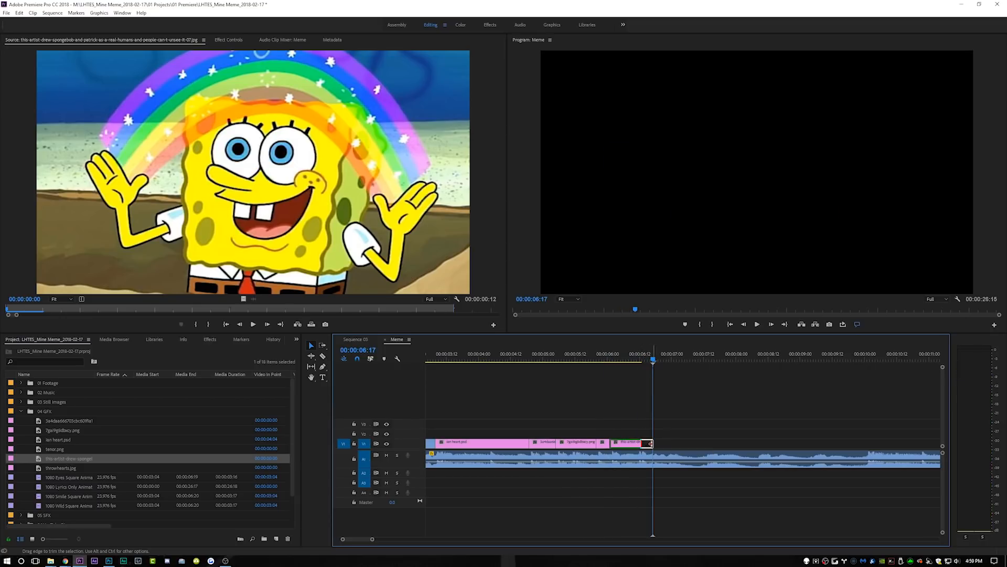
pyautogui.scroll(1, 623, 412)
# Scale the Mr. Krabs still on V1 up to about 378 so it fills the frame.
pyautogui.click(527, 356)
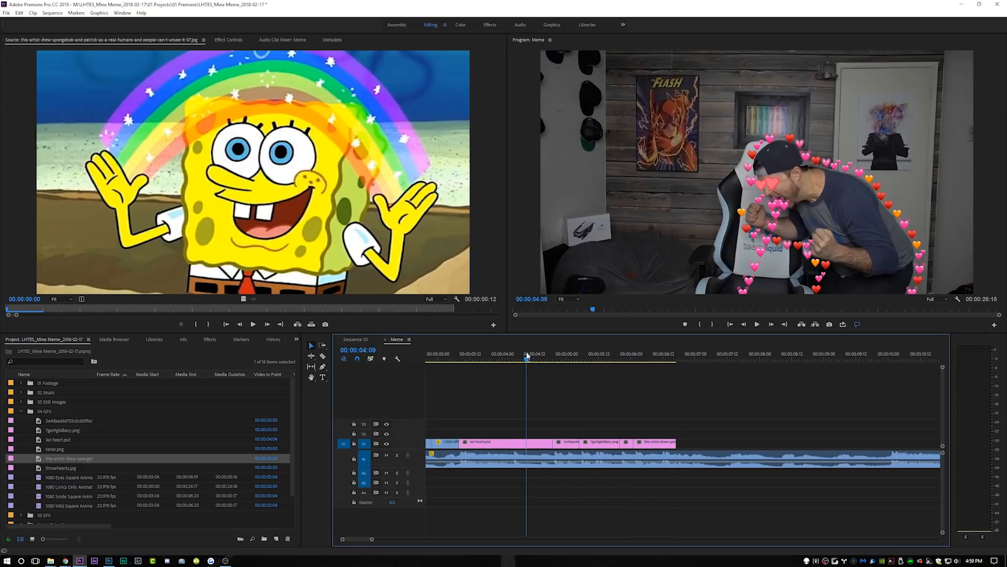
pyautogui.click(556, 356)
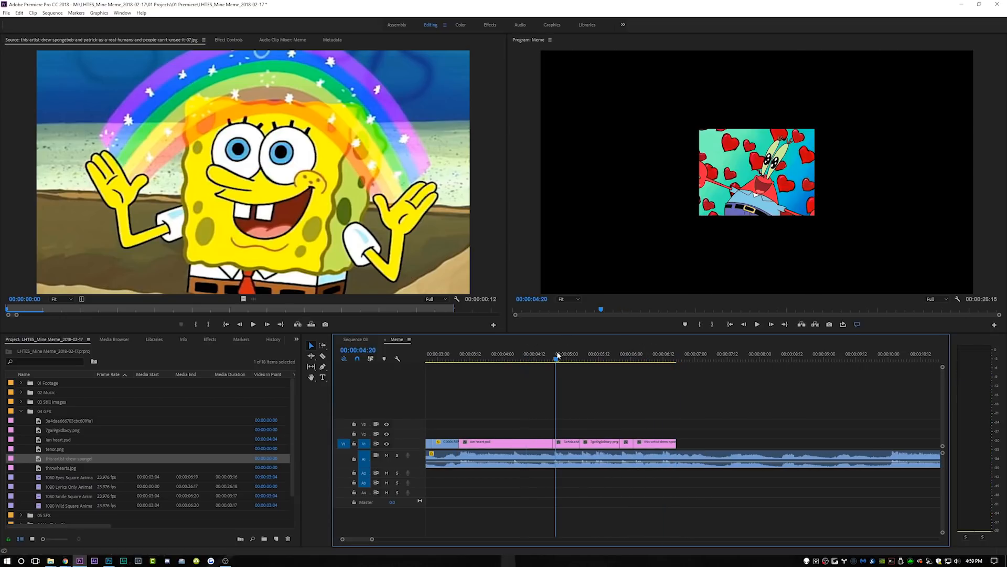
pyautogui.click(220, 41)
pyautogui.moveTo(196, 88); pyautogui.dragTo(234, 80)
pyautogui.click(588, 425)
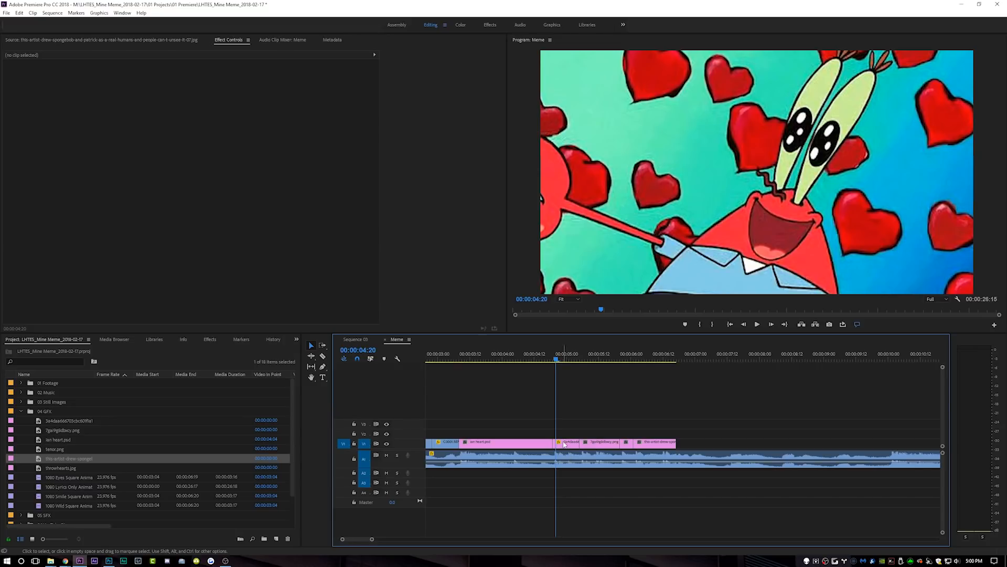
pyautogui.click(565, 443)
pyautogui.hotkey('shift', 'n')
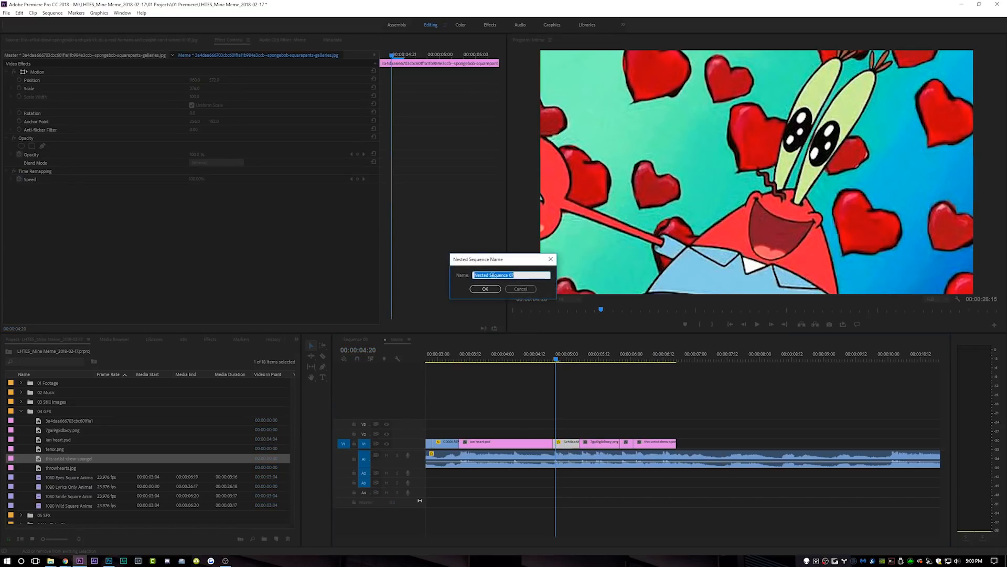
pyautogui.click(521, 289)
# Nest the Mr. Krabs still and the three stills after it as separate sequences, keeping the default names.
pyautogui.rightClick(575, 444)
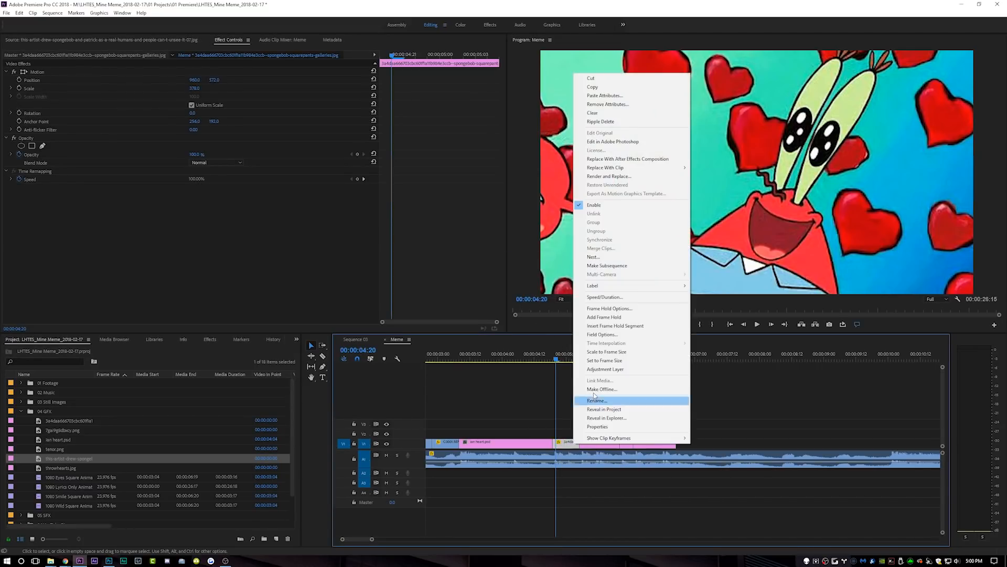
pyautogui.hotkey('shift', 'n')
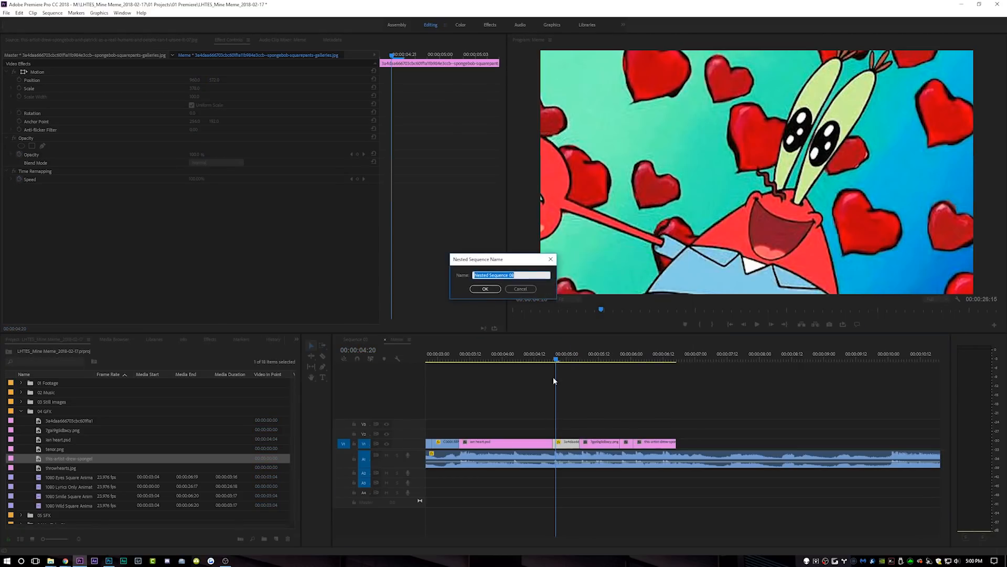
pyautogui.click(485, 290)
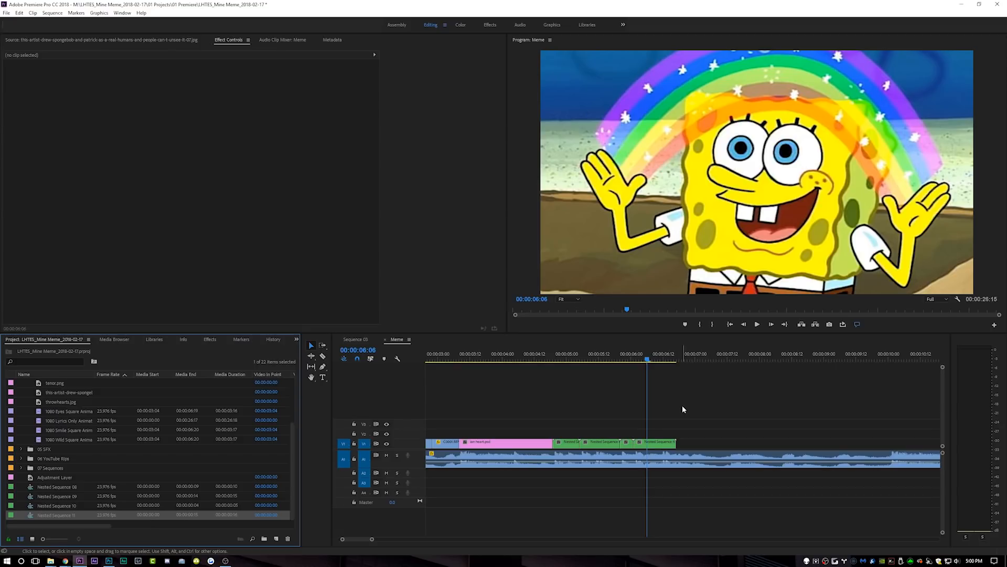
# Place the Adjustment Layer on V2, starting at the cut between the heart PSD and the Mr. Krabs nest.
pyautogui.click(210, 340)
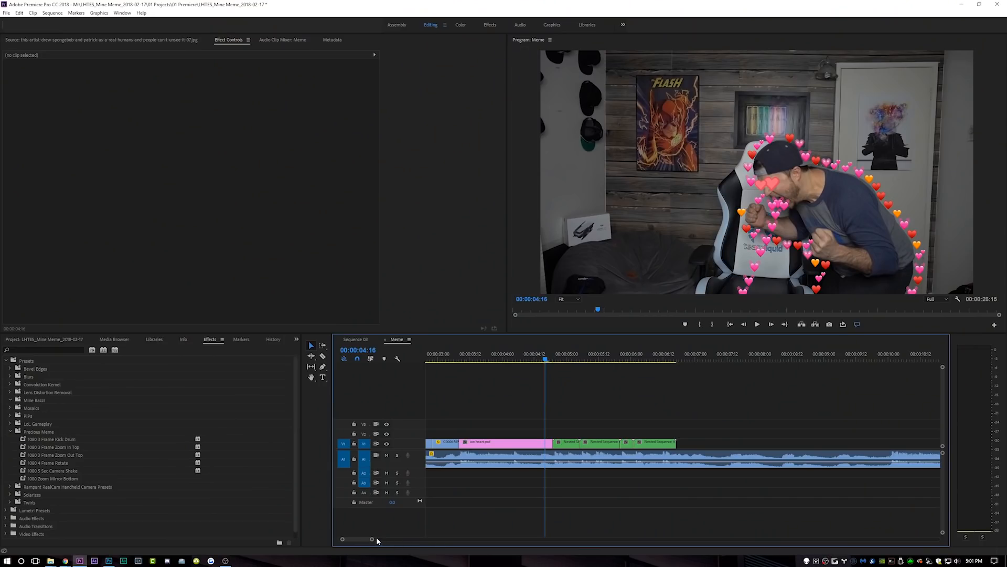
pyautogui.moveTo(373, 539); pyautogui.dragTo(366, 539)
pyautogui.scroll(-2, 617, 435)
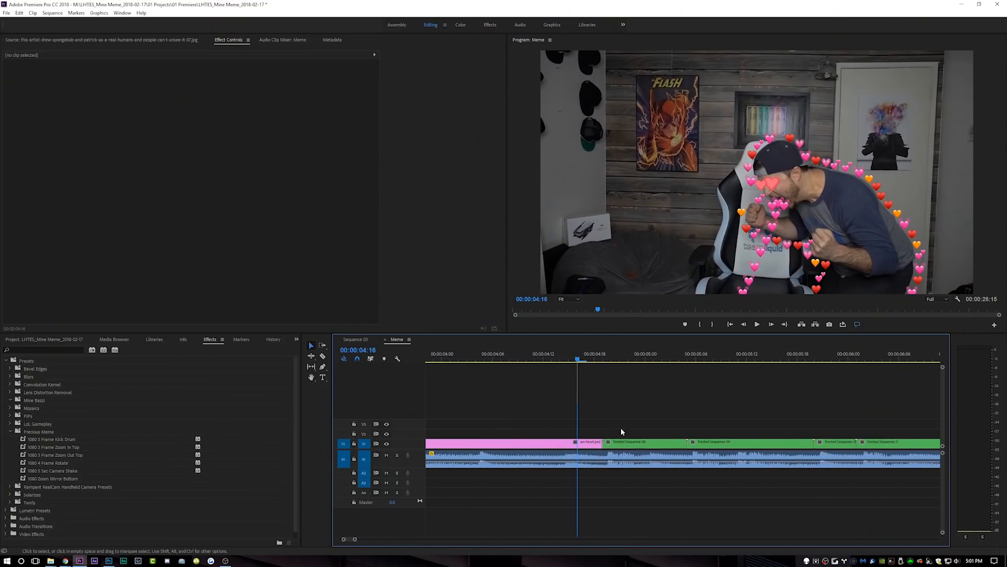
pyautogui.click(612, 354)
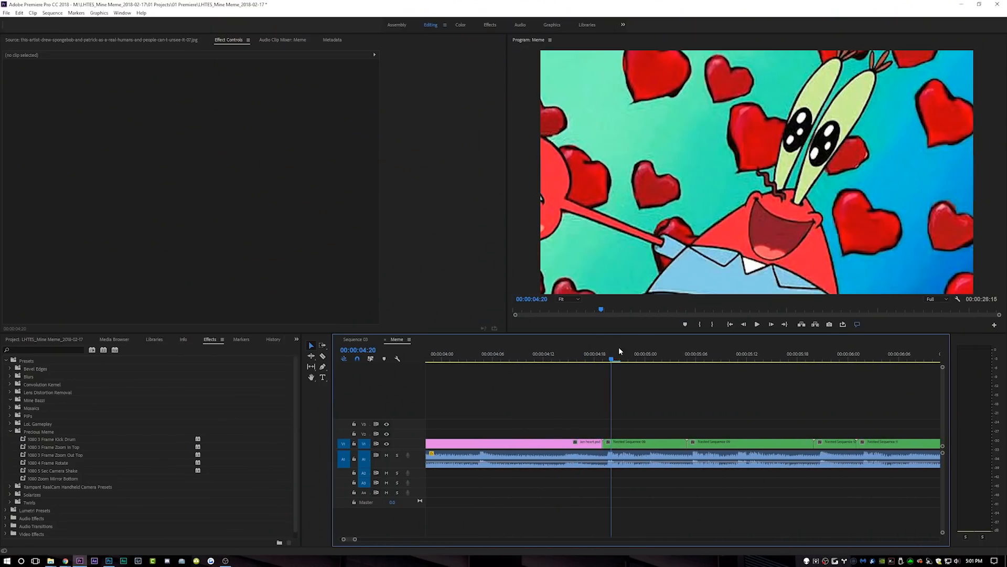
pyautogui.click(594, 357)
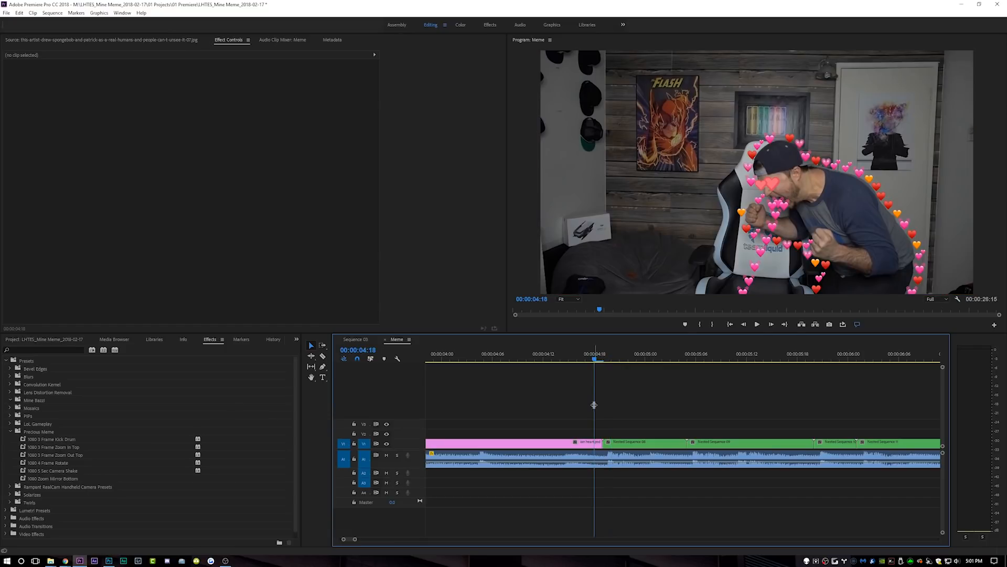
pyautogui.click(20, 340)
pyautogui.moveTo(55, 478); pyautogui.dragTo(609, 431)
# Trim the adjustment layer on V2 to three frames, ending at 00:00:04:22.
pyautogui.click(210, 340)
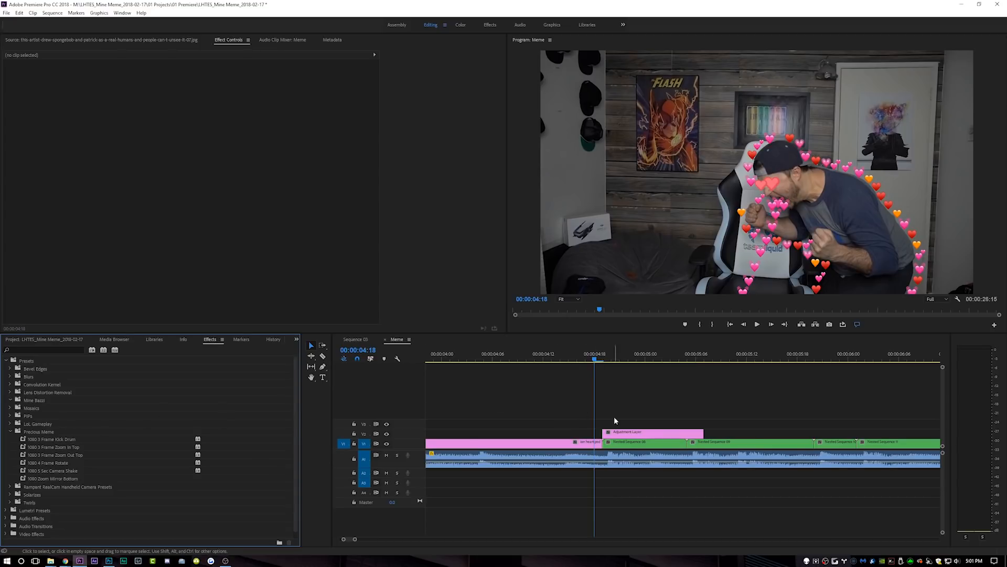
pyautogui.click(602, 358)
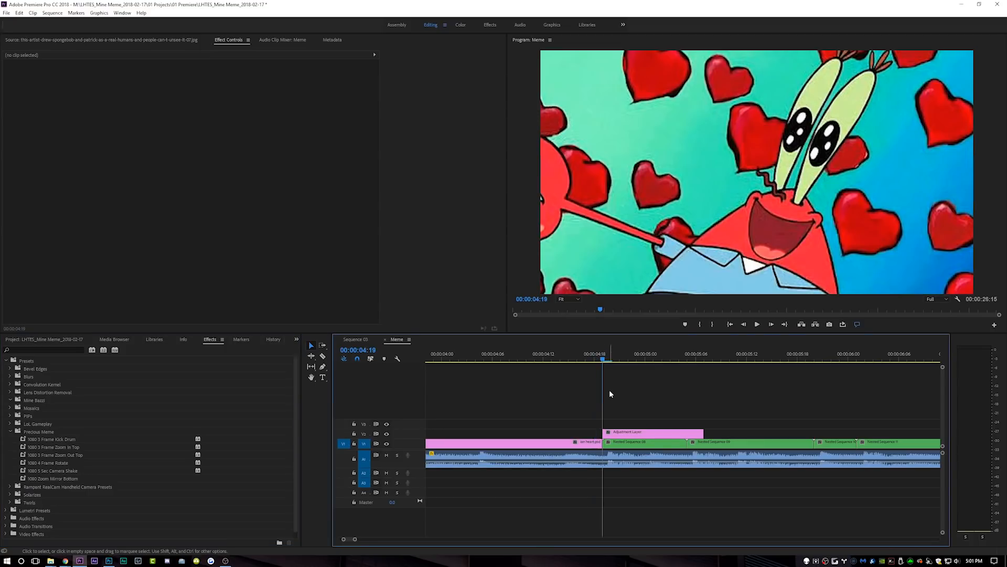
pyautogui.press('Right')
pyautogui.press('Right')
pyautogui.press('Right')
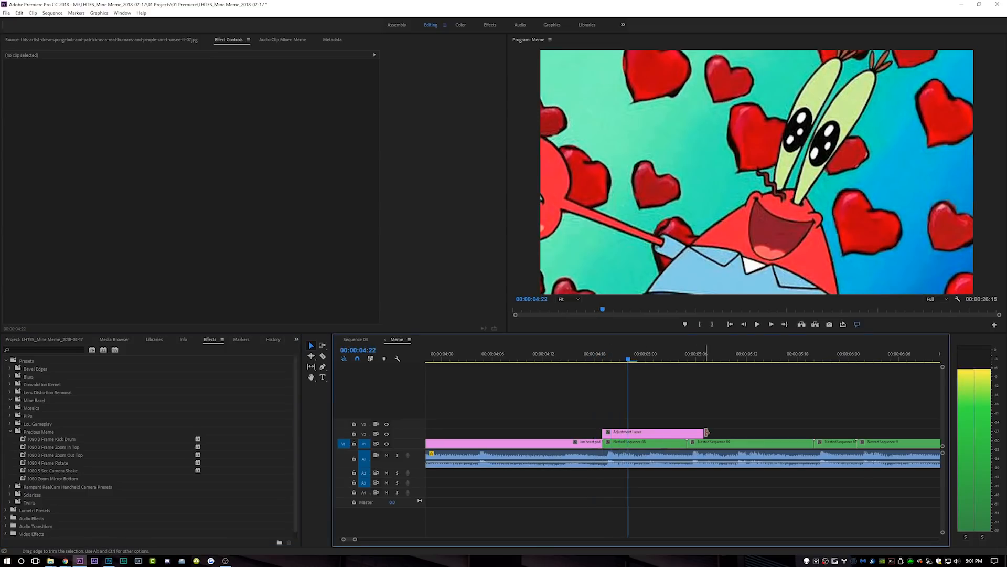
pyautogui.press('w')
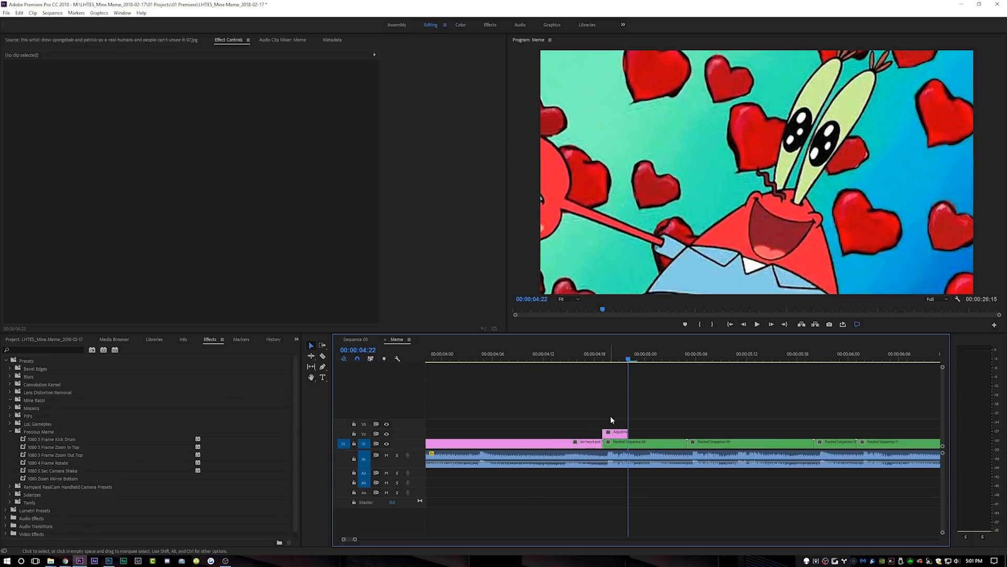
# Duplicate the adjustment layer onto V3 and extend the copy's start three frames before the cut, to 00:00:04:16.
pyautogui.click(617, 435)
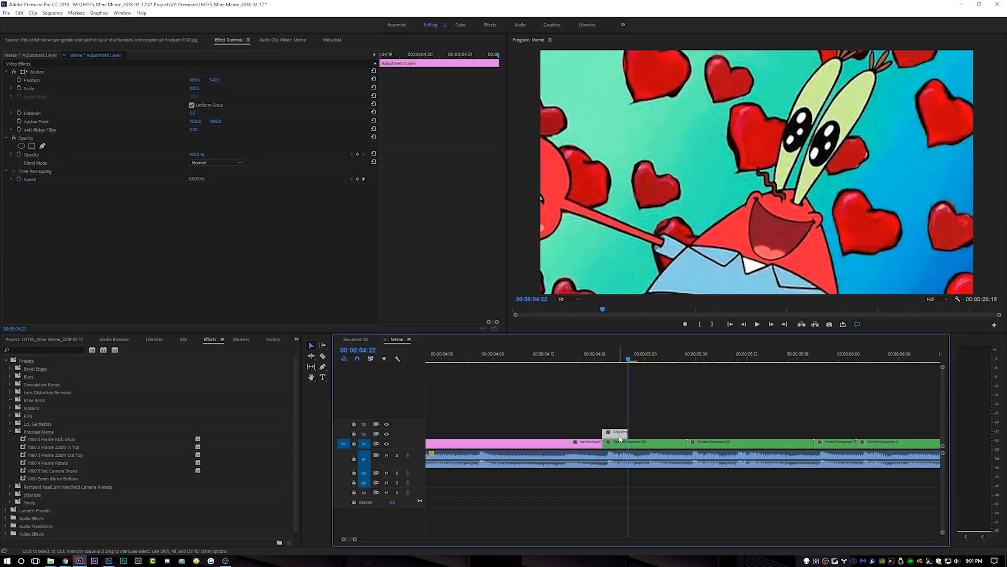
pyautogui.moveTo(618, 436); pyautogui.dragTo(617, 427)
pyautogui.click(603, 359)
pyautogui.press('Left')
pyautogui.press('Left')
pyautogui.press('Left')
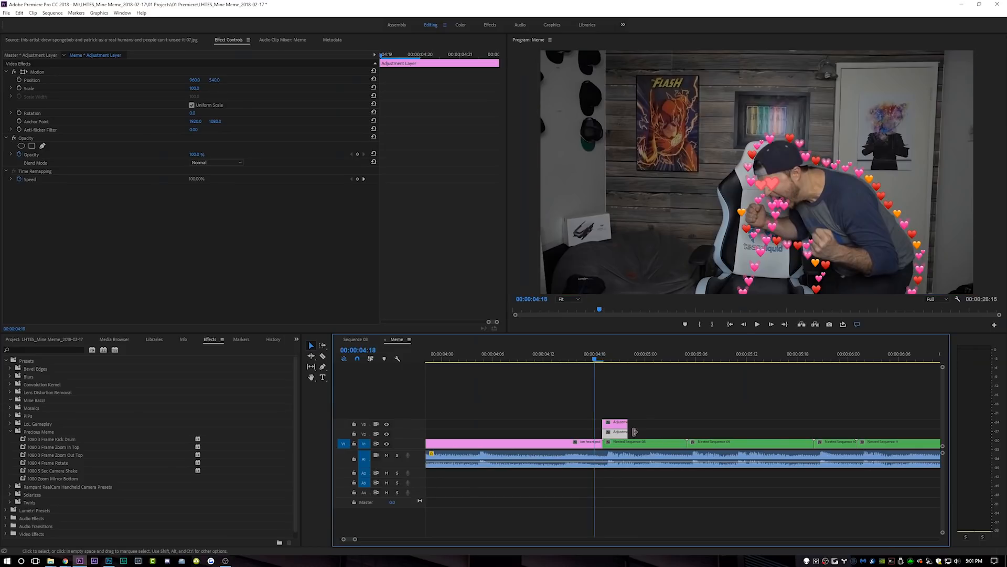
pyautogui.moveTo(594, 423); pyautogui.dragTo(578, 423)
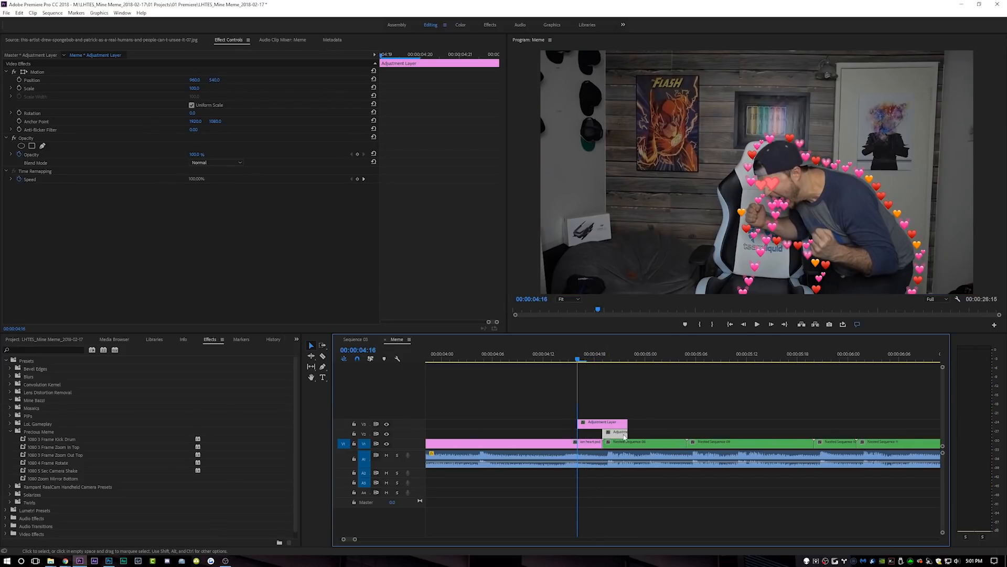
# Apply the 1080 Zoom Mirror Bottom preset to the adjustment layer on V2.
pyautogui.click(611, 359)
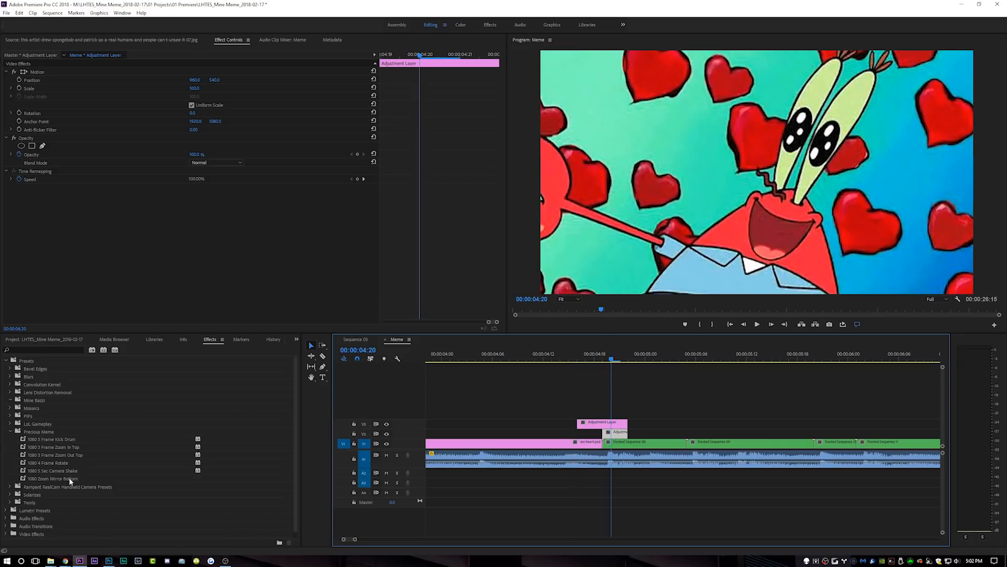
pyautogui.click(39, 478)
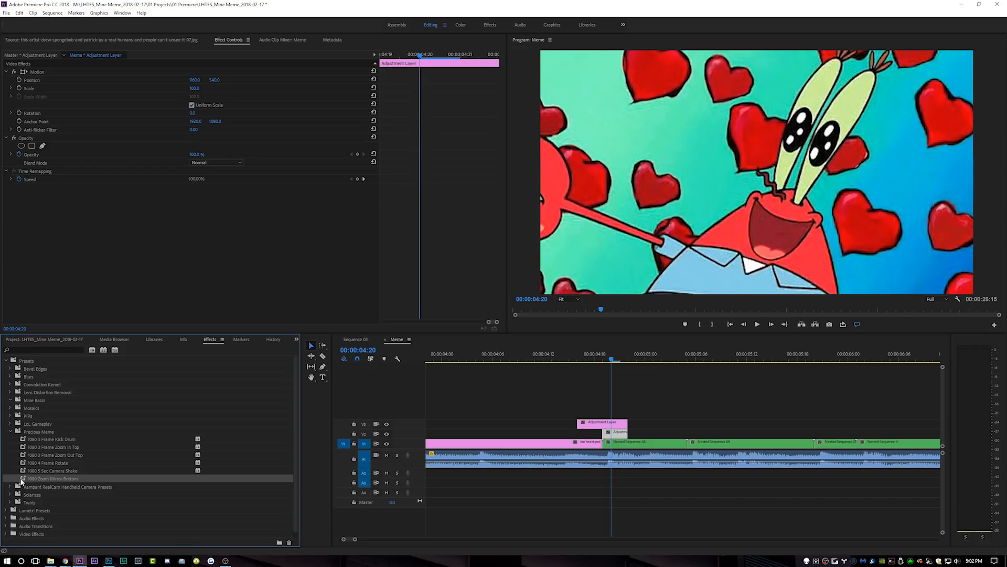
pyautogui.moveTo(70, 470); pyautogui.dragTo(619, 433)
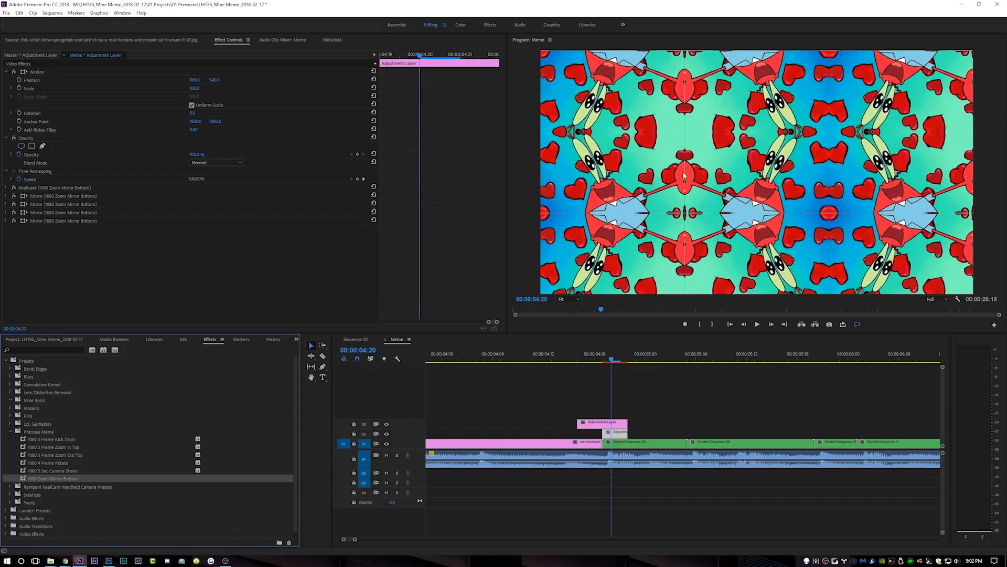
# Apply the 1080 3 Frame Zoom In Top preset to the adjustment layer on V3.
pyautogui.click(49, 446)
pyautogui.moveTo(38, 449); pyautogui.dragTo(481, 410)
pyautogui.moveTo(594, 414); pyautogui.dragTo(604, 423)
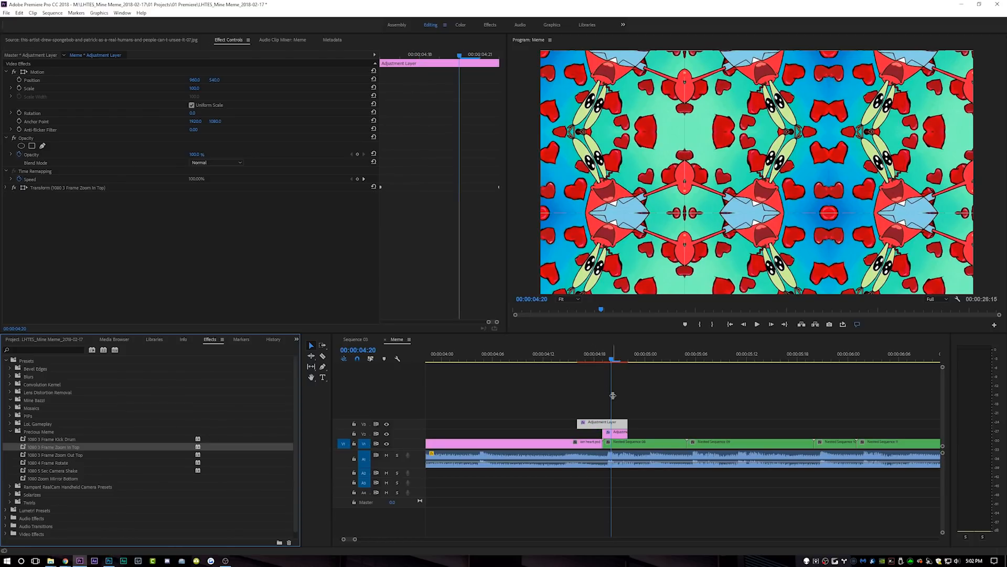
# Mark an in point at 00:00:04:13 and an out point at 00:00:05:02, and render the transition between them.
pyautogui.click(555, 358)
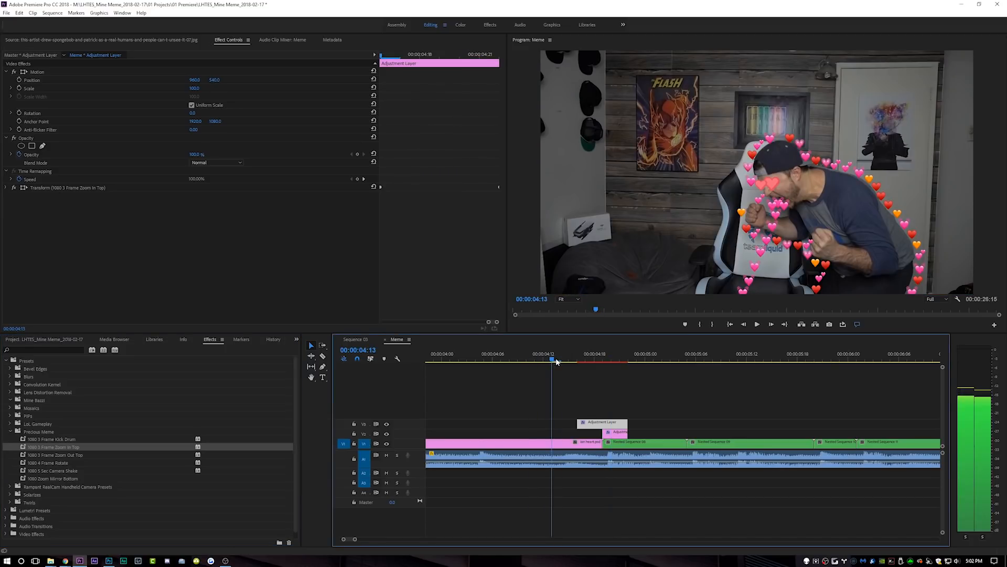
pyautogui.press('i')
pyautogui.click(663, 356)
pyautogui.press('o')
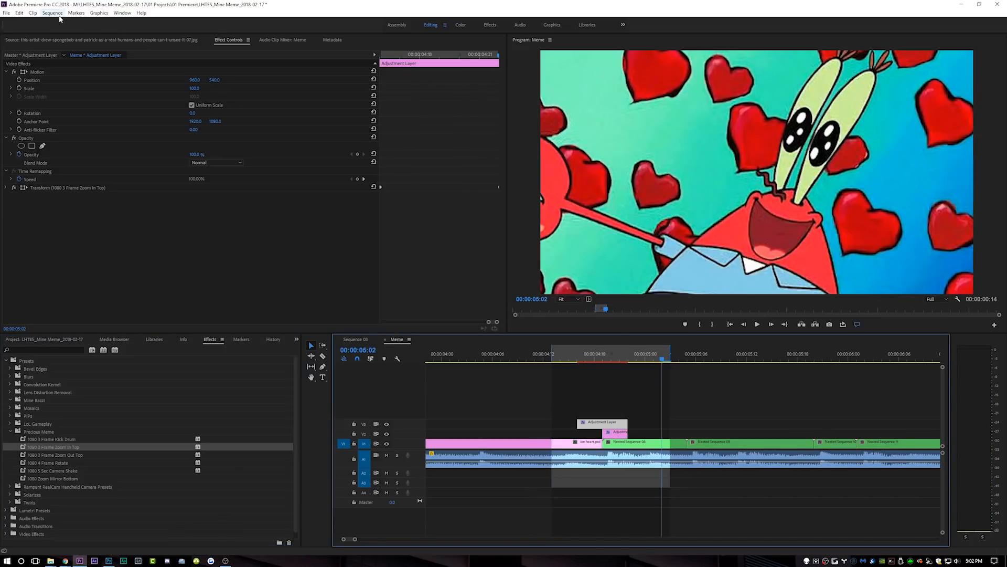
pyautogui.click(52, 13)
pyautogui.click(71, 44)
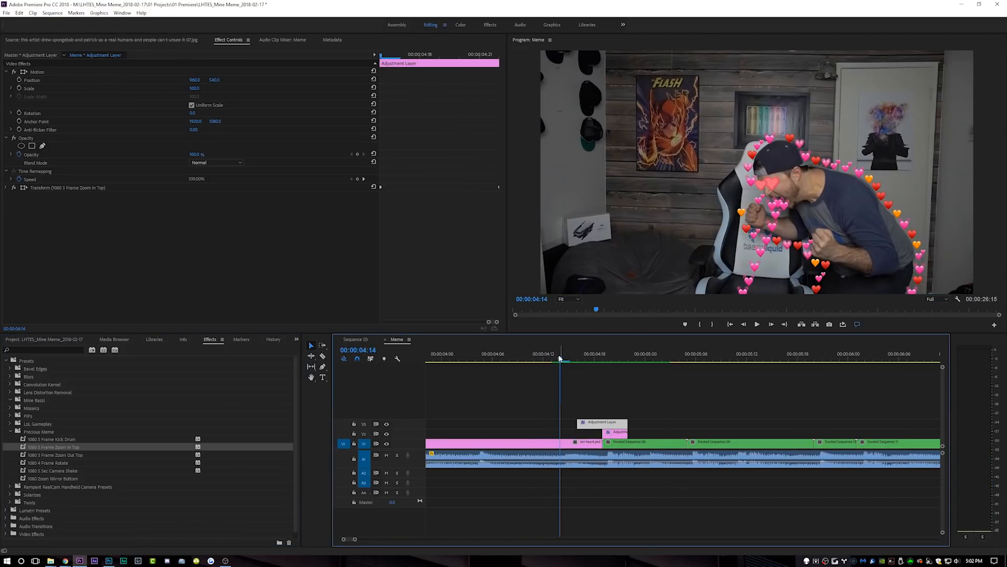
# Compare the frame at 00:00:04:19 with the V3 adjustment layer's zoom effect disabled and re-enabled.
pyautogui.moveTo(561, 357); pyautogui.dragTo(603, 357)
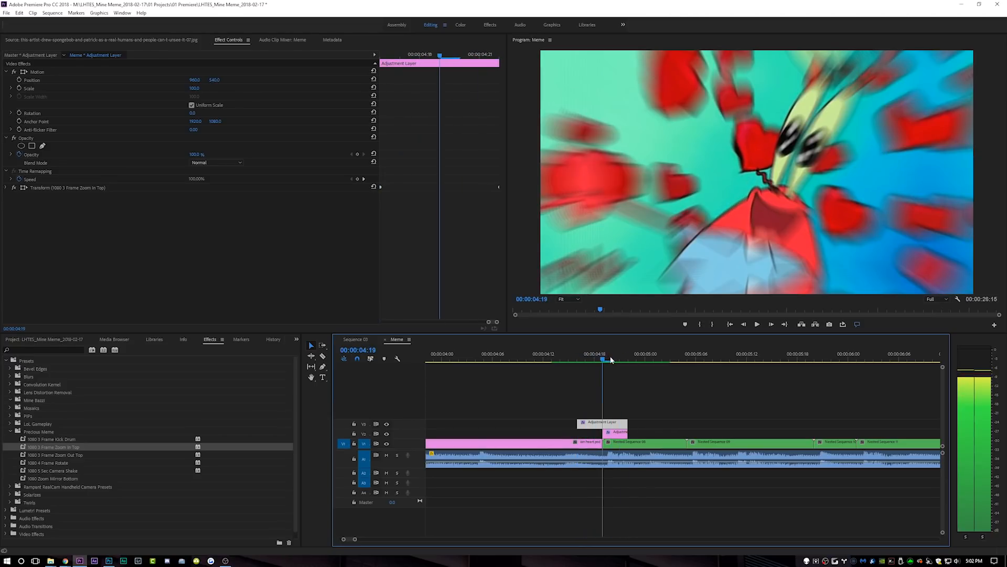
pyautogui.click(618, 426)
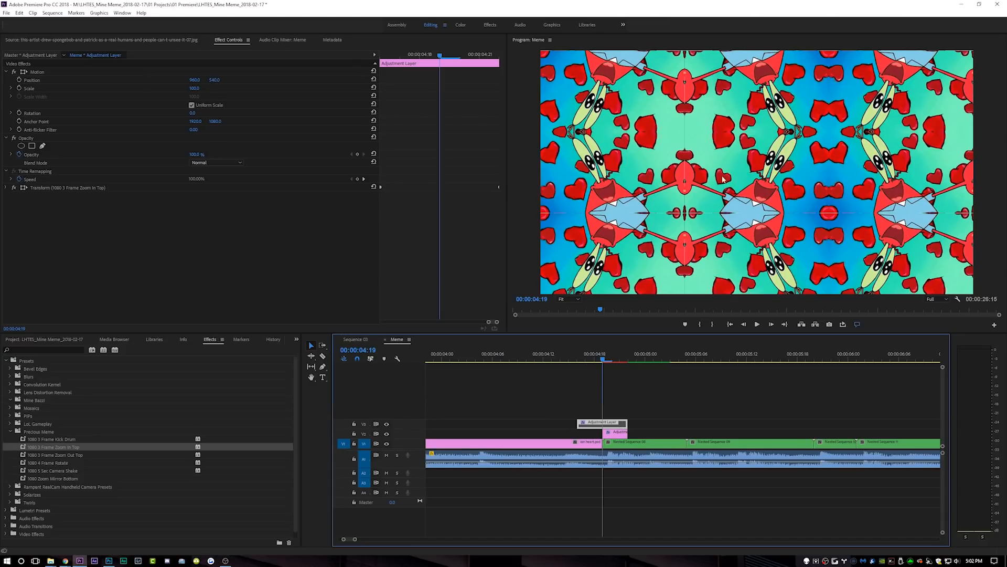
pyautogui.hotkey('shift', 'e')
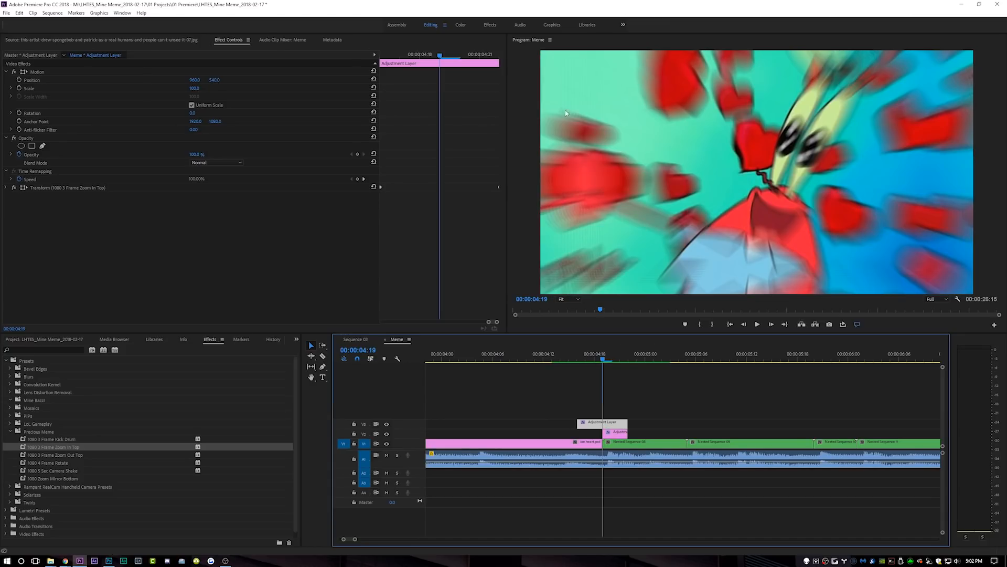
pyautogui.hotkey('shift', 'e')
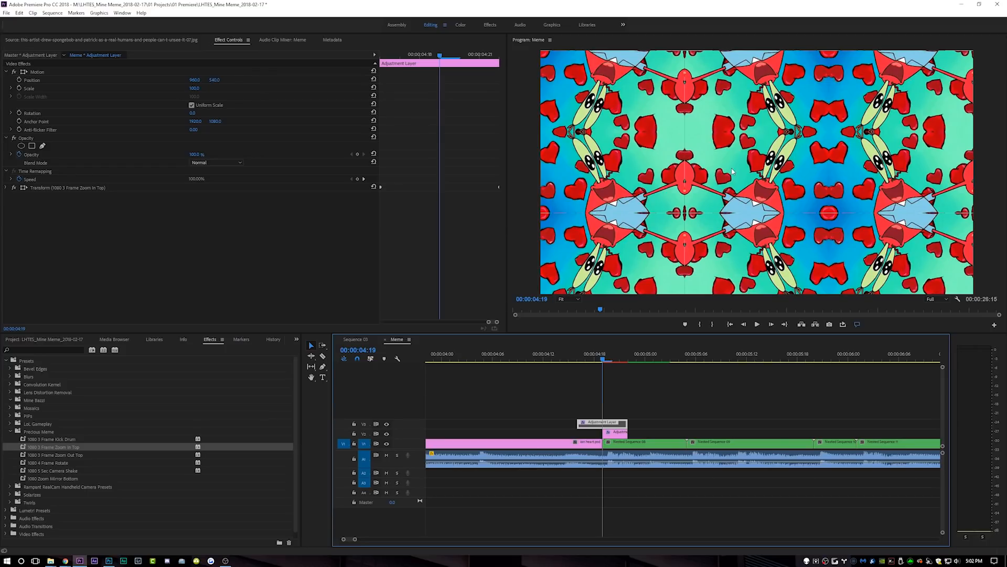
pyautogui.hotkey('shift', 'e')
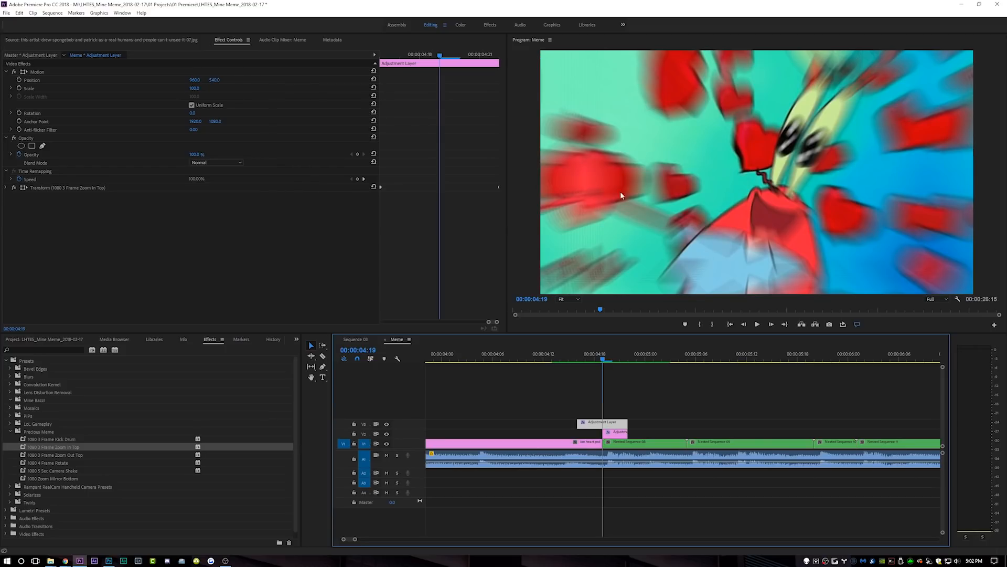
# Play back the zoom transition starting a few frames before the cut.
pyautogui.click(561, 358)
pyautogui.click(539, 356)
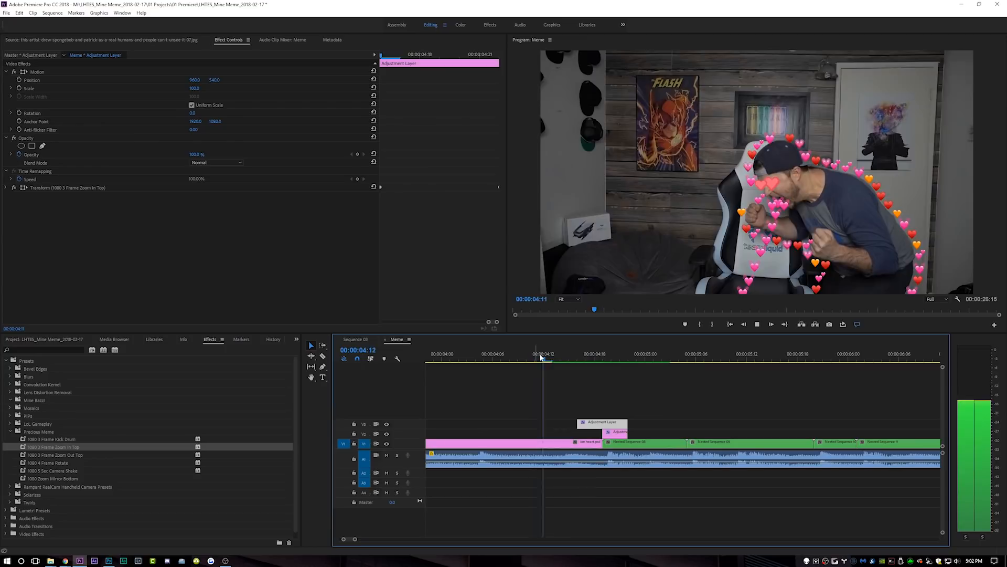
pyautogui.click(553, 358)
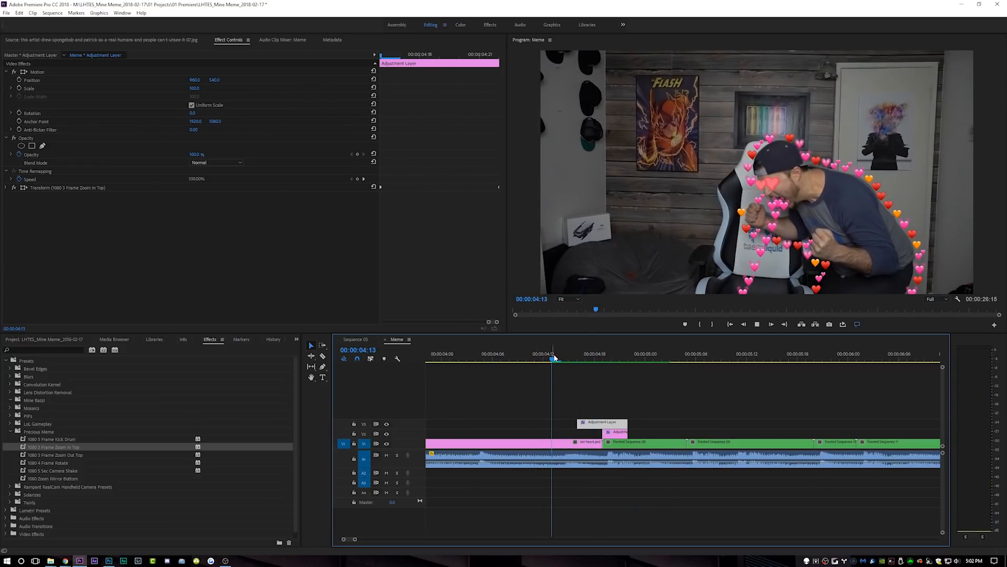
pyautogui.press('space')
pyautogui.press('space')
# Replace the V3 layer's Zoom In Top effect with the 1080 3 Frame Zoom Out Top preset and move the V2 mirror layer to 00:00:04:16.
pyautogui.click(587, 358)
pyautogui.click(602, 424)
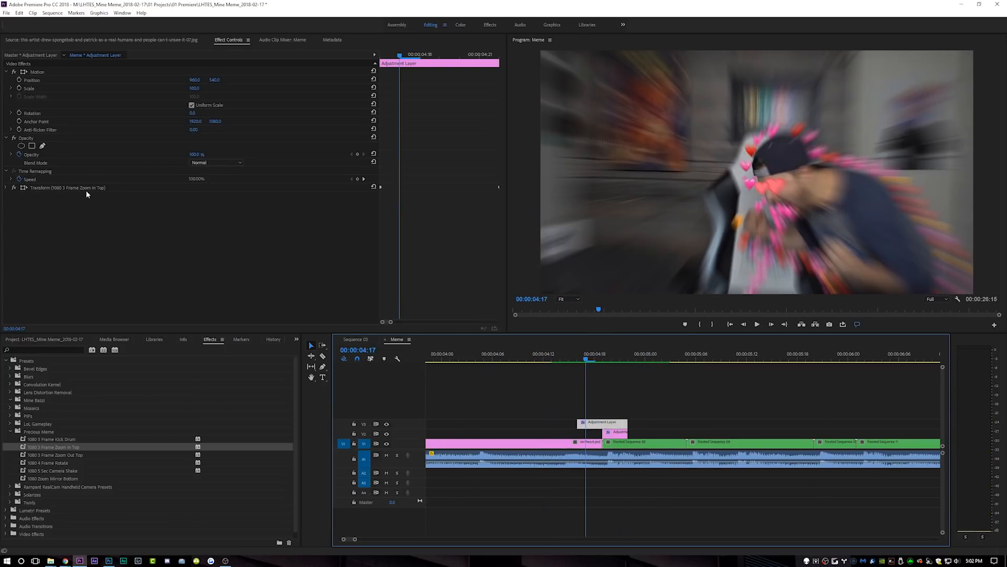
pyautogui.click(43, 189)
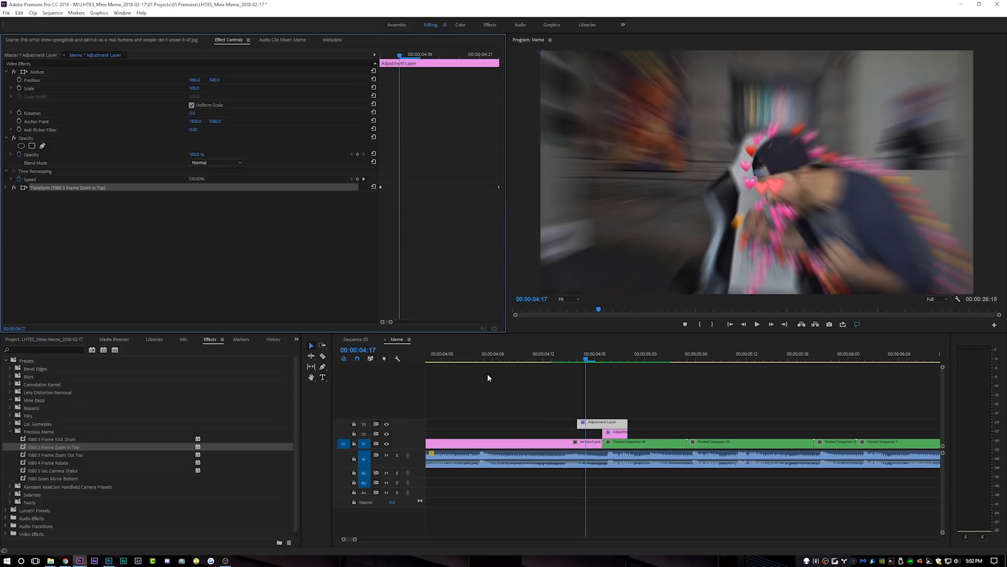
pyautogui.press('Delete')
pyautogui.moveTo(620, 432); pyautogui.dragTo(595, 433)
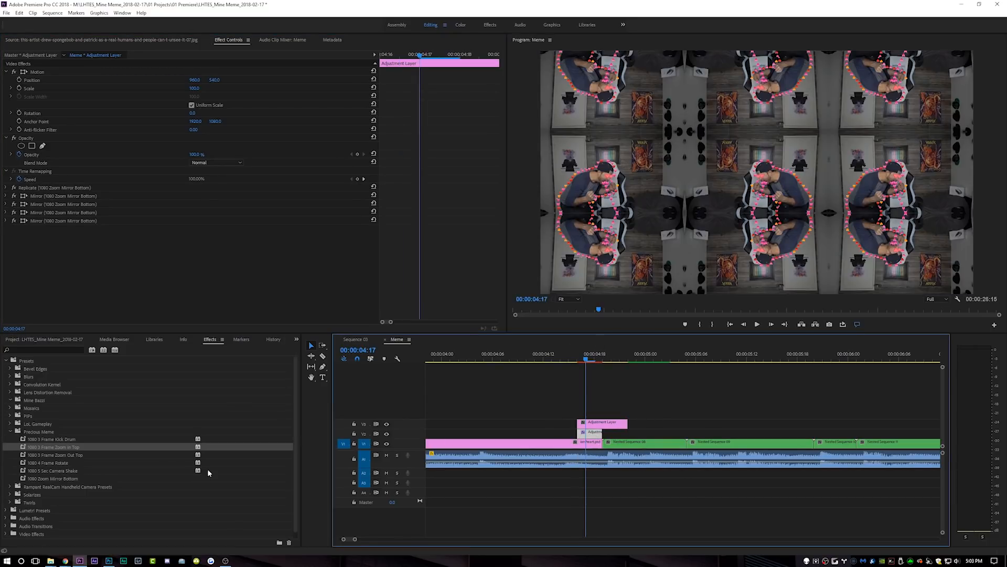
pyautogui.moveTo(61, 456); pyautogui.dragTo(595, 428)
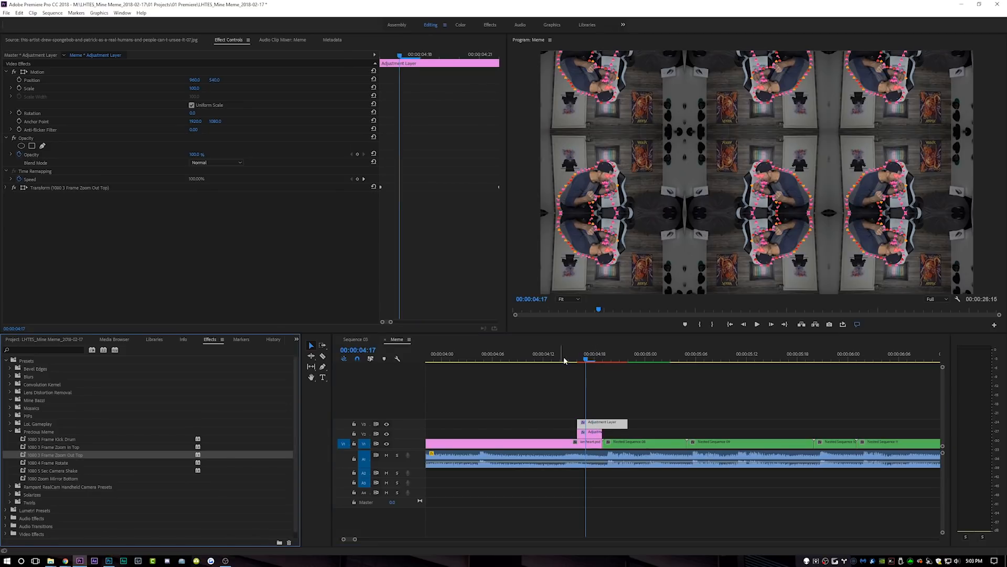
# Mark an in point at 00:00:04:12 and an out point at 00:00:05:01, and render the zoom-out transition.
pyautogui.click(545, 358)
pyautogui.press('i')
pyautogui.click(653, 361)
pyautogui.press('o')
pyautogui.press('Return')
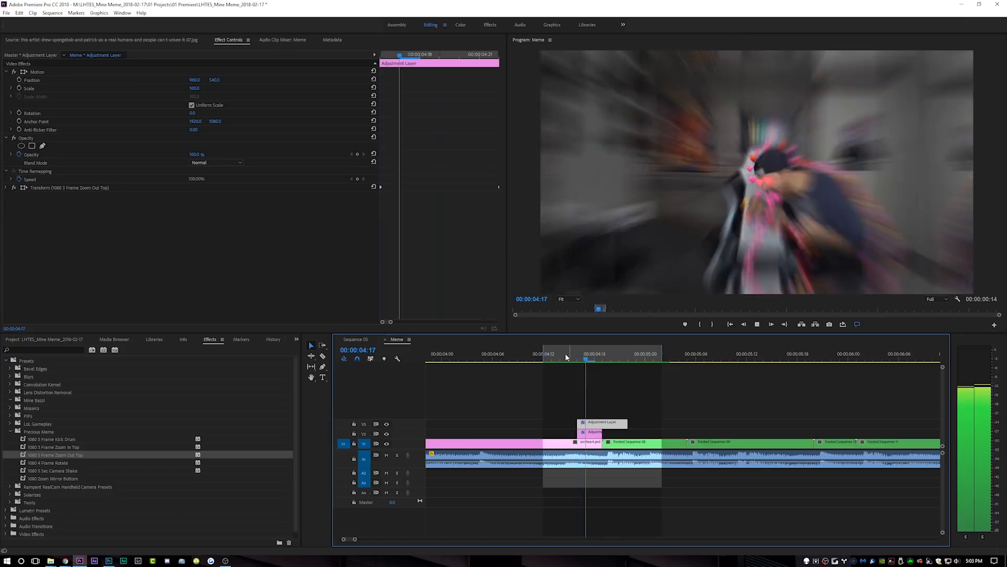
# Play back the rendered zoom-out transition and clear the in and out points.
pyautogui.click(558, 355)
pyautogui.press('space')
pyautogui.press('space')
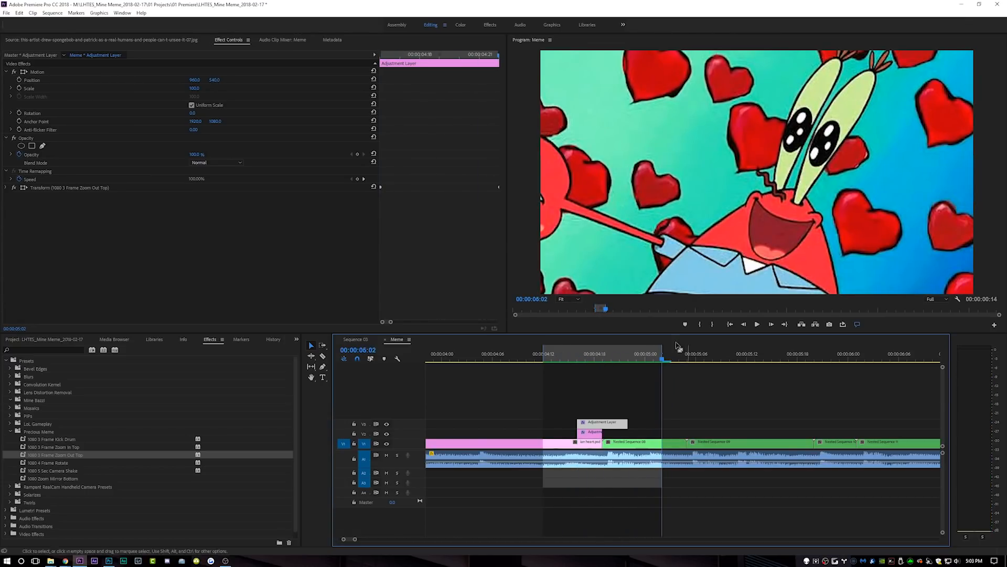
pyautogui.rightClick(637, 354)
pyautogui.click(677, 432)
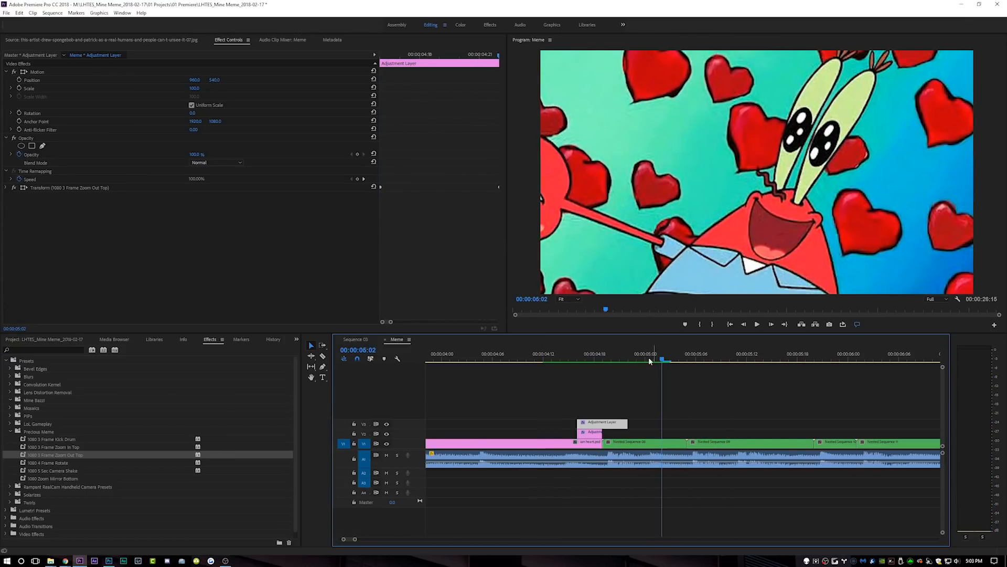
# Place a new adjustment layer on V2 at 00:00:05:01 and cut it to three frames, ending at 00:00:05:04.
pyautogui.click(54, 340)
pyautogui.moveTo(50, 480); pyautogui.dragTo(663, 431)
pyautogui.click(656, 354)
pyautogui.press('Right')
pyautogui.press('Right')
pyautogui.press('Right')
pyautogui.press('c')
pyautogui.click(679, 433)
pyautogui.press('v')
pyautogui.click(682, 434)
pyautogui.press('Delete')
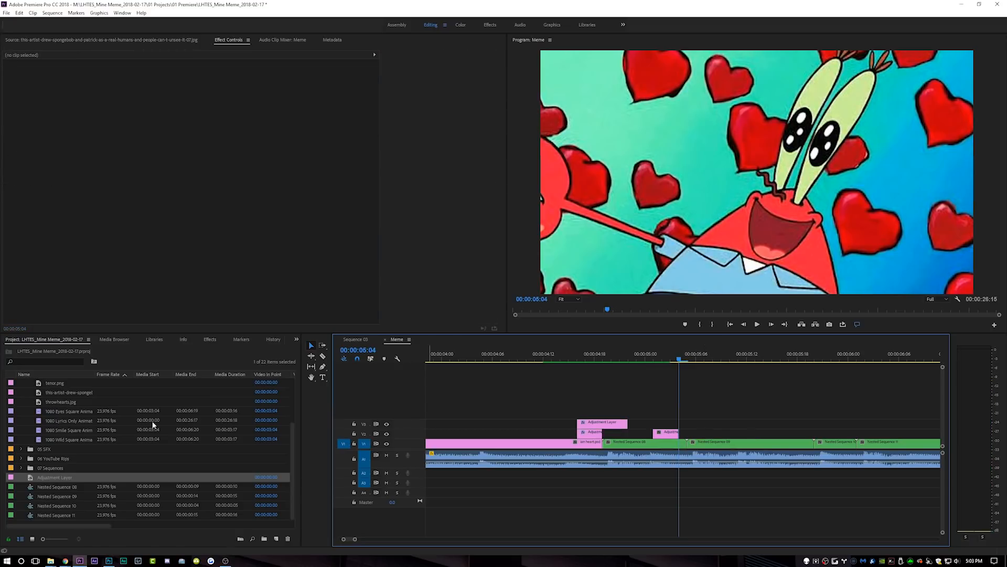
# Apply the 1080 3 Frame Kick Drum preset to the three-frame layer and move its start to 00:00:05:04, one frame before the cut.
pyautogui.click(210, 339)
pyautogui.moveTo(56, 439); pyautogui.dragTo(666, 433)
pyautogui.click(629, 355)
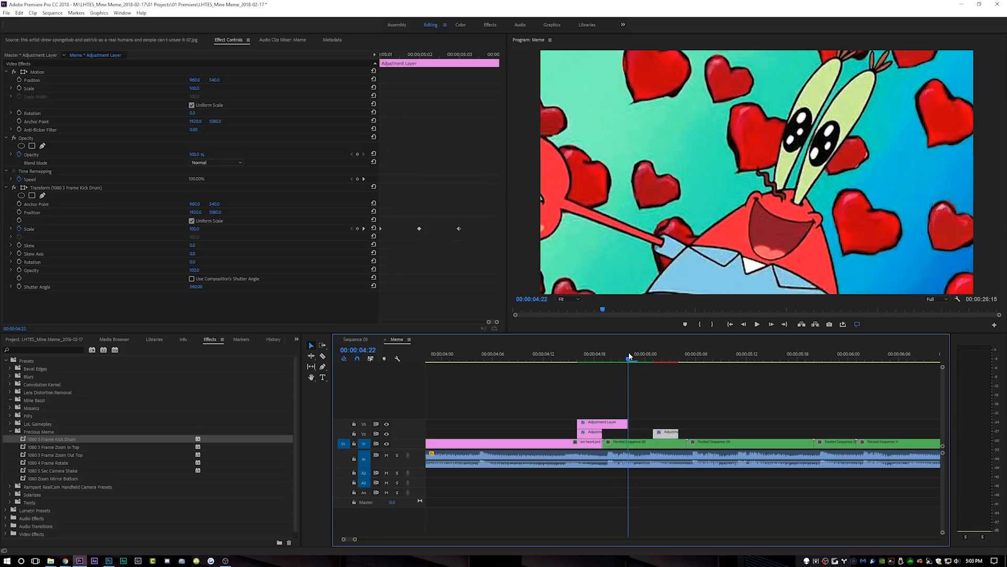
pyautogui.moveTo(630, 353); pyautogui.dragTo(646, 350)
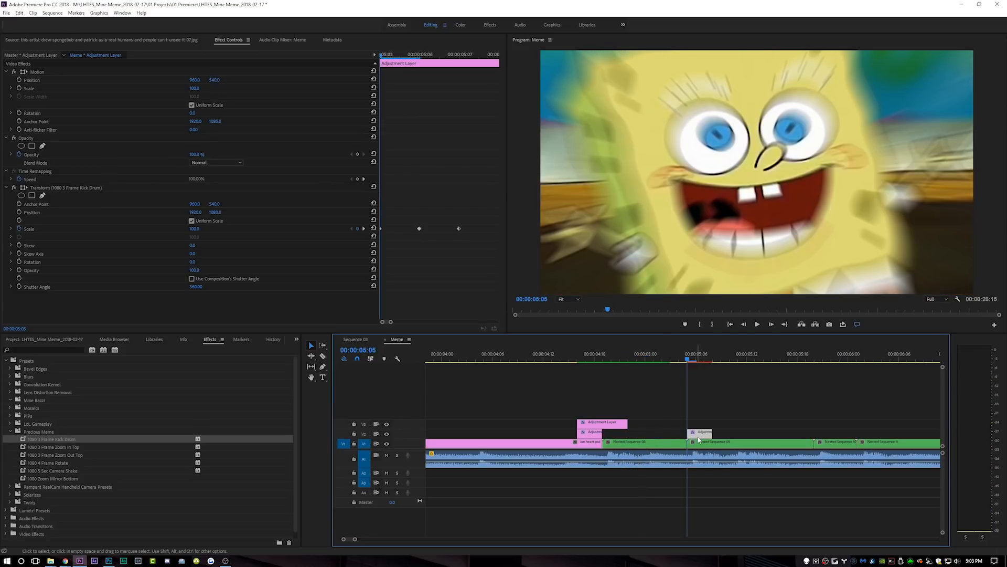
pyautogui.press('Left')
pyautogui.moveTo(698, 435); pyautogui.dragTo(691, 435)
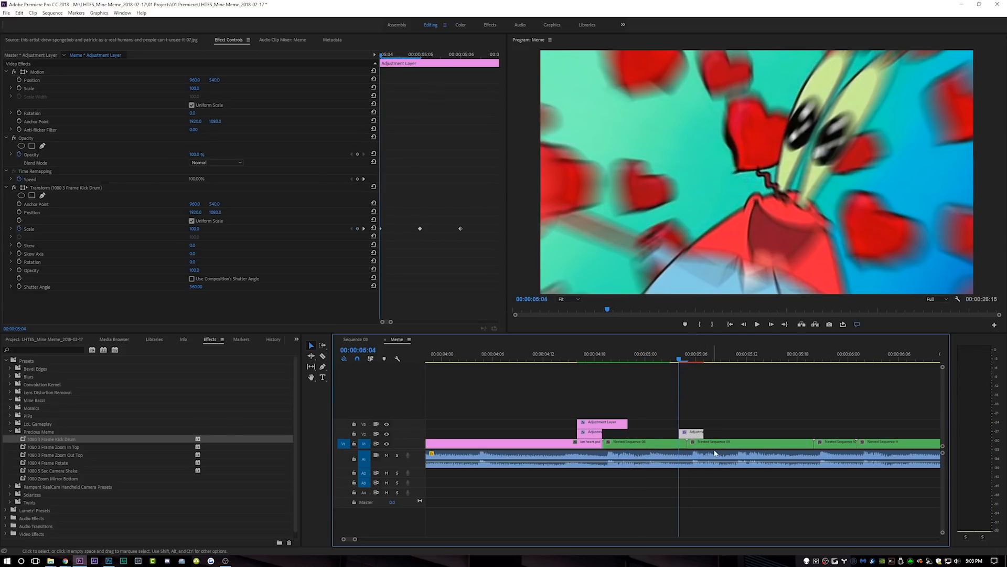
# Duplicate the kick drum adjustment layer along V2 so the copy starts at 00:00:05:10, one frame before the beat.
pyautogui.press('Right')
pyautogui.press('Right')
pyautogui.press('Right')
pyautogui.press('Right')
pyautogui.press('Right')
pyautogui.press('Right')
pyautogui.press('Right')
pyautogui.moveTo(693, 435); pyautogui.dragTo(743, 433)
pyautogui.click(744, 434)
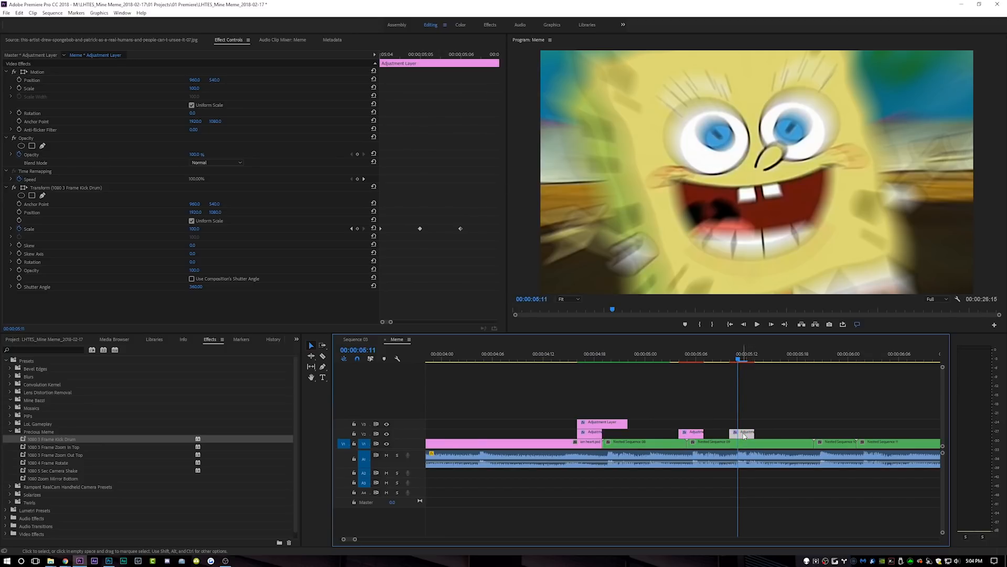
# Step frame by frame through the copied layer's Scale keyframes to check their timing against the music's beat.
pyautogui.click(404, 56)
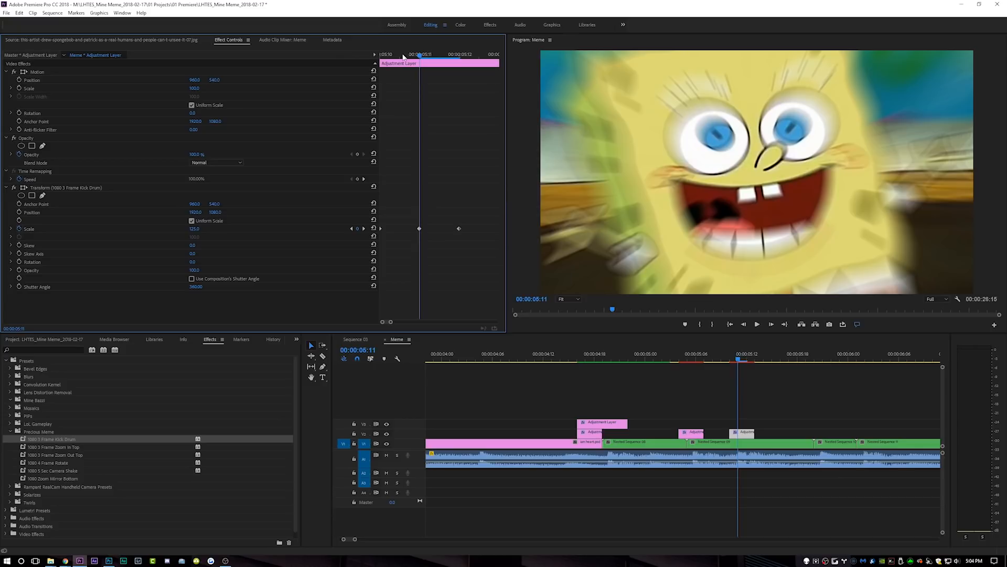
pyautogui.press('Right')
pyautogui.press('Right')
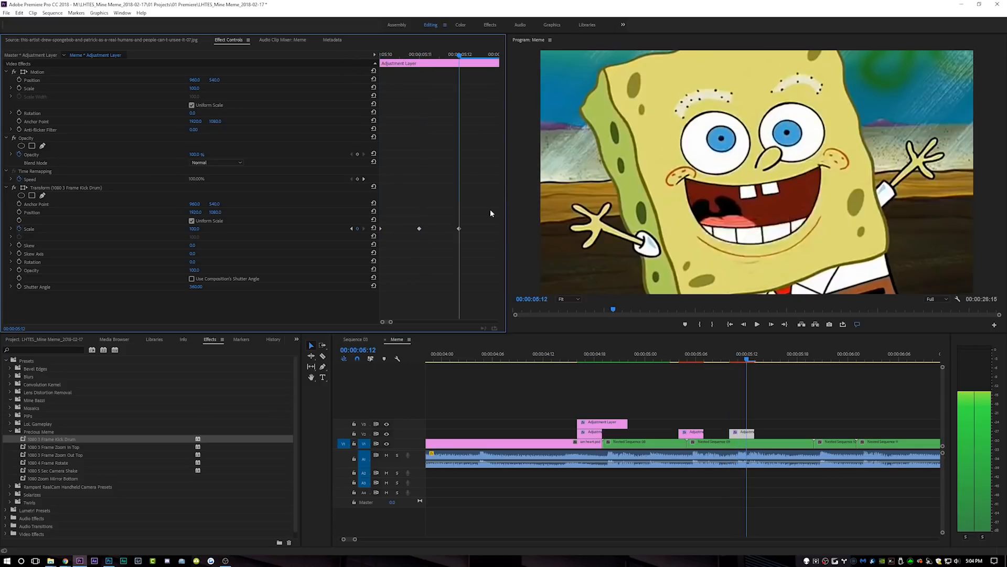
pyautogui.press('Left')
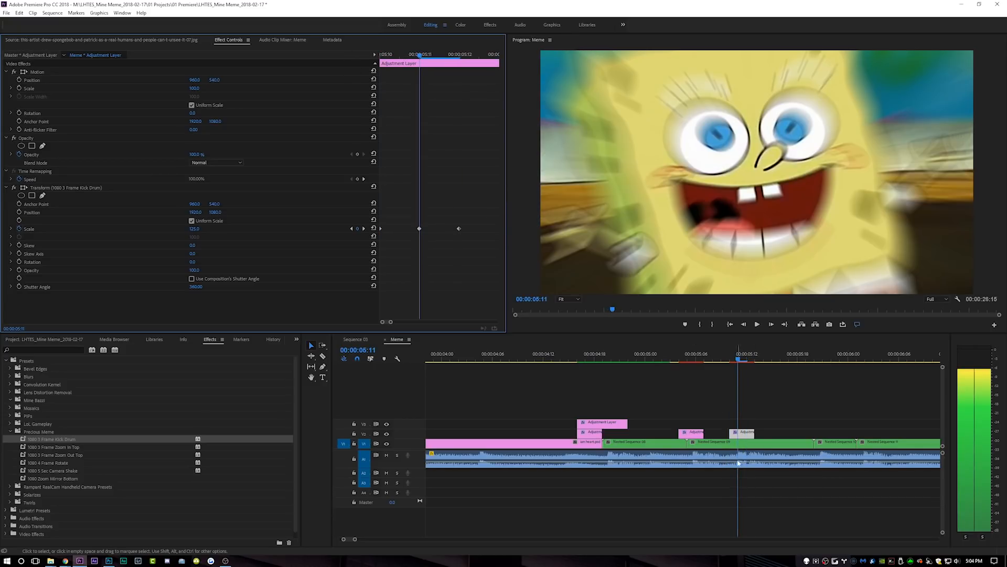
pyautogui.press('Left')
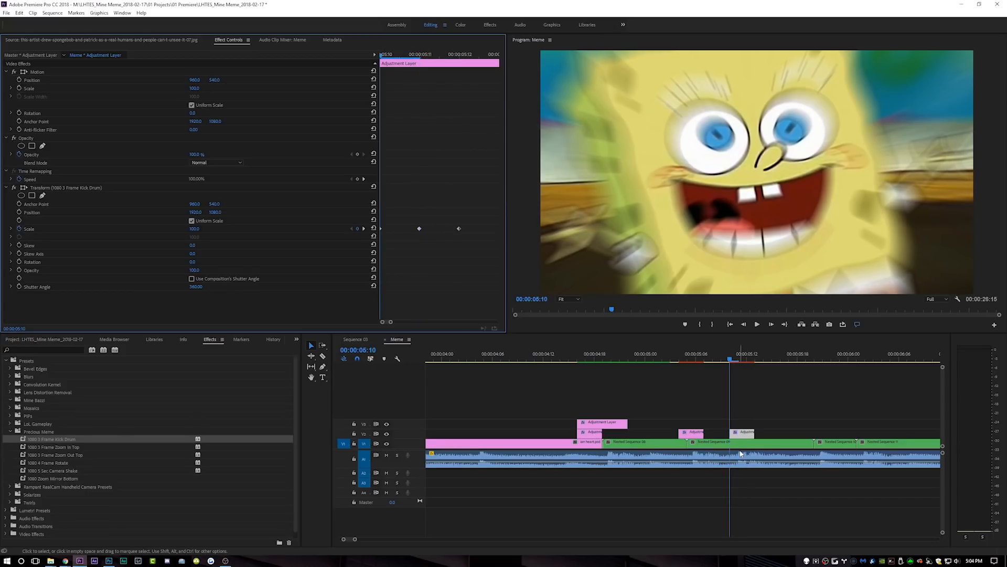
pyautogui.press('Right')
pyautogui.press('Left')
pyautogui.click(744, 387)
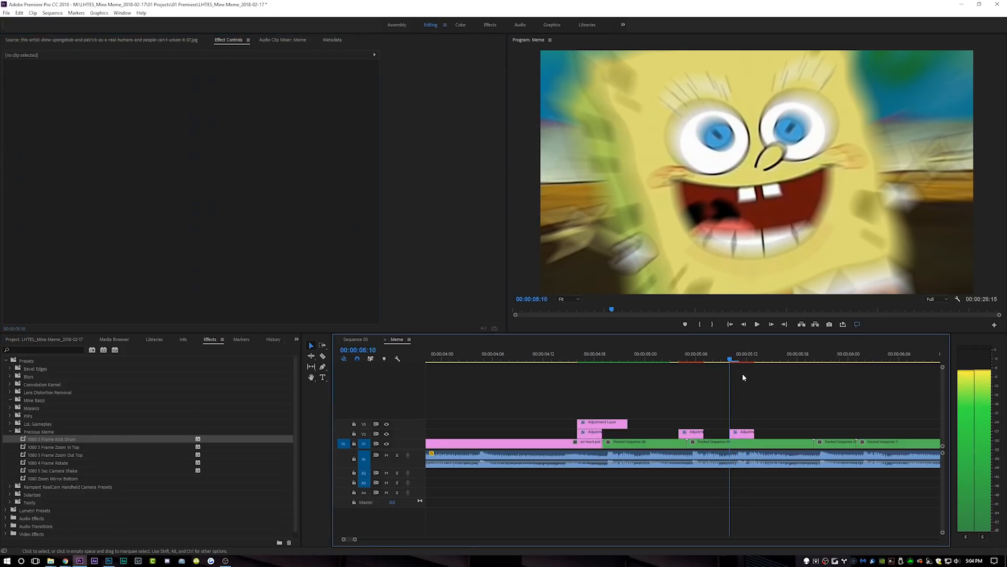
pyautogui.click(722, 360)
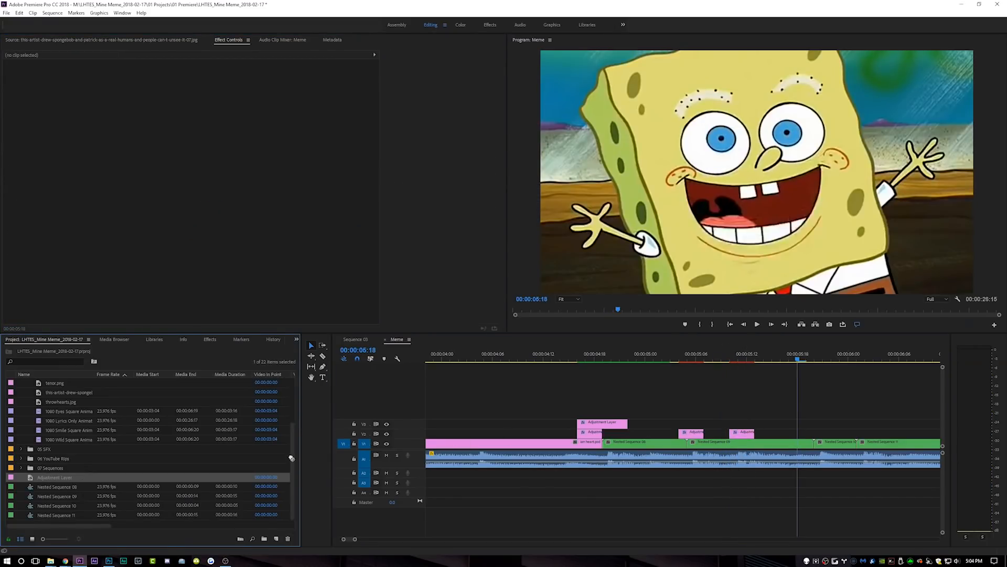
# Place an adjustment layer on V2 from 00:00:05:18 to 00:00:05:22 and apply the 1080 4 Frame Rotate preset to it.
pyautogui.moveTo(292, 458); pyautogui.dragTo(814, 434)
pyautogui.click(815, 354)
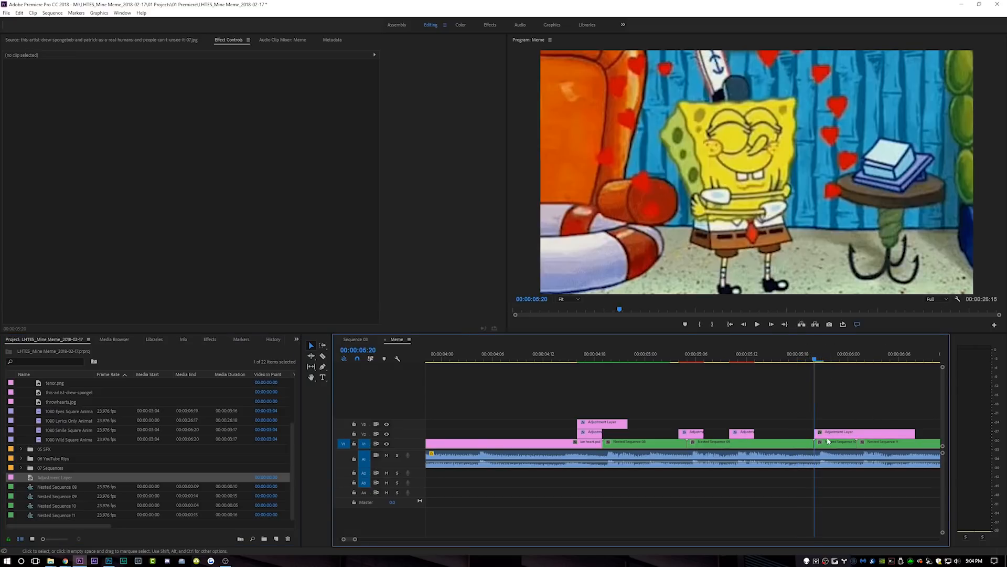
pyautogui.press('Left')
pyautogui.press('Left')
pyautogui.moveTo(818, 434); pyautogui.dragTo(802, 434)
pyautogui.press('space')
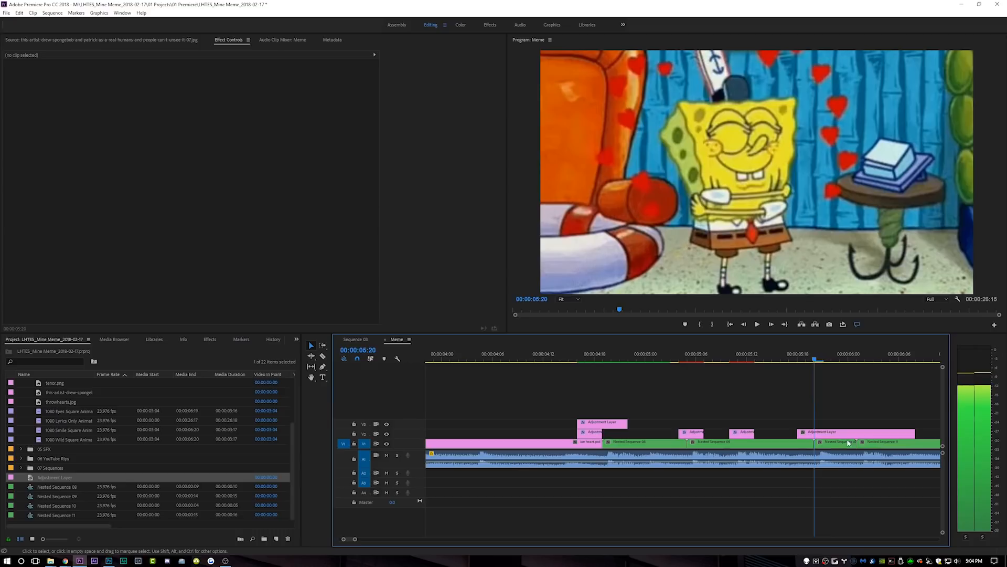
pyautogui.click(833, 434)
pyautogui.press('v')
pyautogui.click(853, 434)
pyautogui.press('Delete')
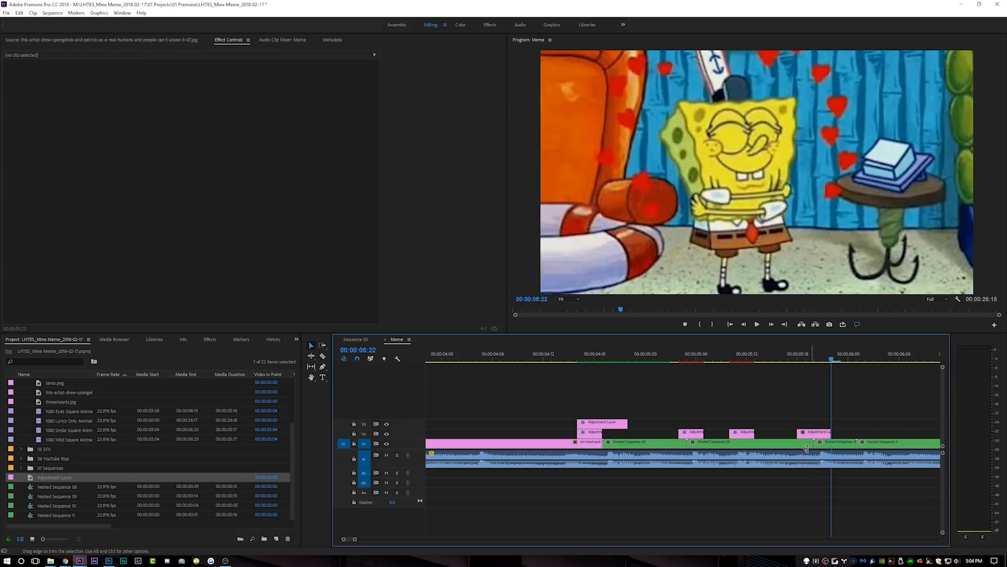
pyautogui.click(210, 339)
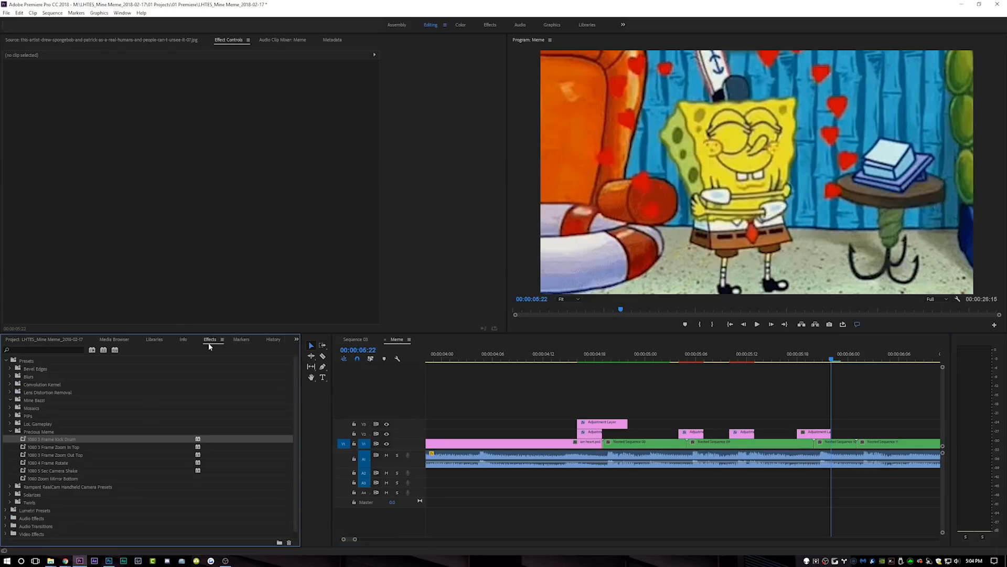
pyautogui.moveTo(42, 463); pyautogui.dragTo(806, 428)
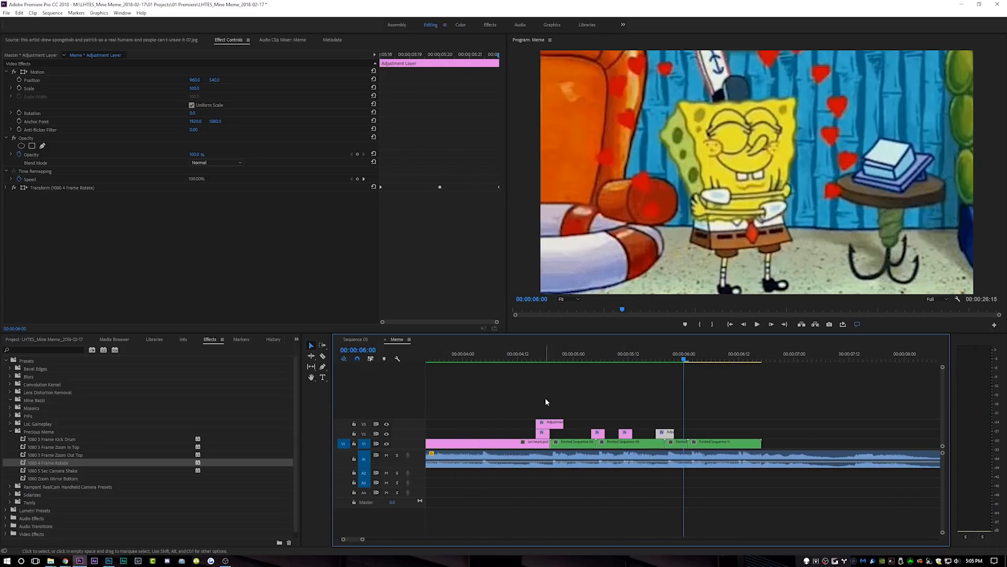
# Duplicate both zoom transition layers to 00:00:05:22 before the last cut, and copy a kick drum layer to about 00:00:06:11.
pyautogui.moveTo(531, 413); pyautogui.dragTo(687, 434)
pyautogui.click(734, 356)
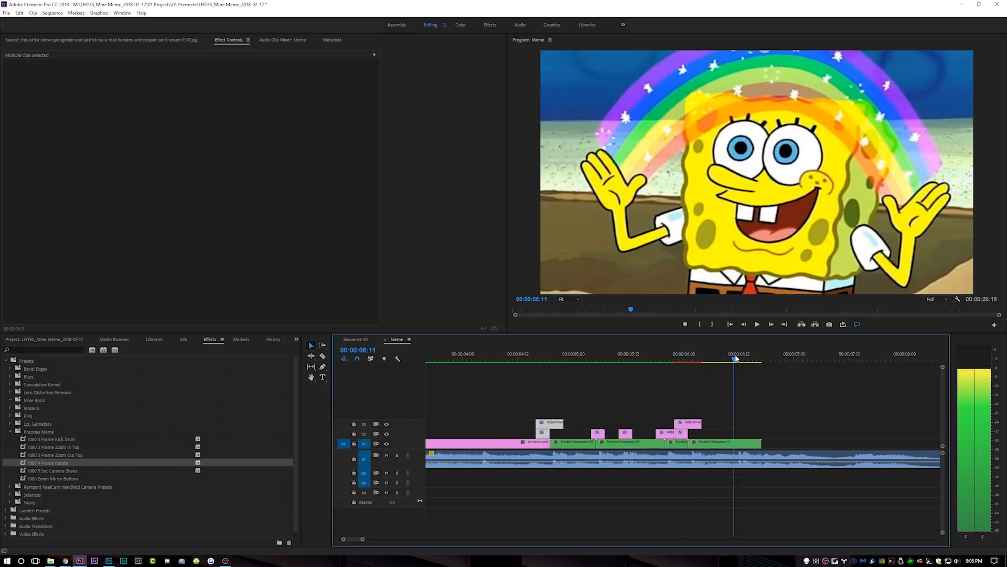
pyautogui.moveTo(597, 433); pyautogui.dragTo(741, 435)
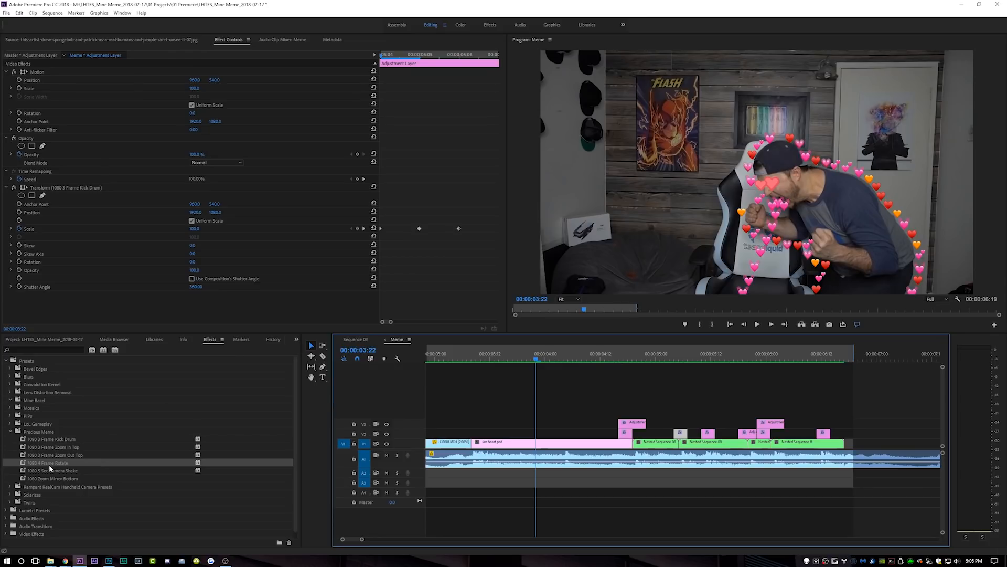
# Apply the 1080 5 Sec Camera Shake preset to the heart PSD clip and to Nested Sequence 08 on V1.
pyautogui.click(46, 473)
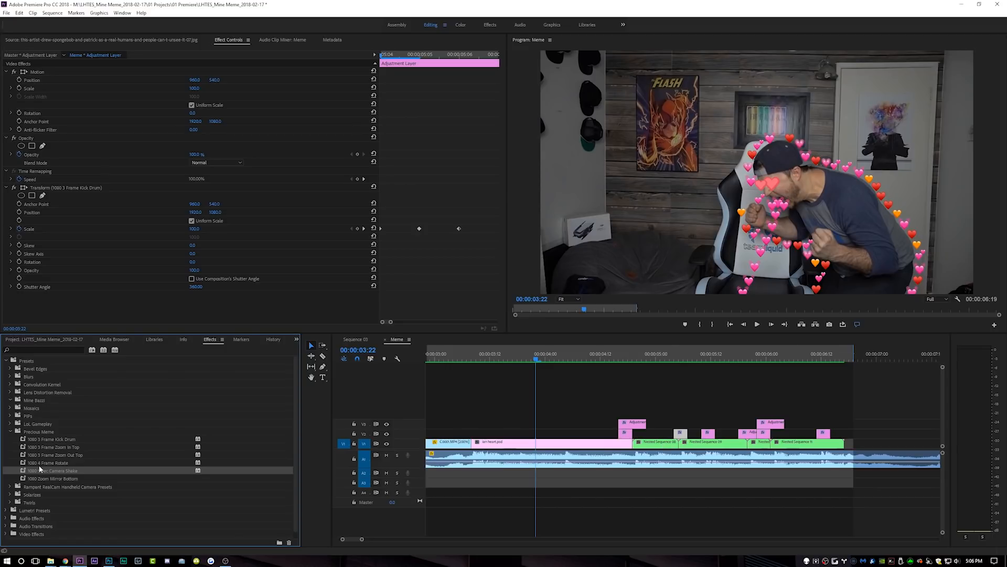
pyautogui.moveTo(129, 462); pyautogui.dragTo(530, 444)
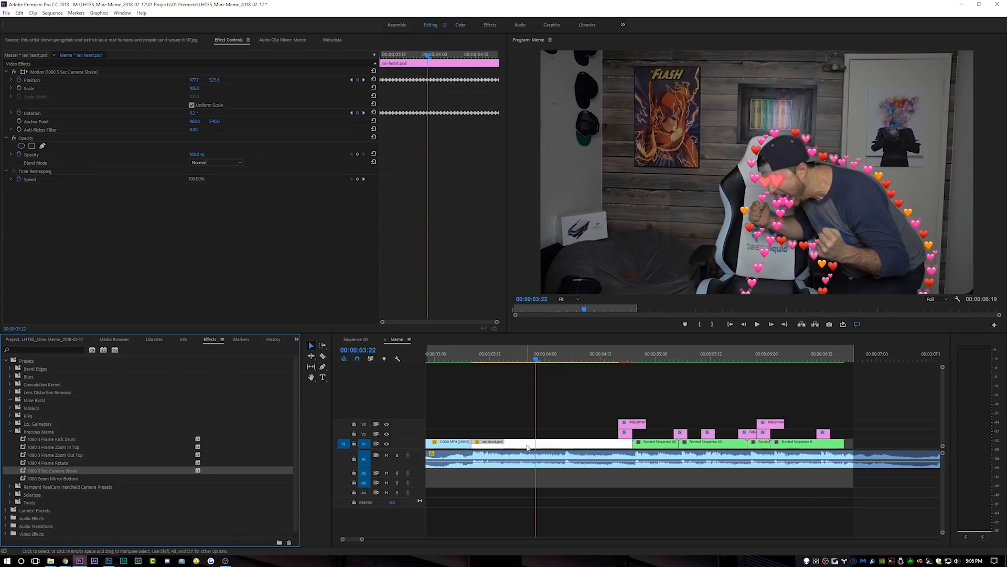
pyautogui.moveTo(81, 470); pyautogui.dragTo(653, 444)
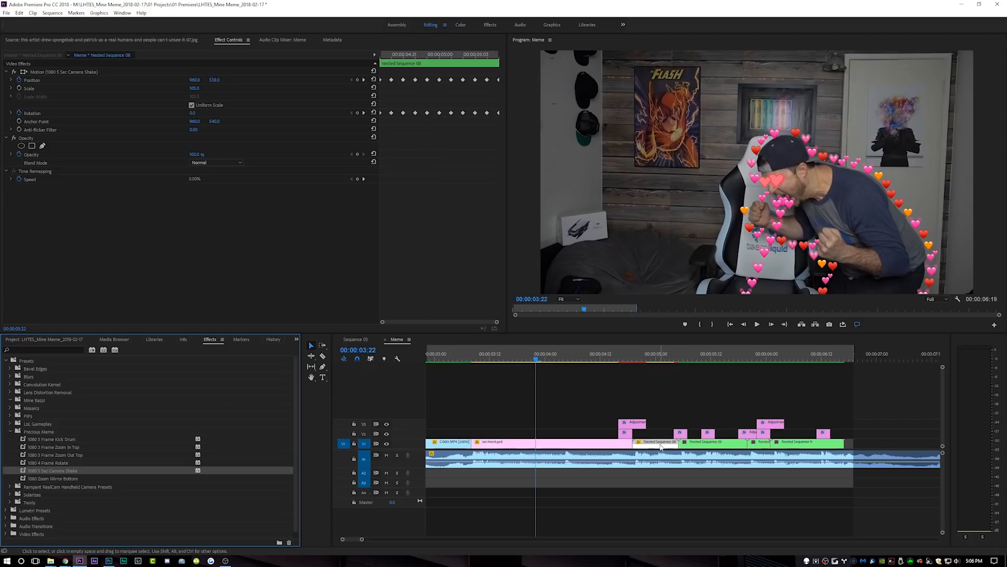
# Apply the 1080 5 Sec Camera Shake preset to the remaining nested sequences on V1, through Nested Sequence 11.
pyautogui.moveTo(61, 471); pyautogui.dragTo(709, 444)
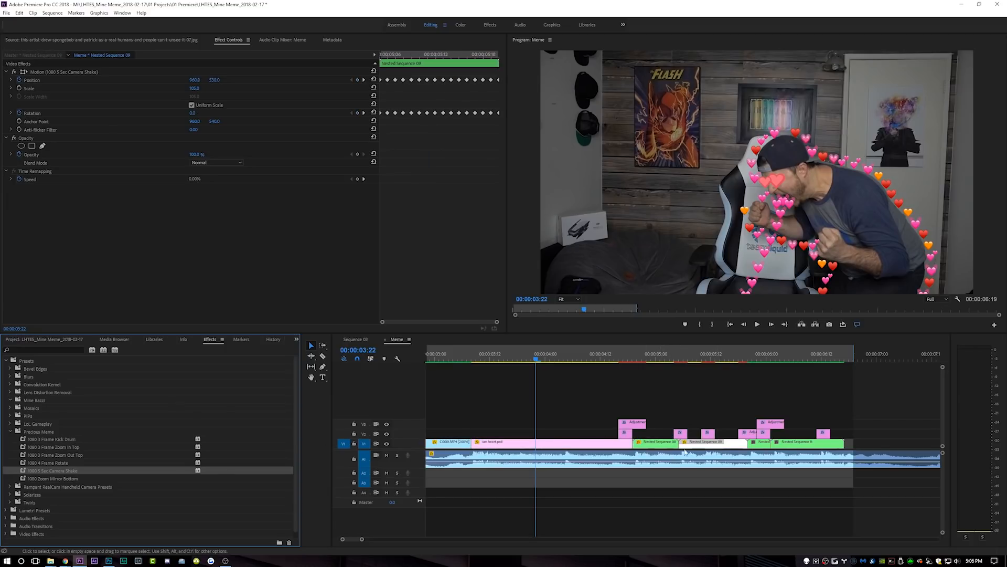
pyautogui.moveTo(62, 471); pyautogui.dragTo(759, 442)
pyautogui.moveTo(106, 473); pyautogui.dragTo(790, 446)
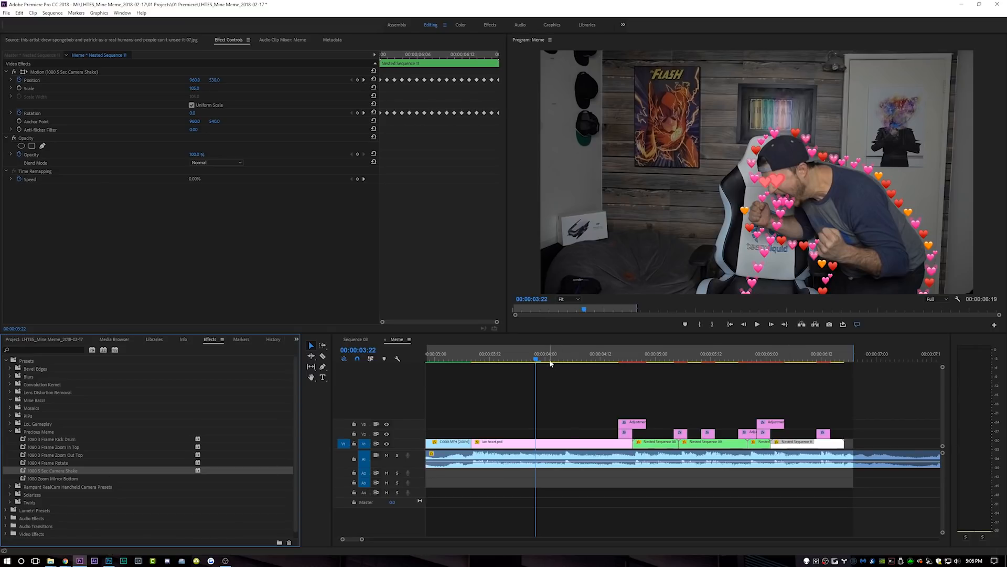
# Render the Meme sequence's work area and play back the rendered section.
pyautogui.click(52, 13)
pyautogui.click(78, 43)
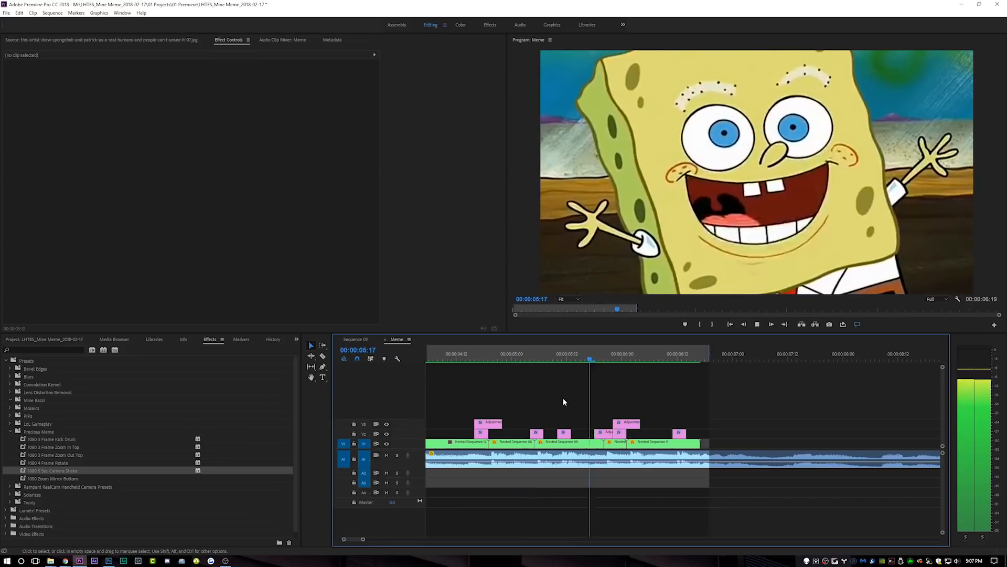
pyautogui.press('space')
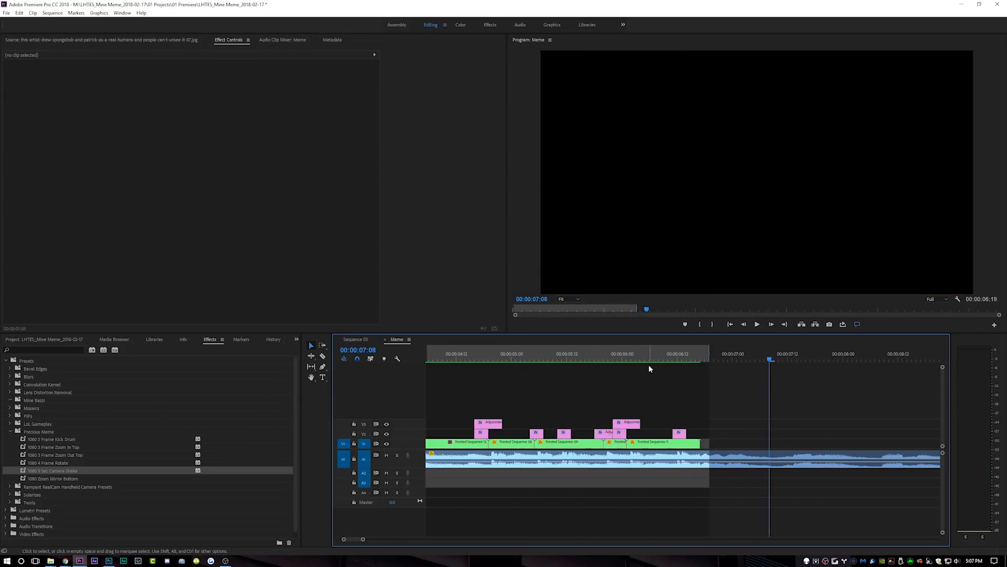
# Park the playhead at 00:00:06:06; in Photoshop, enlarge the heart-with-ribbon emoji over the exported SpongeBob frame and place it atop his head.
pyautogui.click(650, 356)
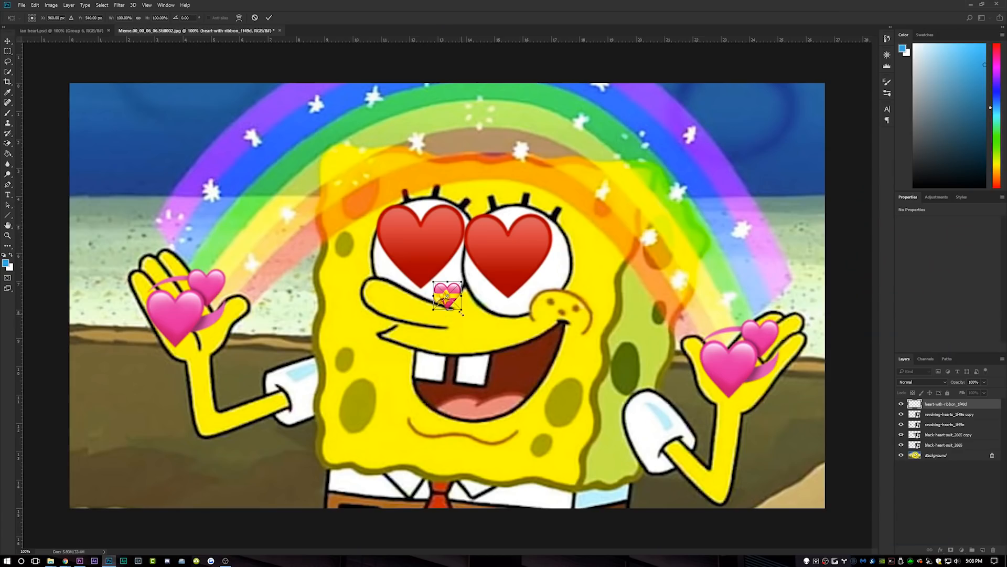
pyautogui.hotkey('ctrl', 'v')
pyautogui.hotkey('ctrl', 't')
pyautogui.moveTo(494, 343); pyautogui.dragTo(610, 458)
pyautogui.press('Return')
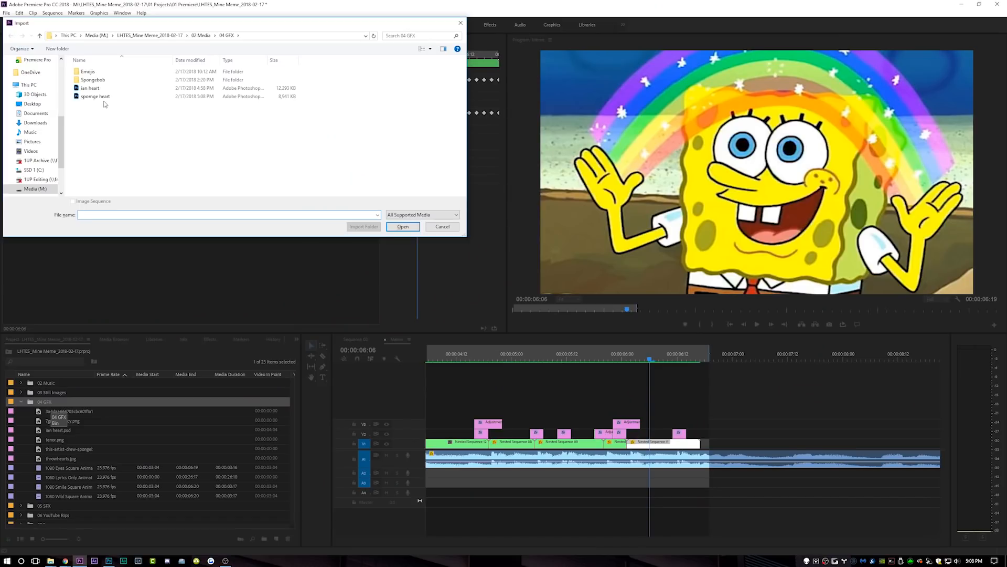
# In Premiere Pro, import the sponge heart PSD into the 04 GFX bin with all layers merged.
pyautogui.click(105, 97)
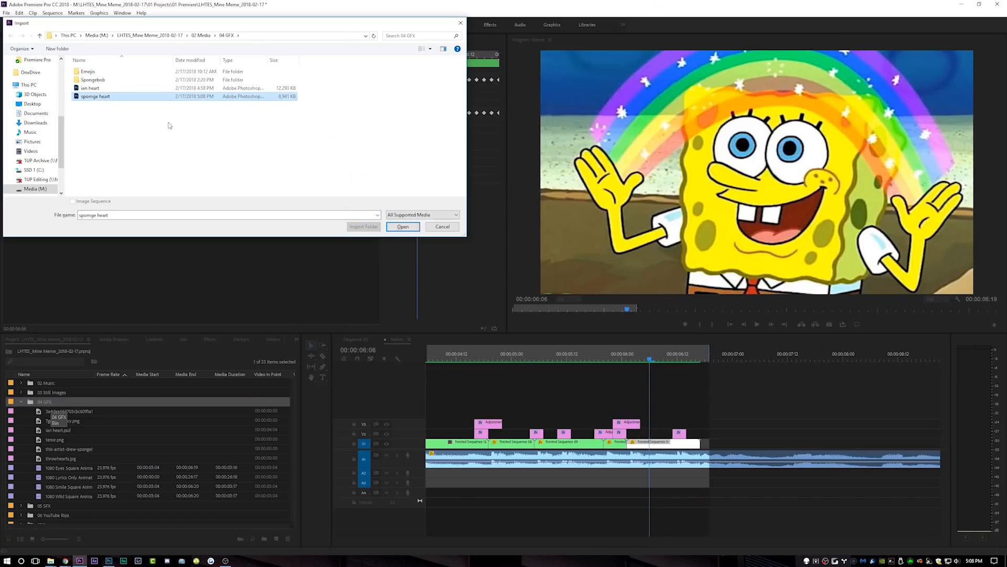
pyautogui.click(403, 230)
pyautogui.click(568, 236)
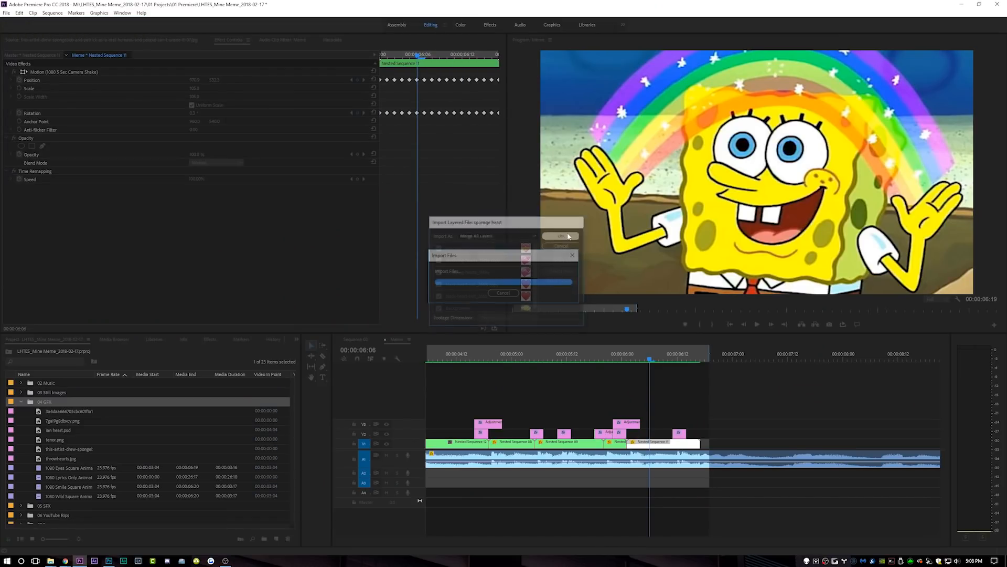
# Place sponge heart.psd on V2 above the original image in Nested Sequence 11, and check it in the Meme sequence.
pyautogui.click(654, 420)
pyautogui.doubleClick(656, 444)
pyautogui.moveTo(62, 440); pyautogui.dragTo(464, 431)
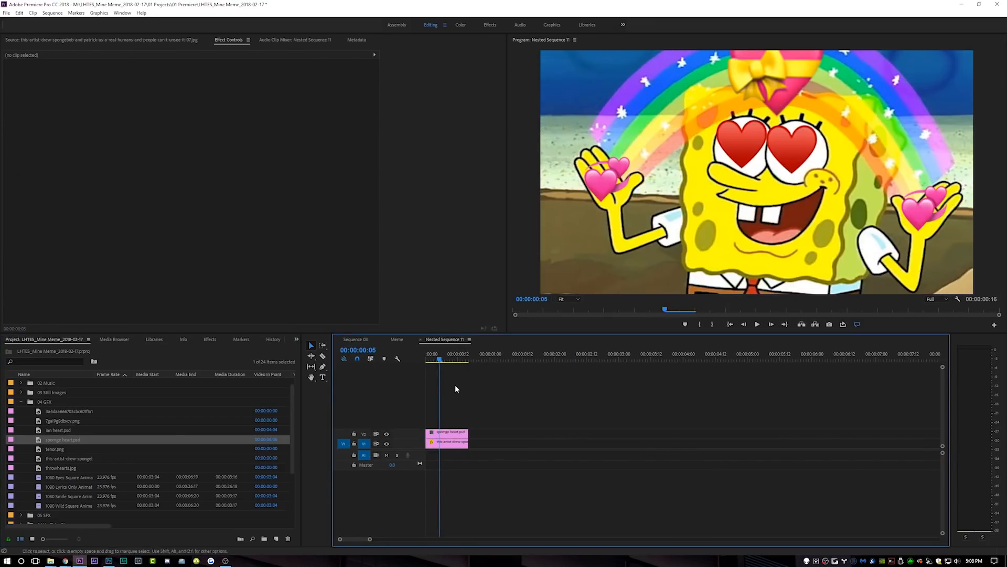
pyautogui.click(397, 339)
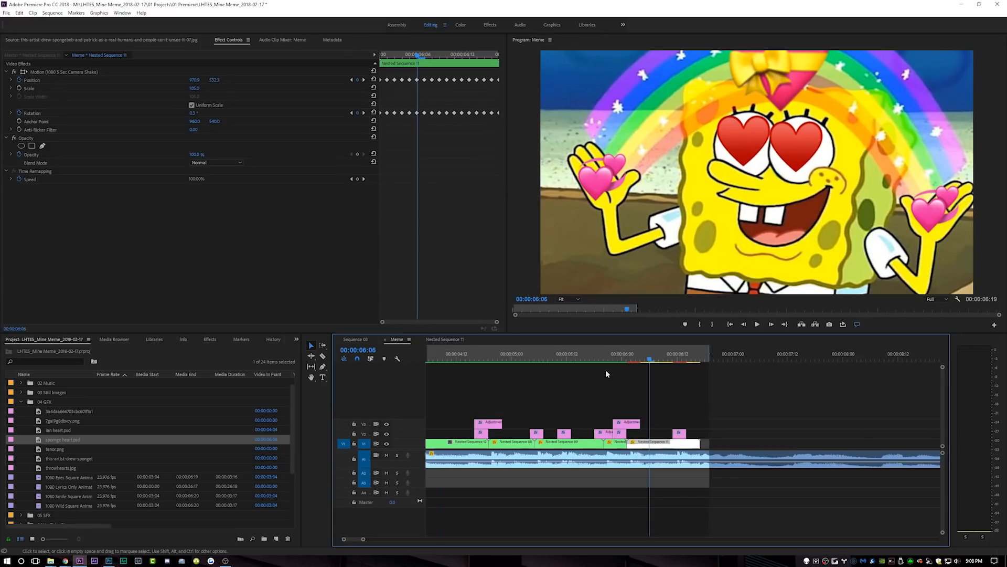
pyautogui.moveTo(653, 361); pyautogui.dragTo(668, 361)
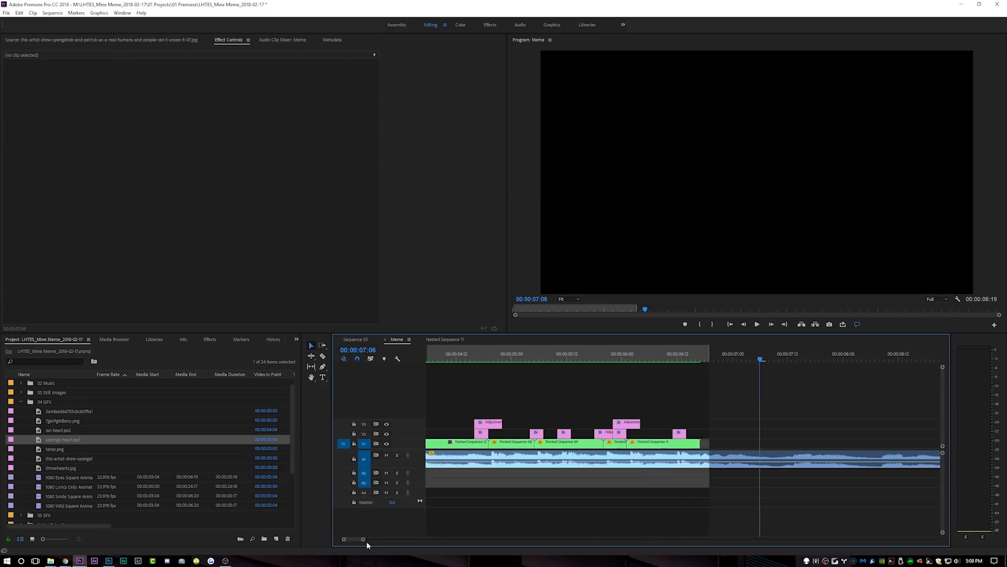
# Preview the 1080 Eyes Square, Lyrics Only, Smile Square and Wild Square animation clips from the 04 GFX bin.
pyautogui.moveTo(365, 539); pyautogui.dragTo(413, 540)
pyautogui.moveTo(438, 359); pyautogui.dragTo(346, 369)
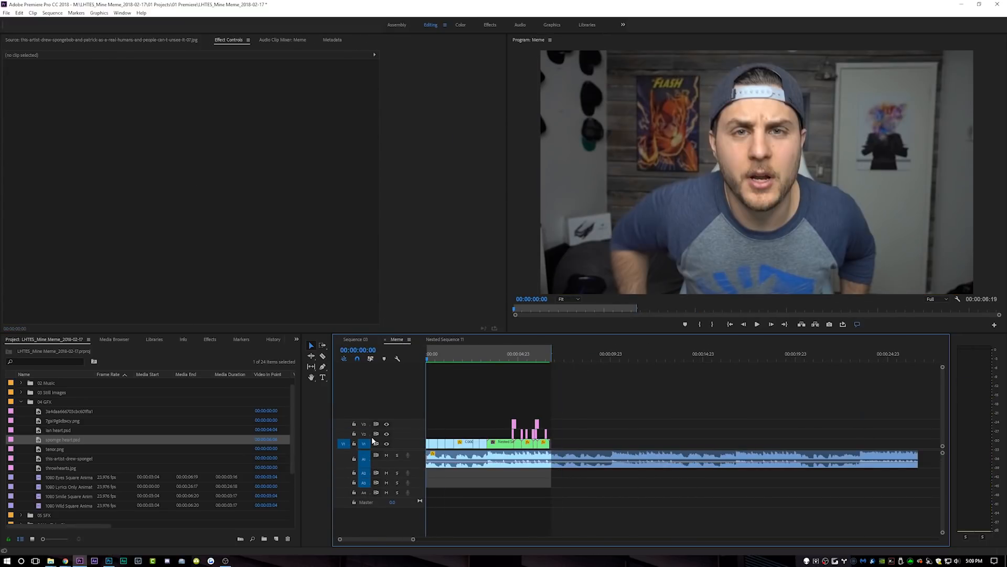
pyautogui.scroll(-1, 20, 403)
pyautogui.click(40, 459)
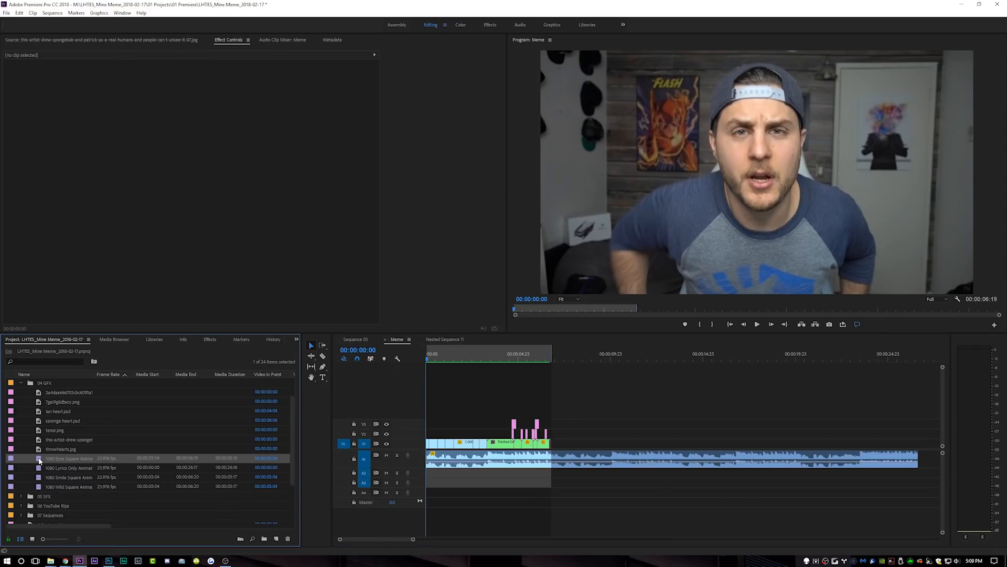
pyautogui.doubleClick(39, 460)
pyautogui.press('space')
pyautogui.click(39, 469)
pyautogui.doubleClick(40, 468)
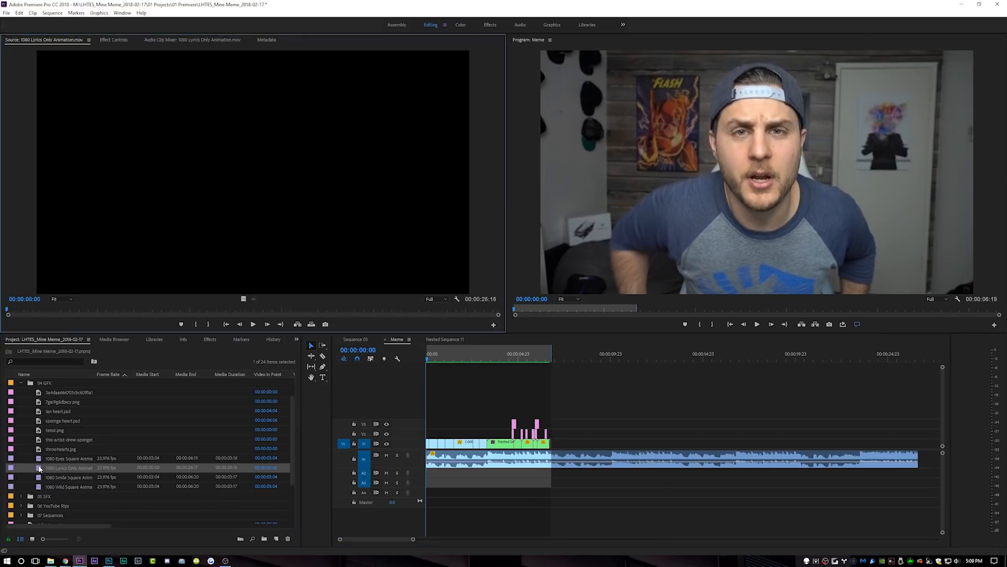
pyautogui.press('space')
pyautogui.click(36, 477)
pyautogui.doubleClick(37, 477)
pyautogui.press('space')
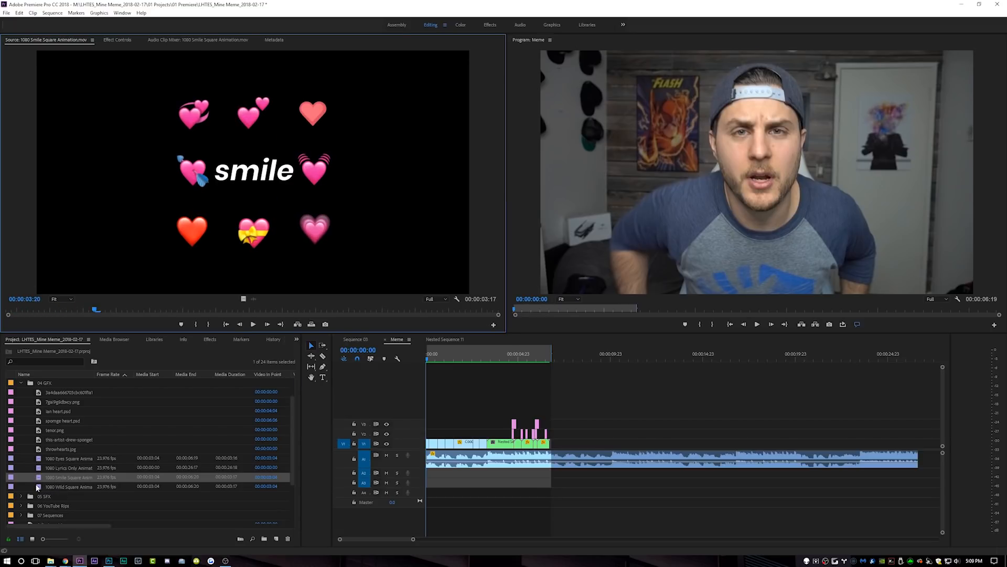
pyautogui.doubleClick(37, 487)
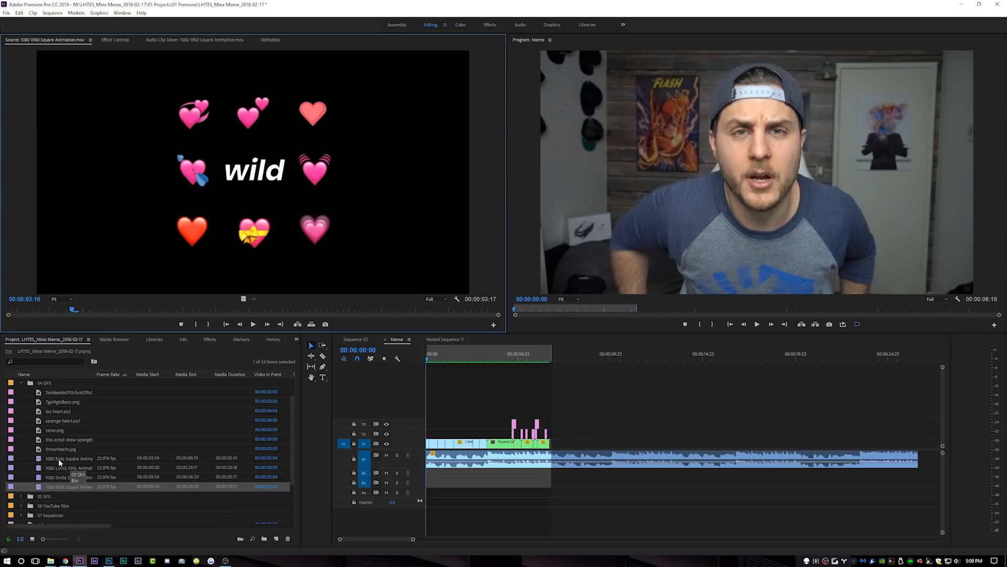
# Place the 1080 Lyrics Only Animation clip on V4 at the start of the Meme sequence and play it against the music.
pyautogui.click(44, 468)
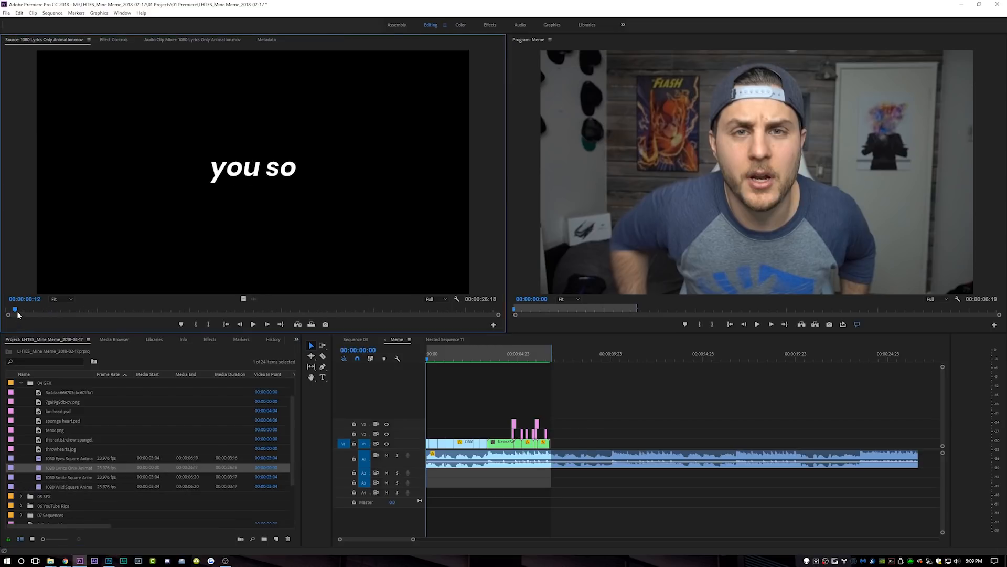
pyautogui.moveTo(429, 358); pyautogui.dragTo(426, 414)
pyautogui.press('space')
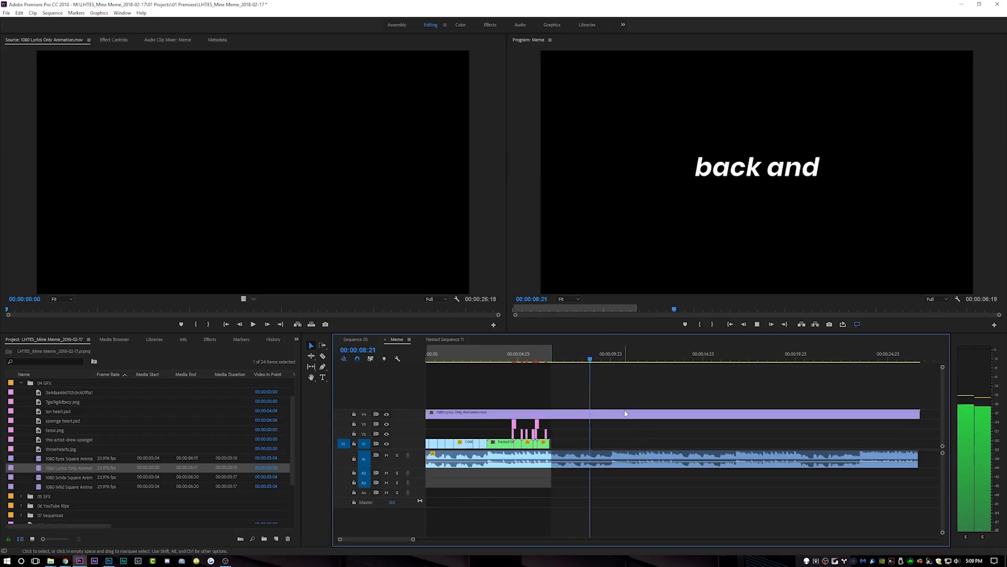
pyautogui.press('space')
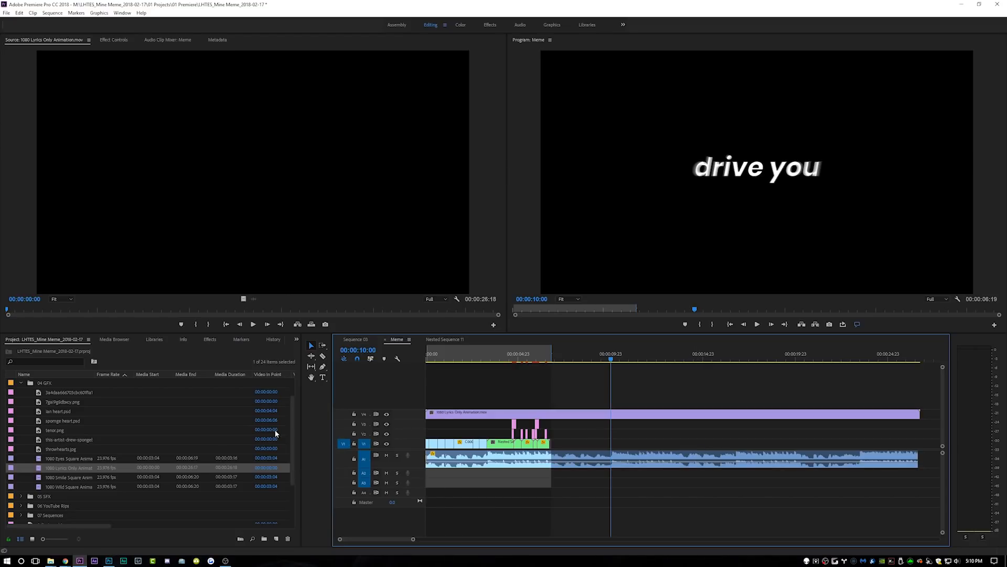
# Place the 1080 Wild Square Animation clip on V5 at 00:00:10:00 and play from 00:00:09:02 to check its timing.
pyautogui.doubleClick(39, 486)
pyautogui.moveTo(243, 299); pyautogui.dragTo(614, 404)
pyautogui.click(594, 361)
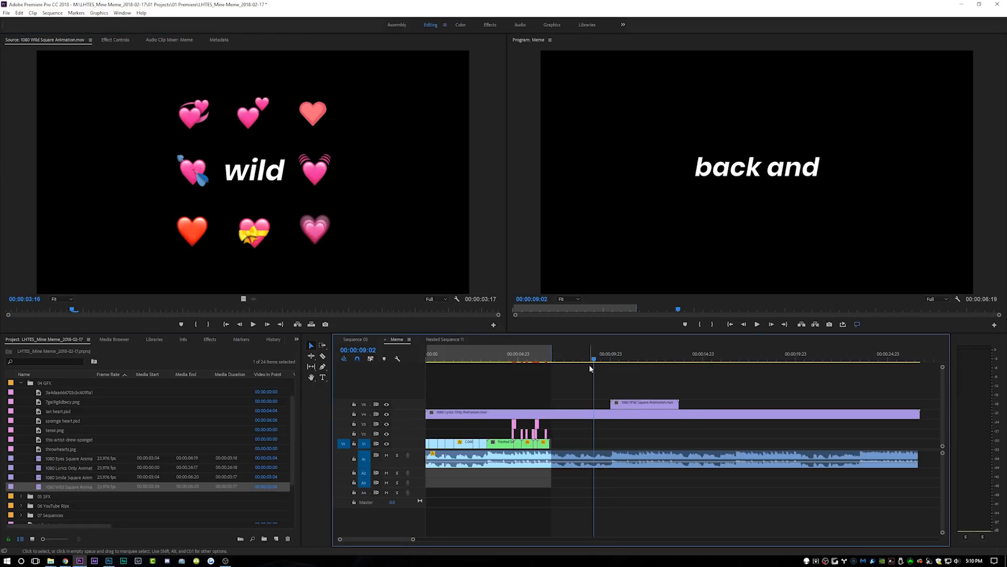
pyautogui.press('space')
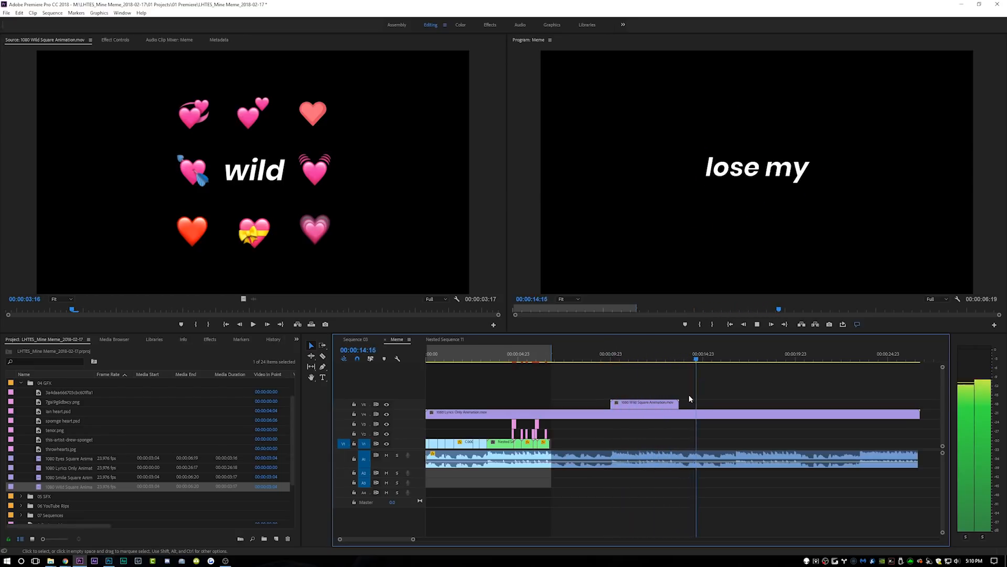
pyautogui.press('space')
# Look through the other lyric animation clips and open 1080 Smile Square Animation as the source clip.
pyautogui.doubleClick(57, 458)
pyautogui.click(38, 468)
pyautogui.doubleClick(39, 467)
pyautogui.doubleClick(39, 477)
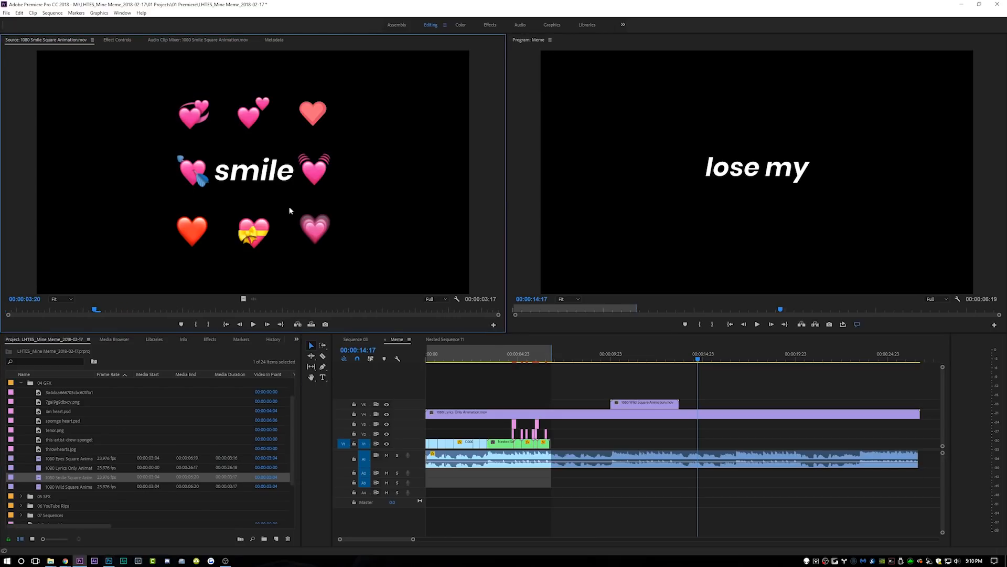